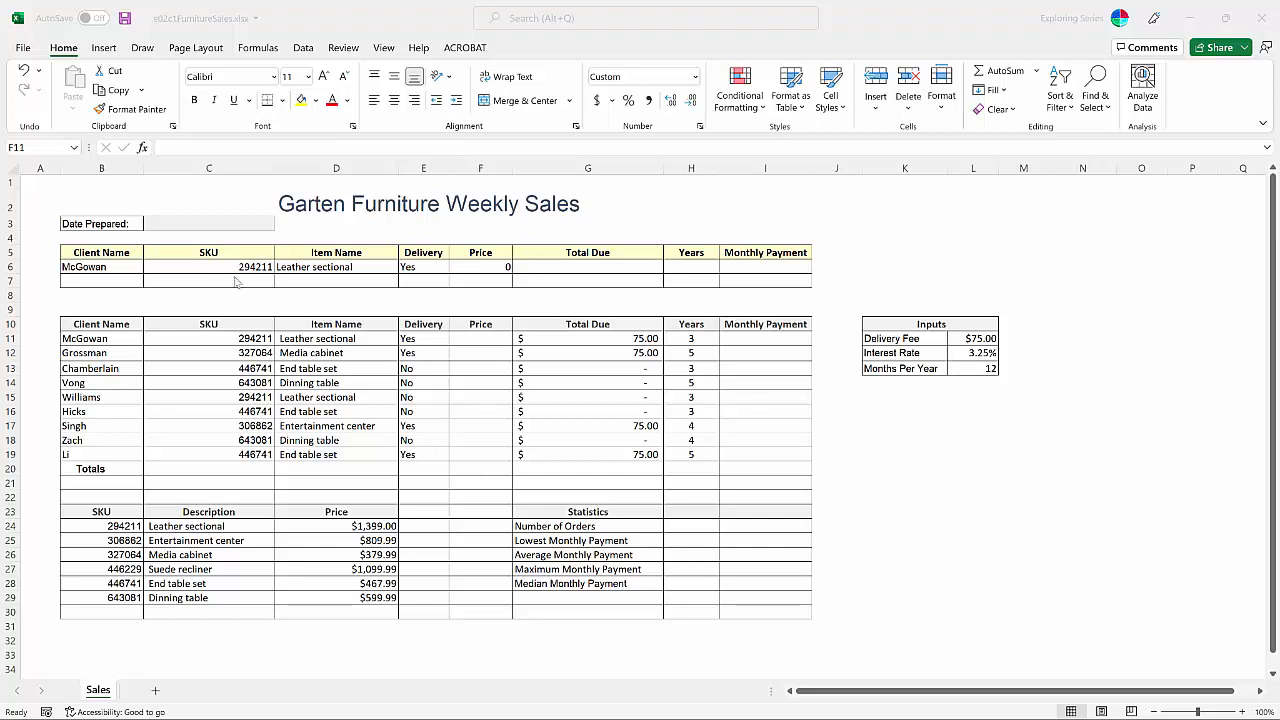
Step: Clear the SKU, Item Name, Delivery and Price cells C6:F6 in the client lookup row
{"action": "left_click", "coordinate": [236, 268]}
{"action": "left_click_drag", "start_coordinate": [236, 268], "coordinate": [500, 270]}
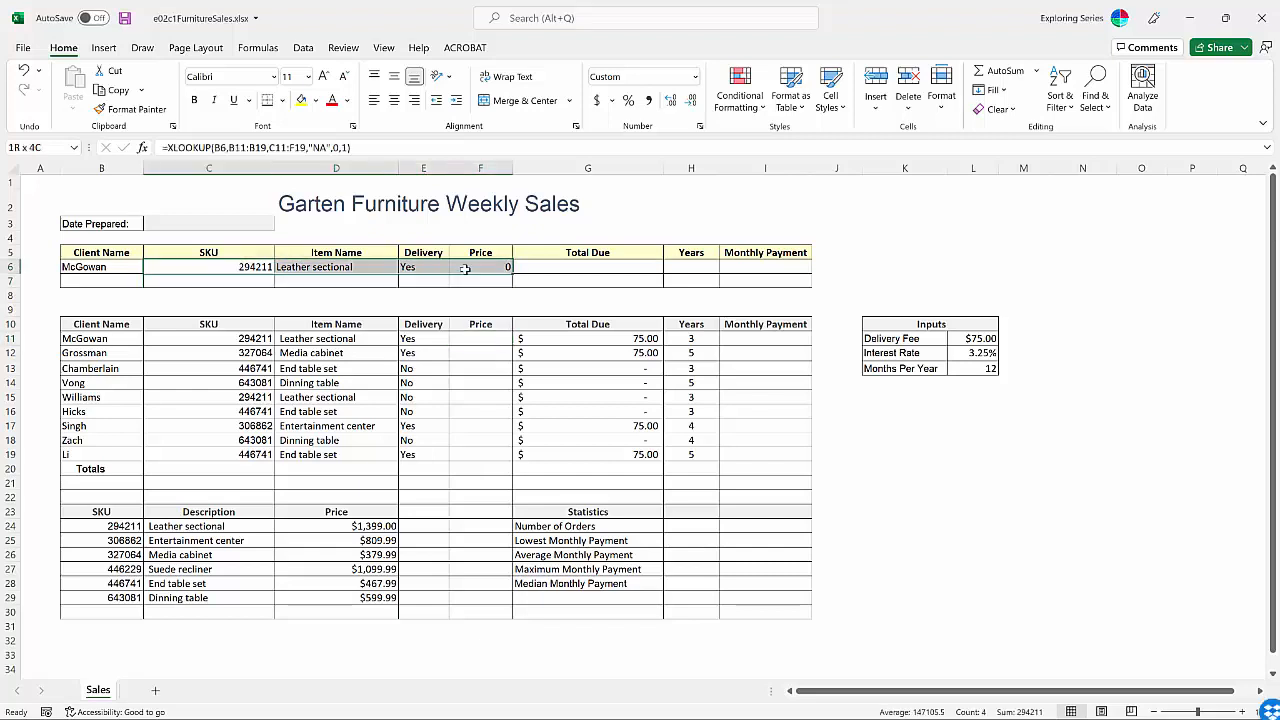
{"action": "key", "text": "Delete"}
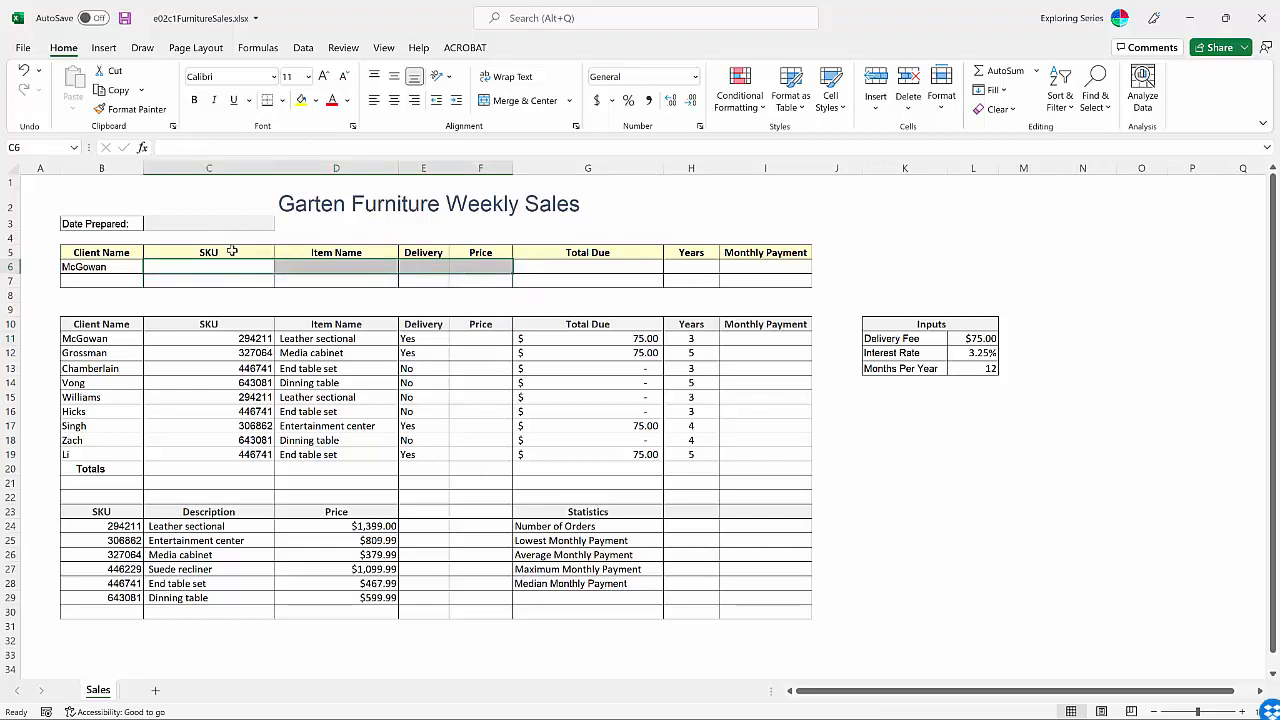
{"action": "left_click", "coordinate": [259, 268]}
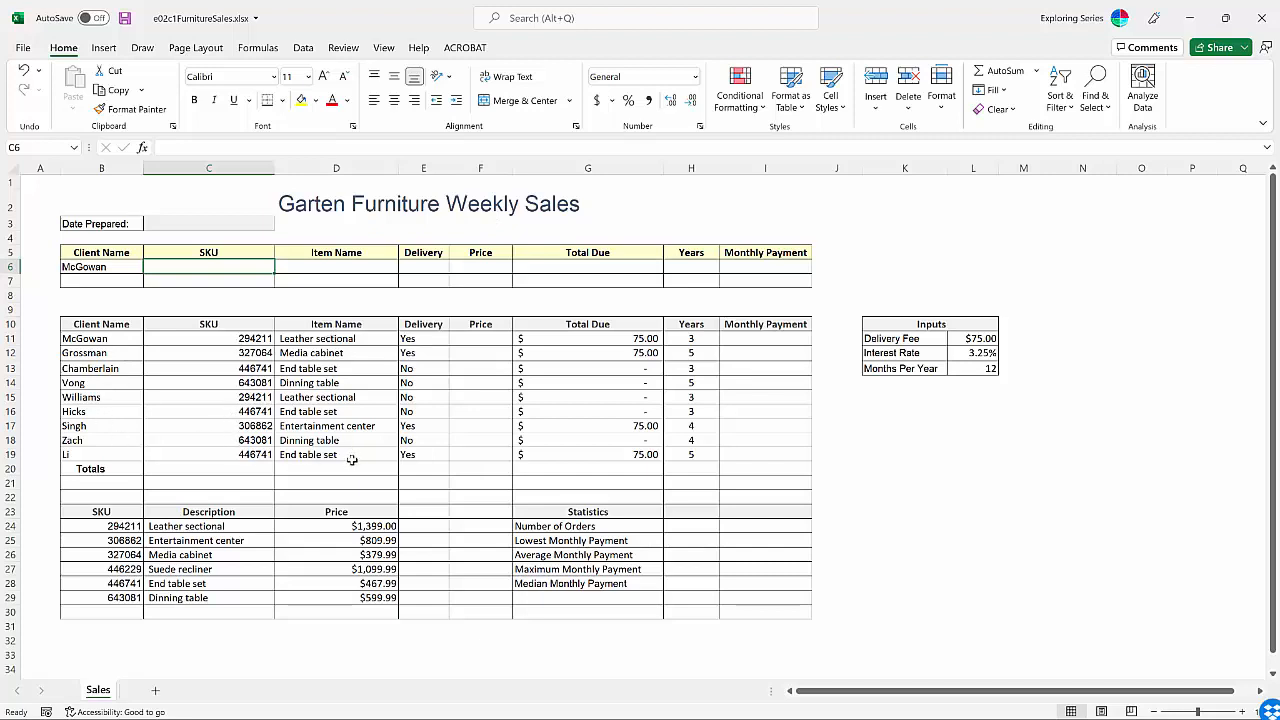
Step: Clear the Item Name formulas from D11:D19 in the sales table
{"action": "left_click", "coordinate": [350, 342]}
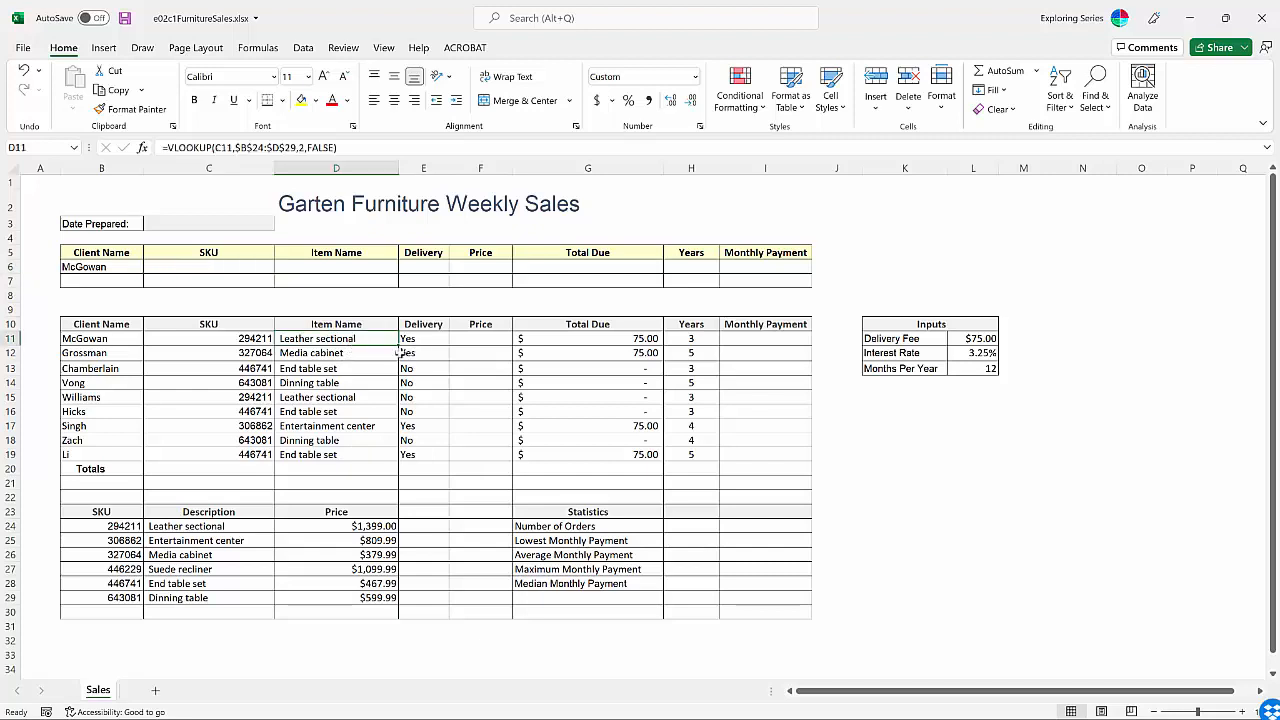
{"action": "left_click_drag", "start_coordinate": [372, 338], "coordinate": [370, 456]}
{"action": "key", "text": "Delete"}
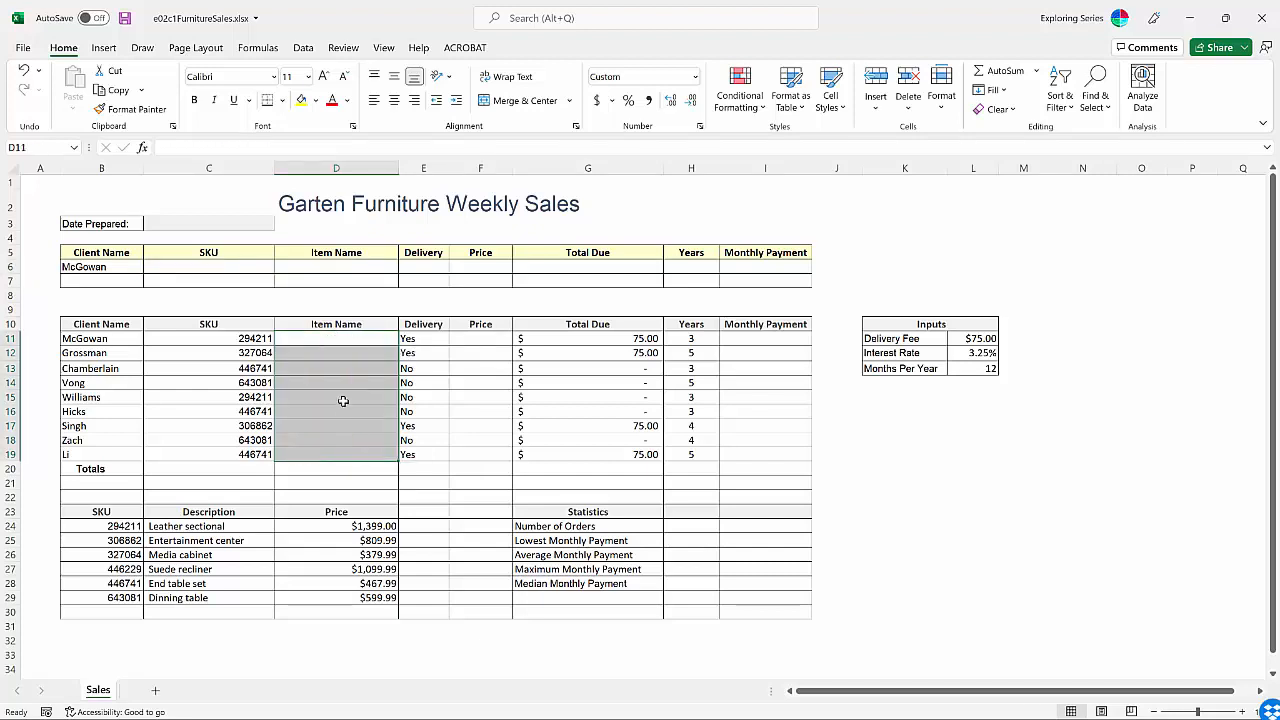
{"action": "left_click", "coordinate": [350, 341]}
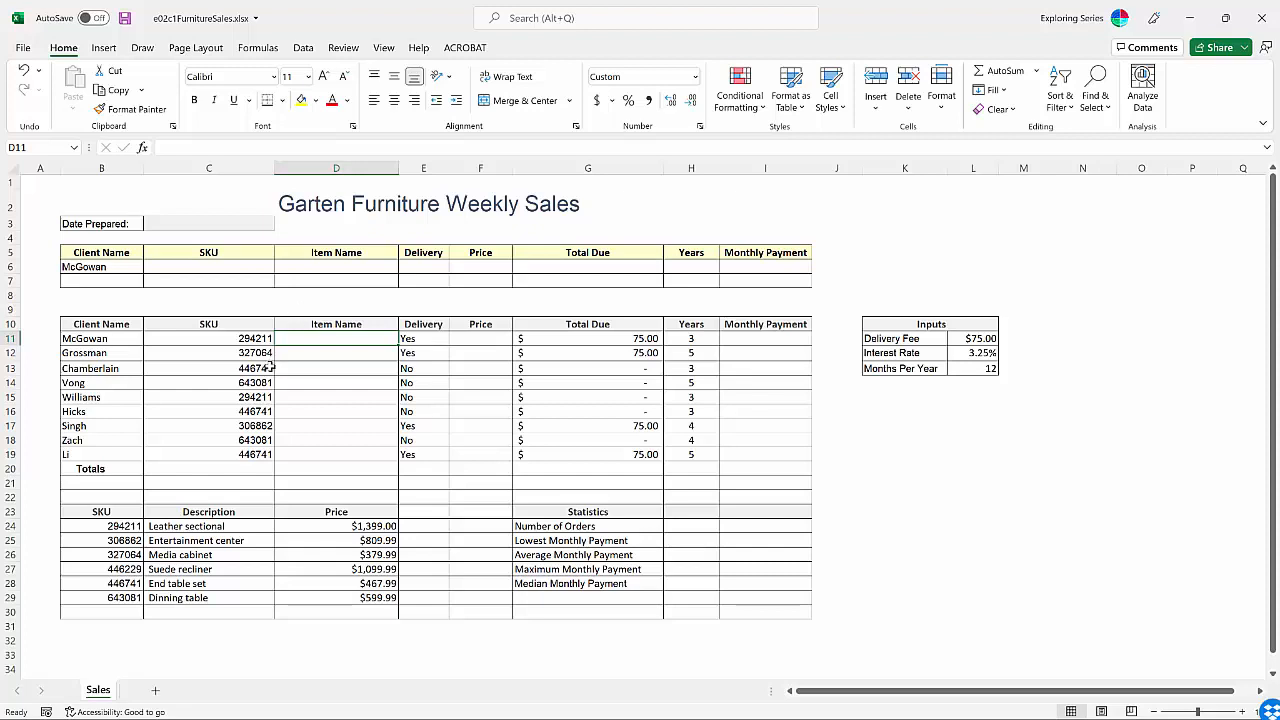
Step: Highlight the SKU, description and price table B24:D29 with a yellow fill
{"action": "left_click", "coordinate": [226, 340]}
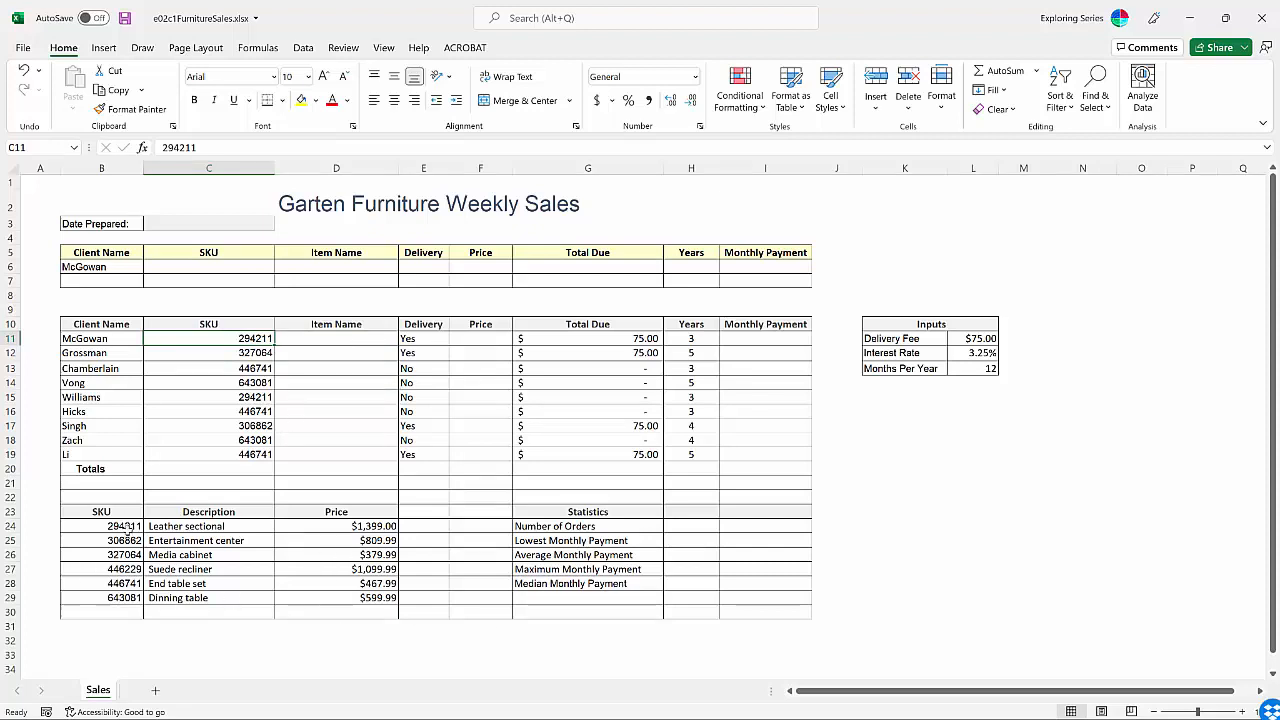
{"action": "left_click_drag", "start_coordinate": [127, 527], "coordinate": [352, 598]}
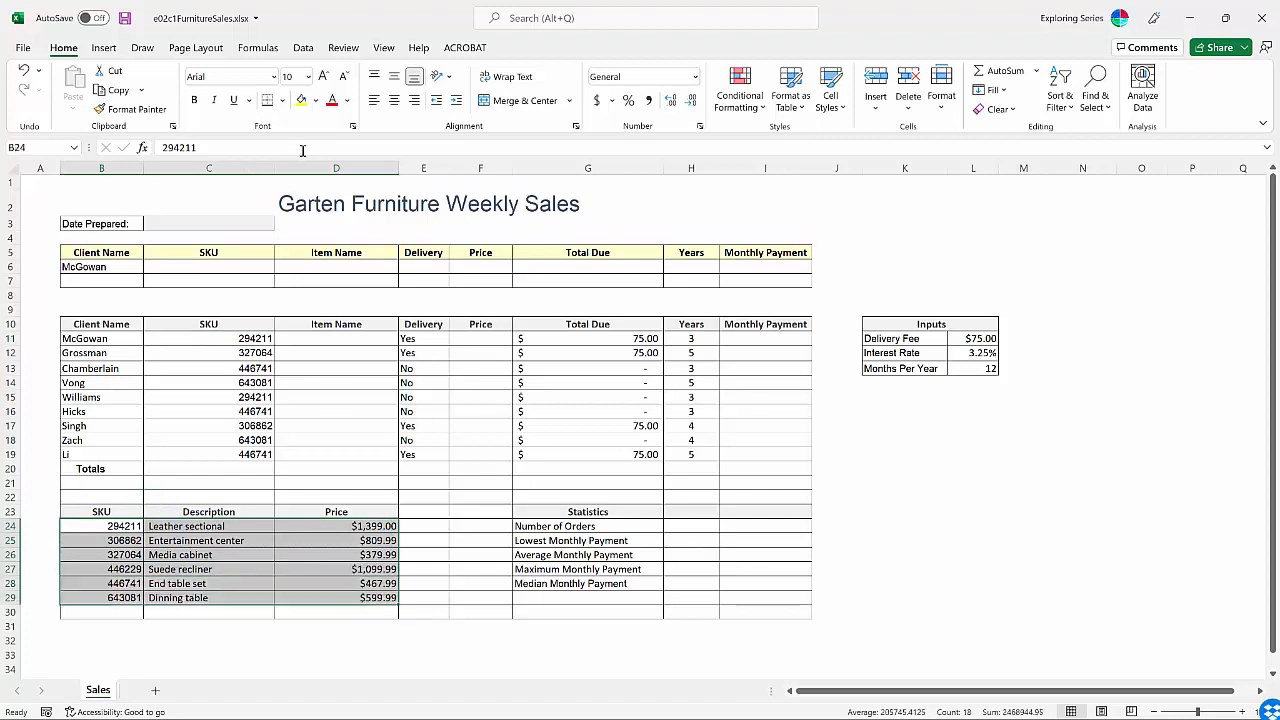
{"action": "left_click", "coordinate": [302, 102]}
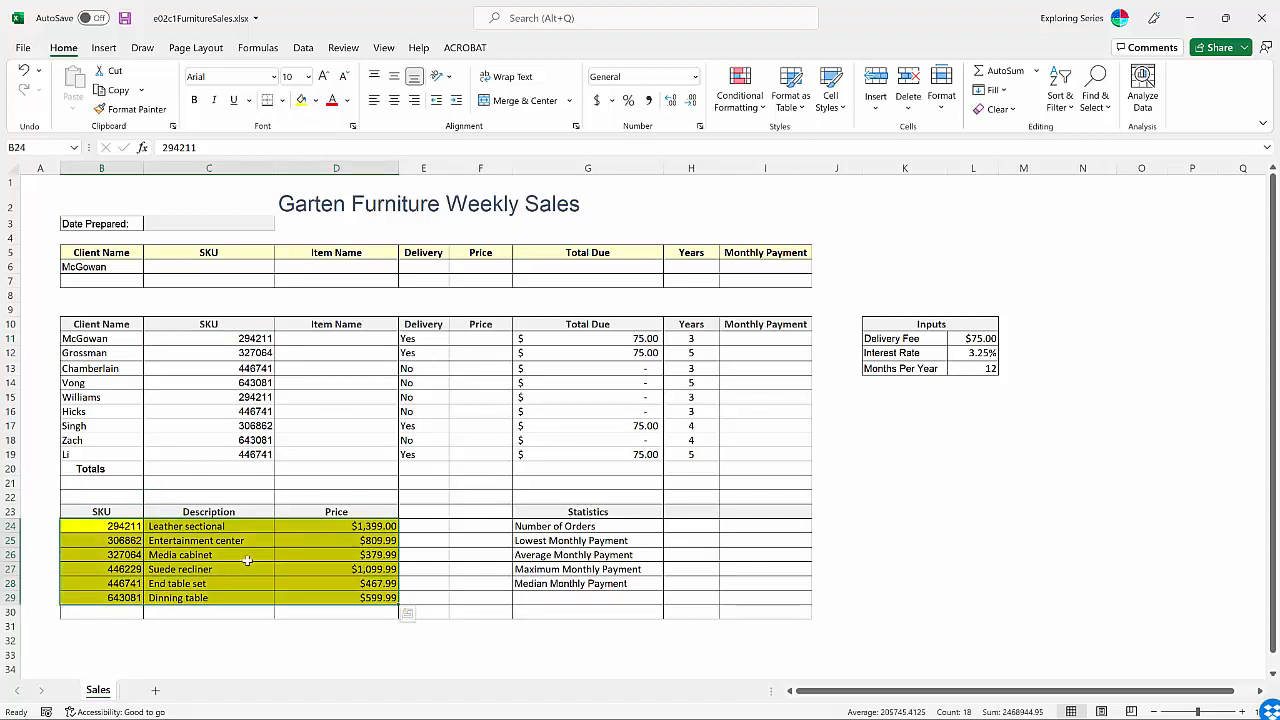
{"action": "left_click", "coordinate": [246, 340]}
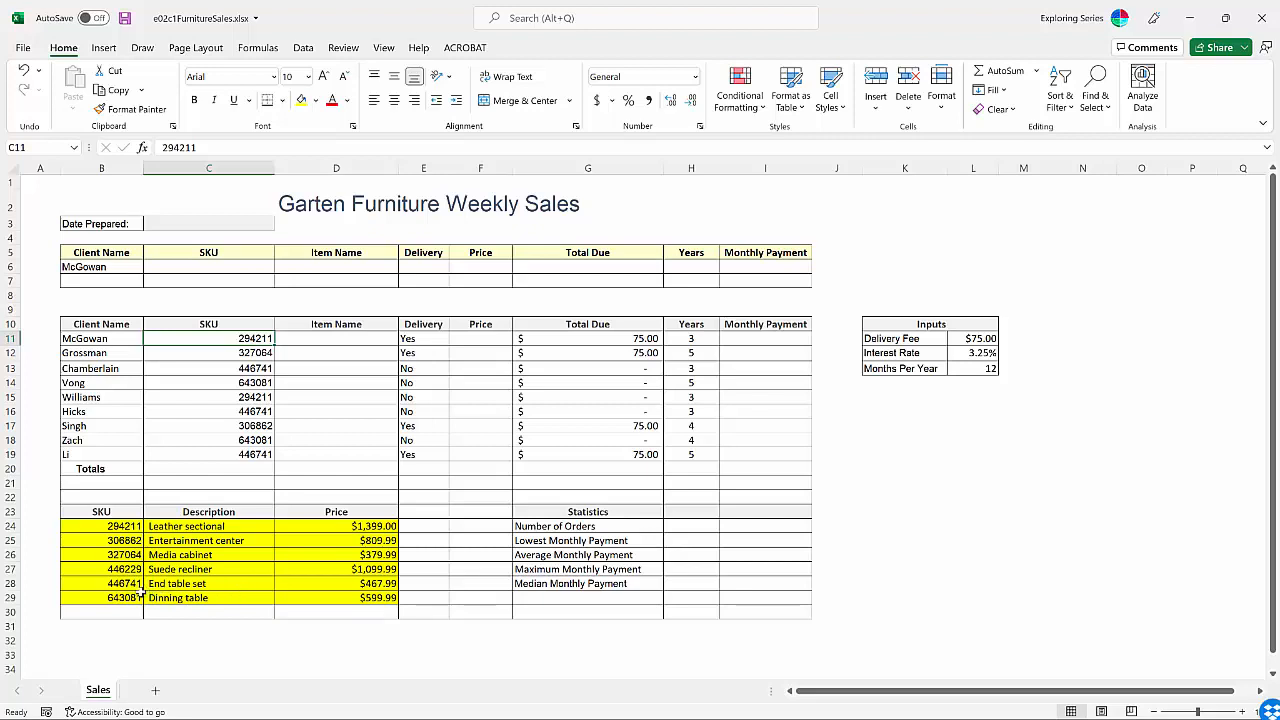
{"action": "left_click", "coordinate": [116, 526]}
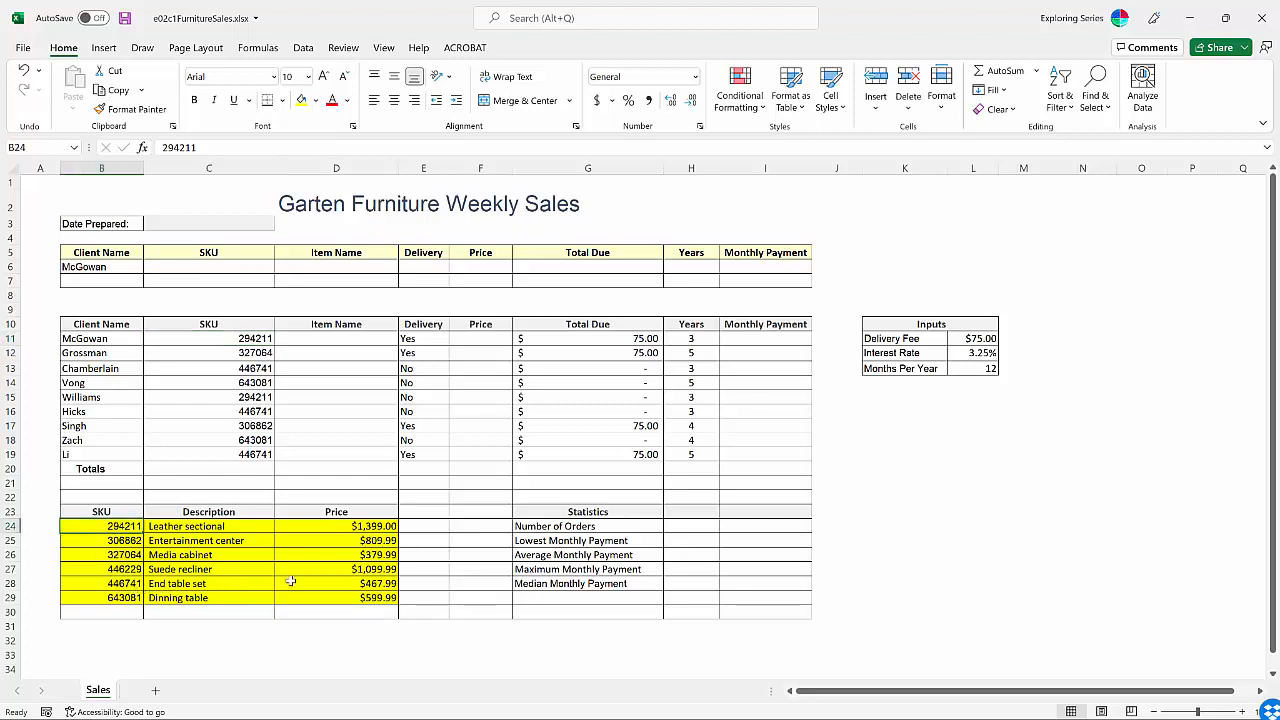
{"action": "type", "text": "1-10"}
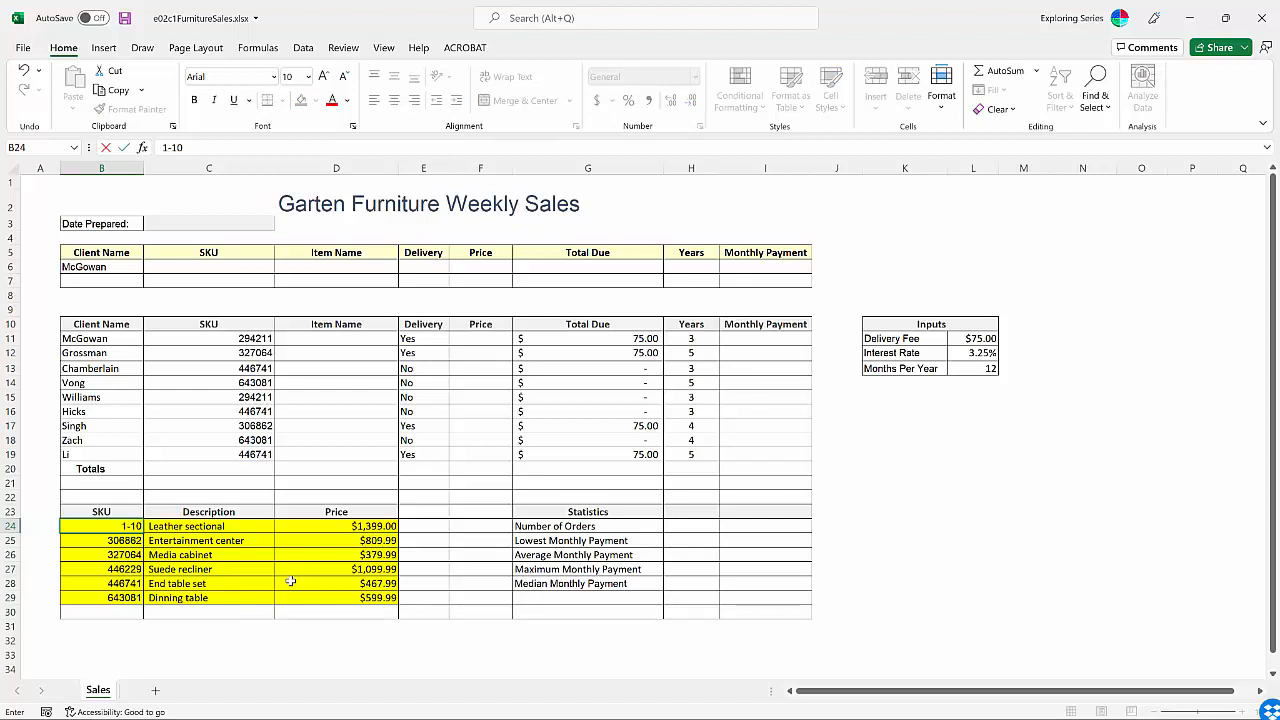
{"action": "key", "text": "Escape"}
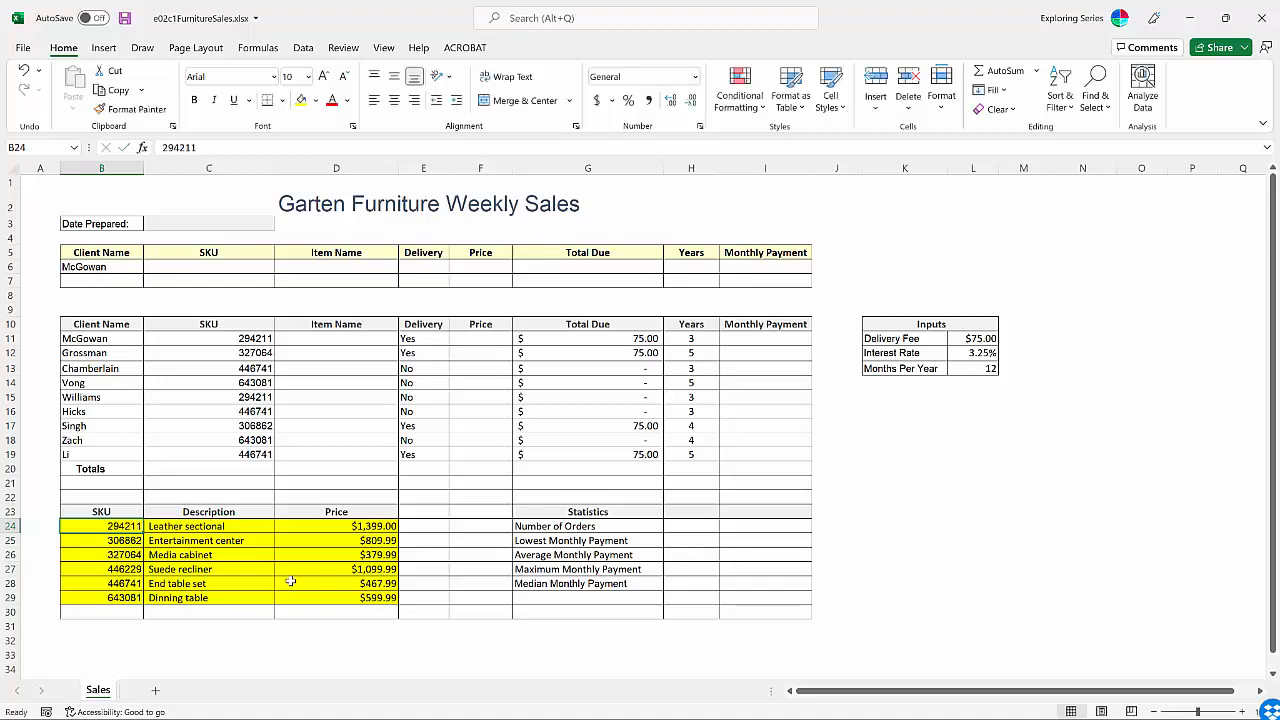
Step: Begin a VLOOKUP formula in D11 with C11 as the lookup value and B24:D29 as the table array
{"action": "scroll", "coordinate": [310, 330], "scroll_direction": "down", "scroll_amount": 1}
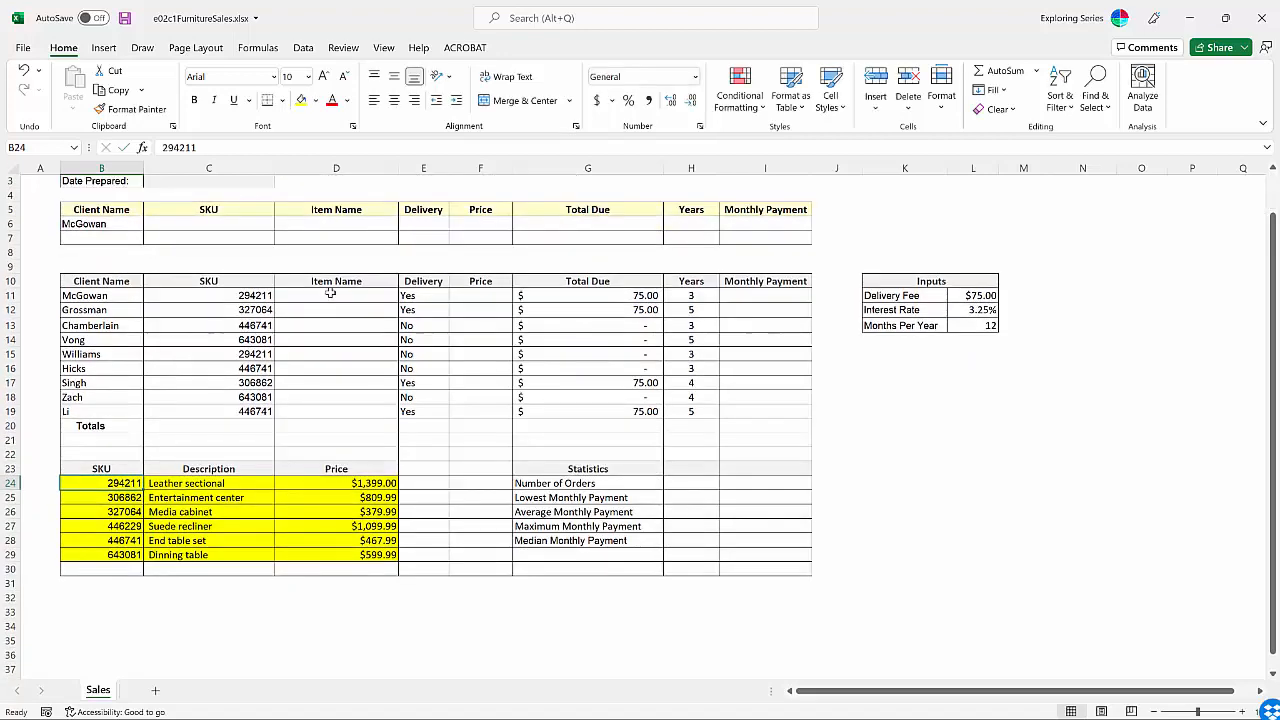
{"action": "left_click", "coordinate": [330, 295]}
{"action": "scroll", "coordinate": [415, 325], "scroll_direction": "up", "scroll_amount": 1}
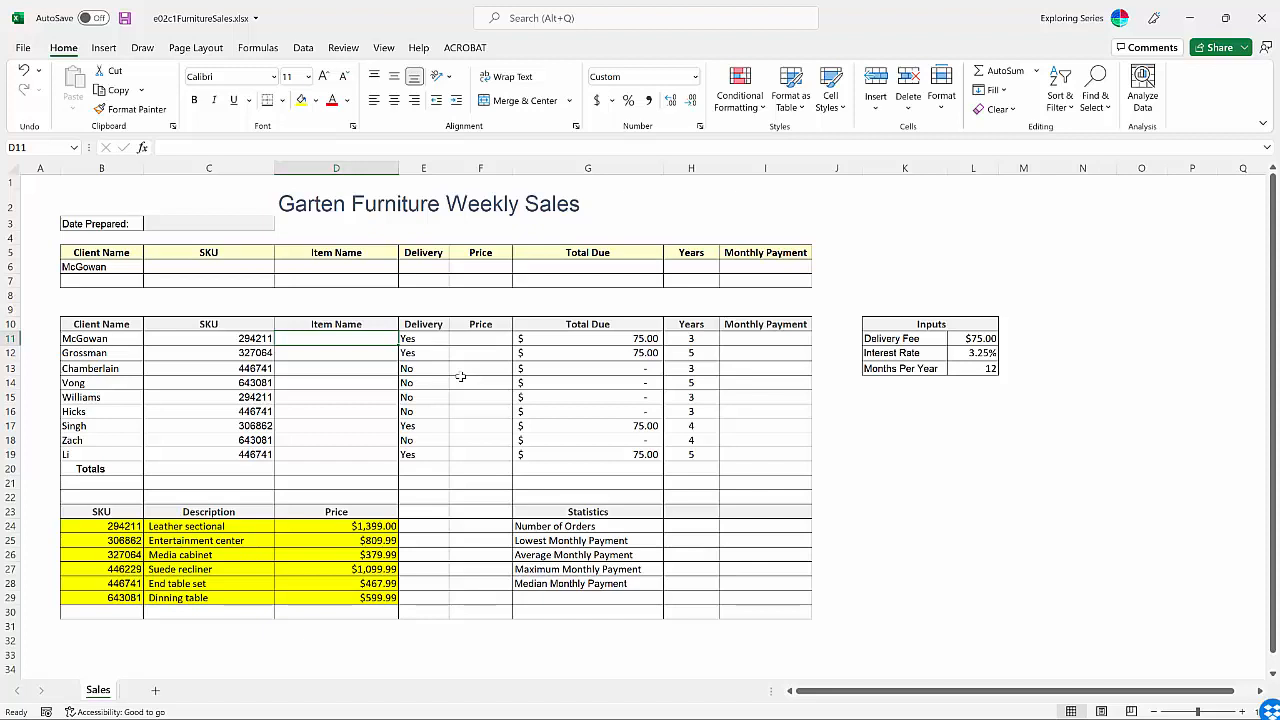
{"action": "type", "text": "=VLOOKUP("}
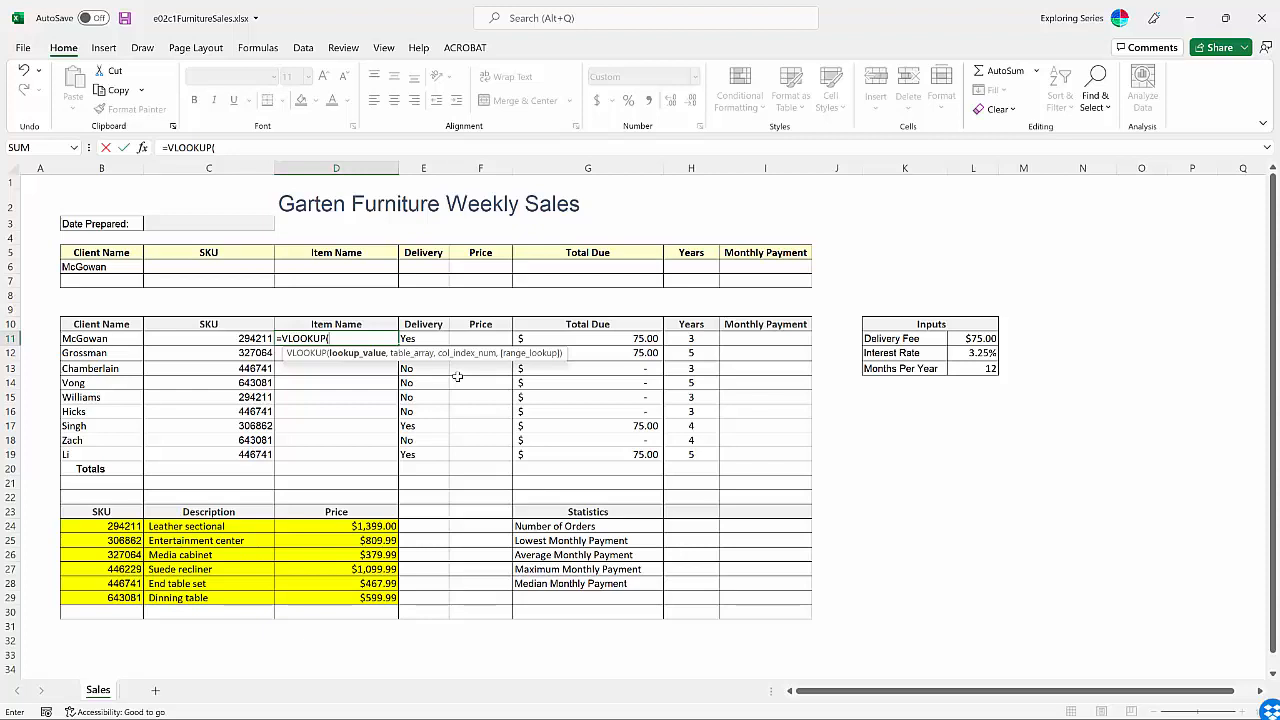
{"action": "left_click", "coordinate": [242, 338]}
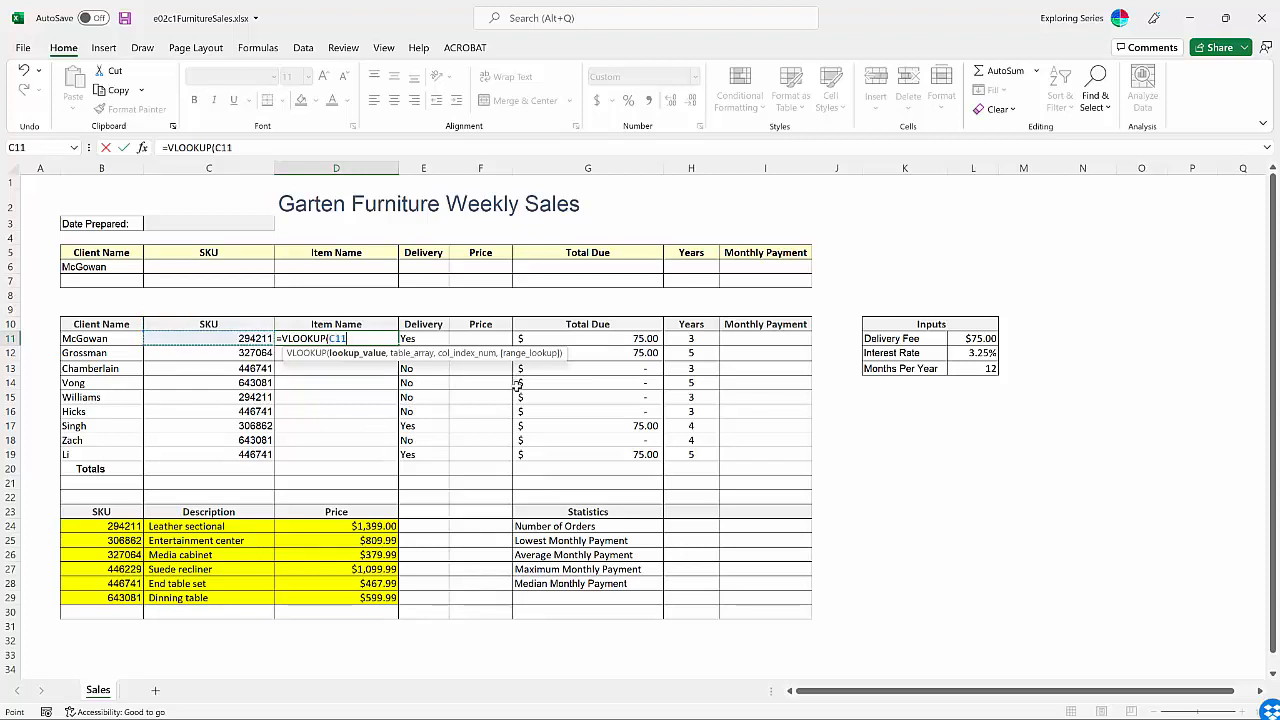
{"action": "type", "text": ","}
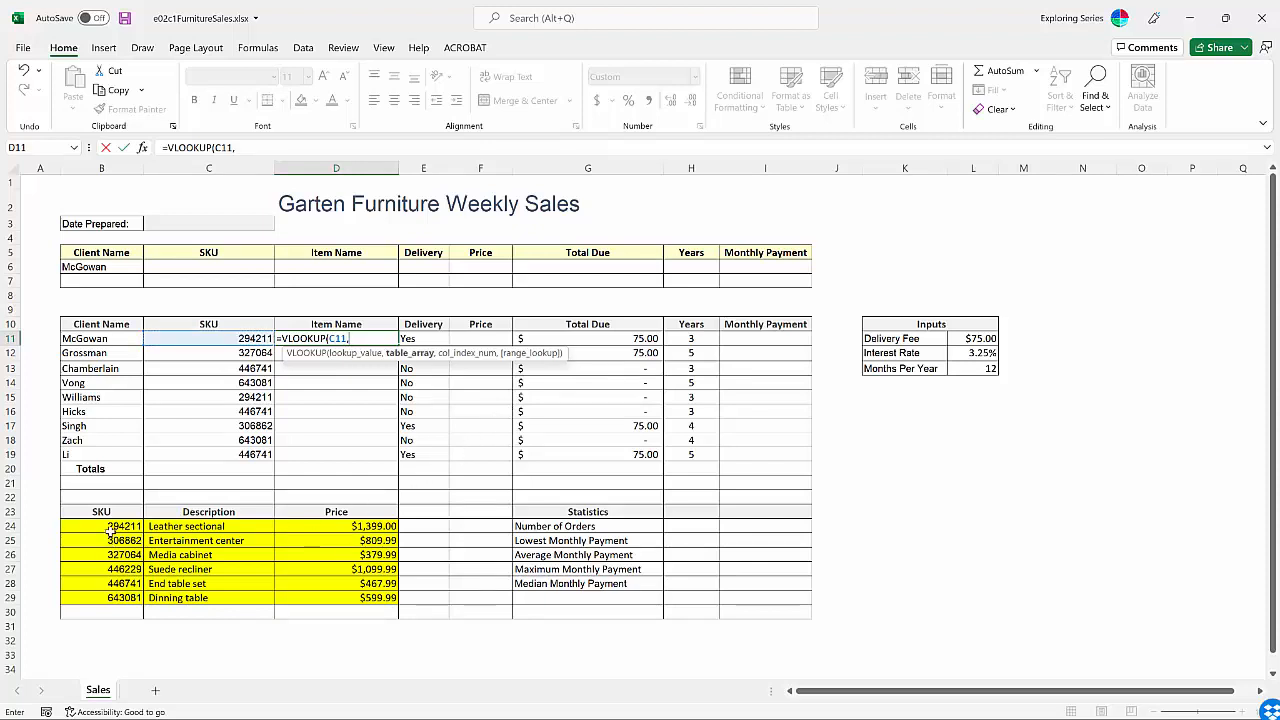
{"action": "left_click_drag", "start_coordinate": [111, 530], "coordinate": [303, 603]}
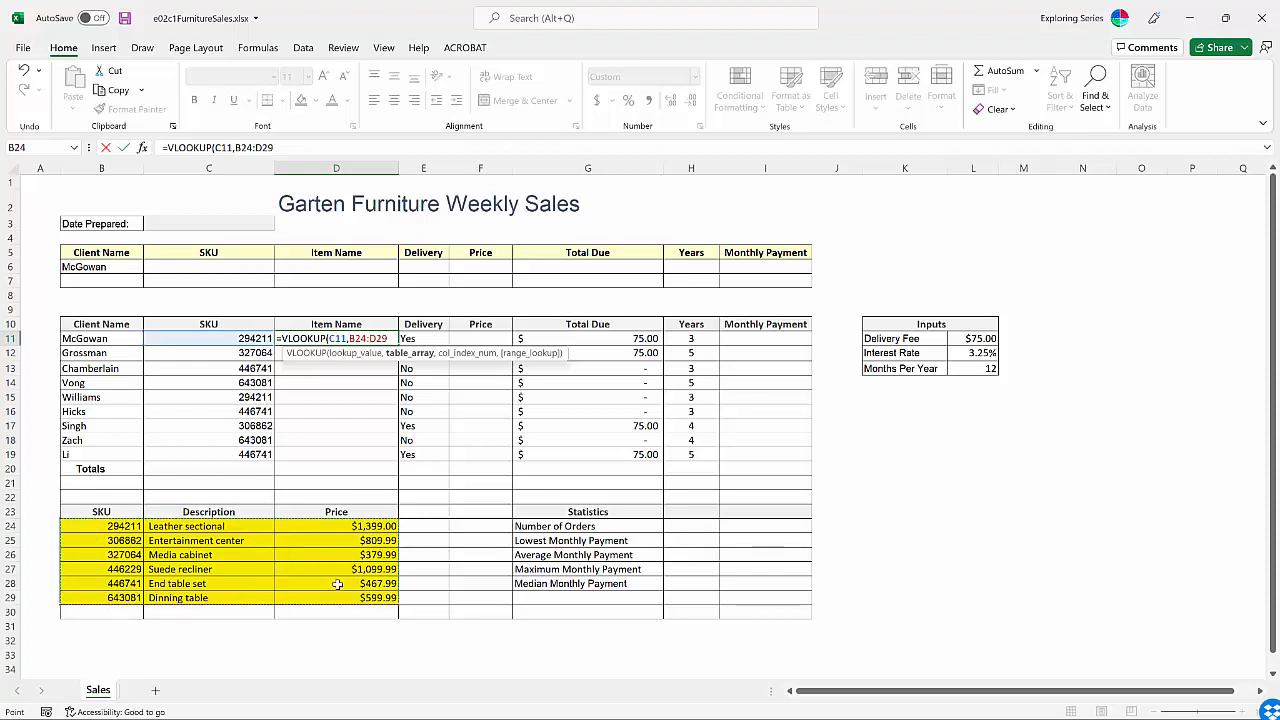
{"action": "type", "text": ","}
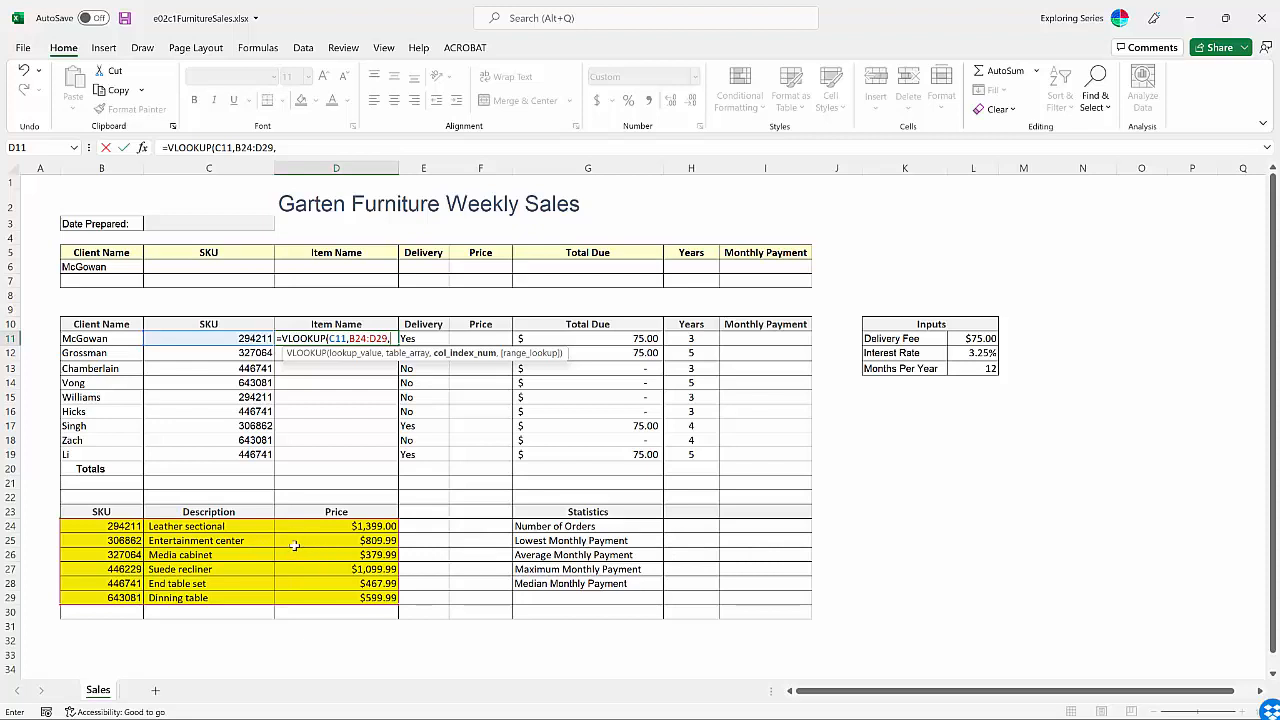
Step: Complete the D11 VLOOKUP formula with column index 2 and FALSE for an exact match
{"action": "type", "text": "2"}
{"action": "type", "text": ","}
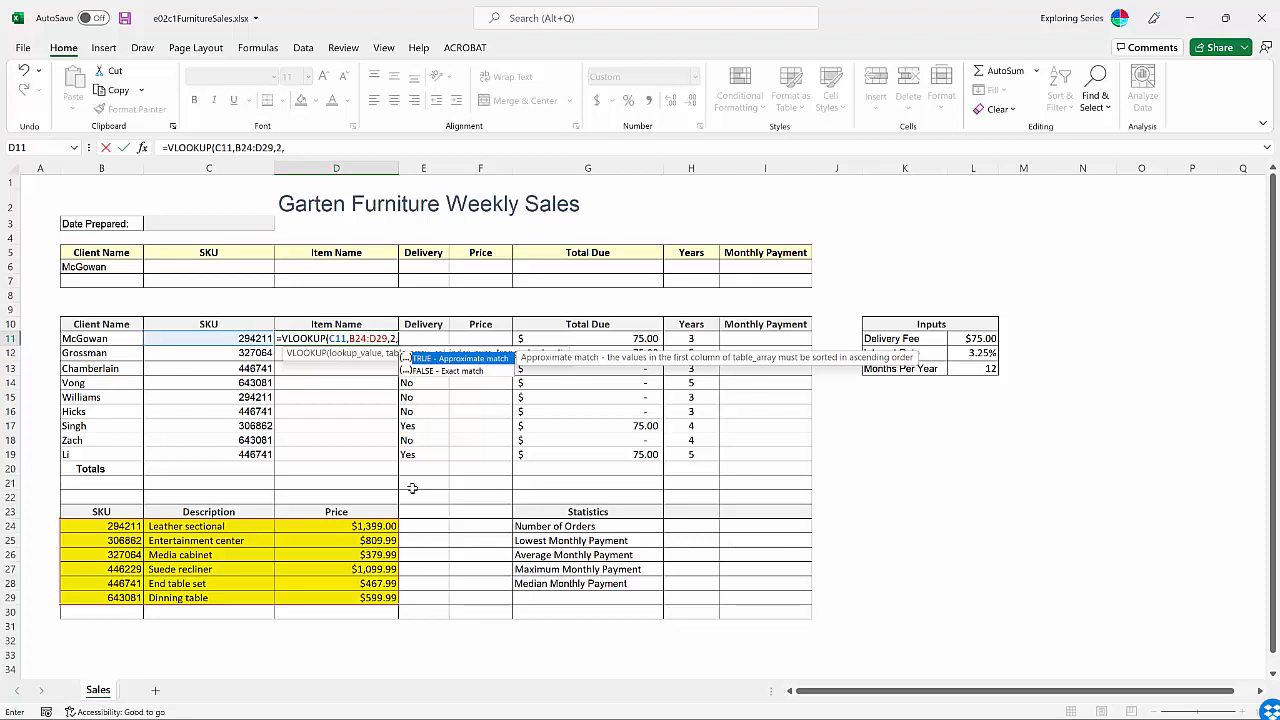
{"action": "left_click", "coordinate": [476, 372]}
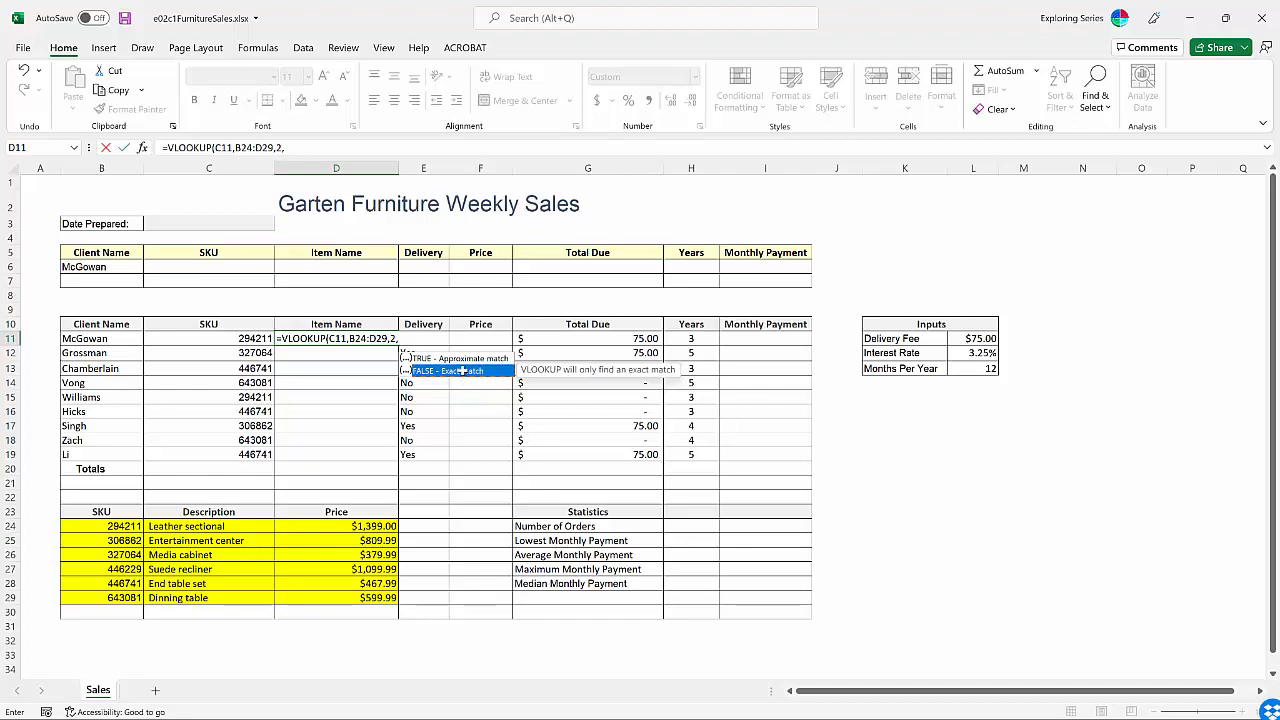
{"action": "double_click", "coordinate": [463, 375]}
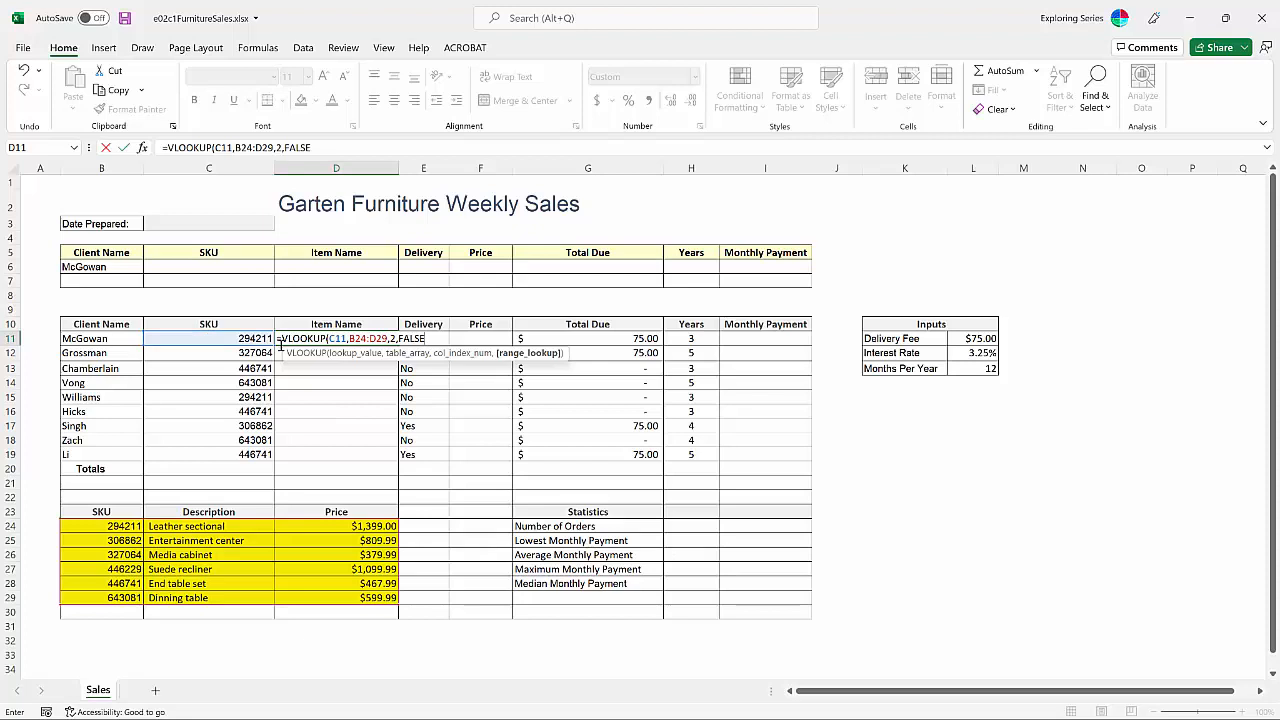
{"action": "type", "text": ")"}
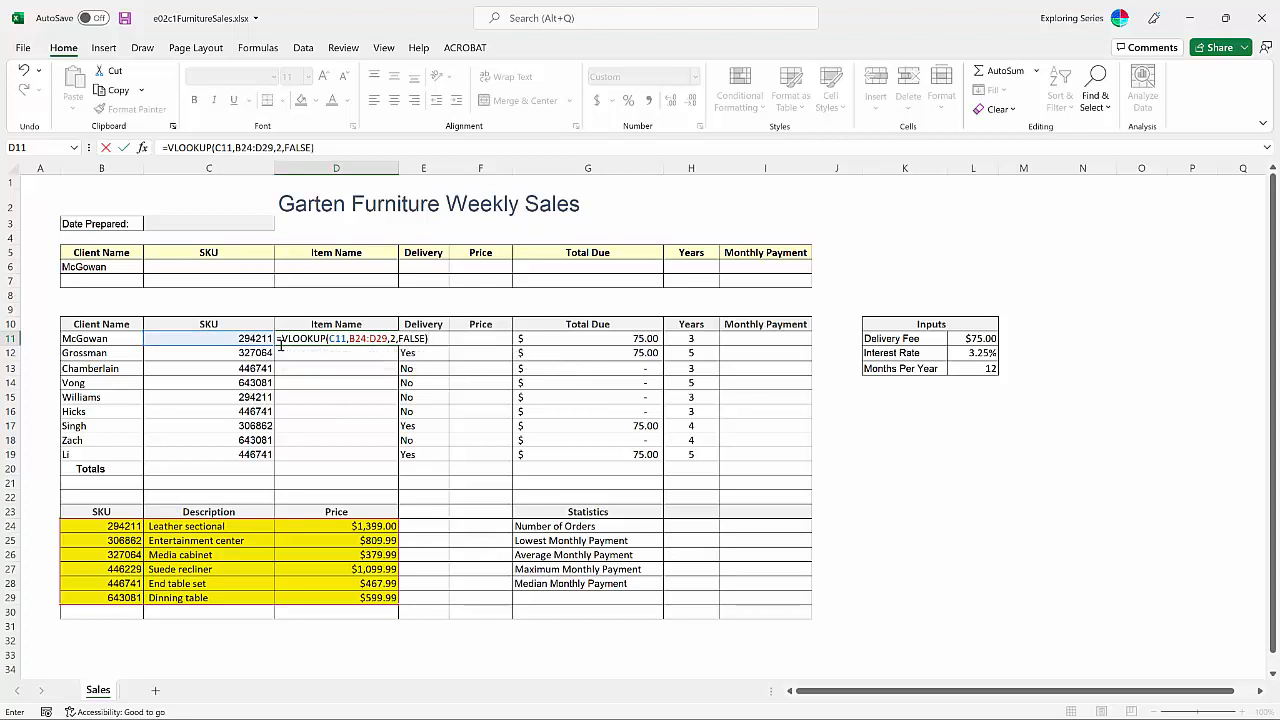
{"action": "key", "text": "Return"}
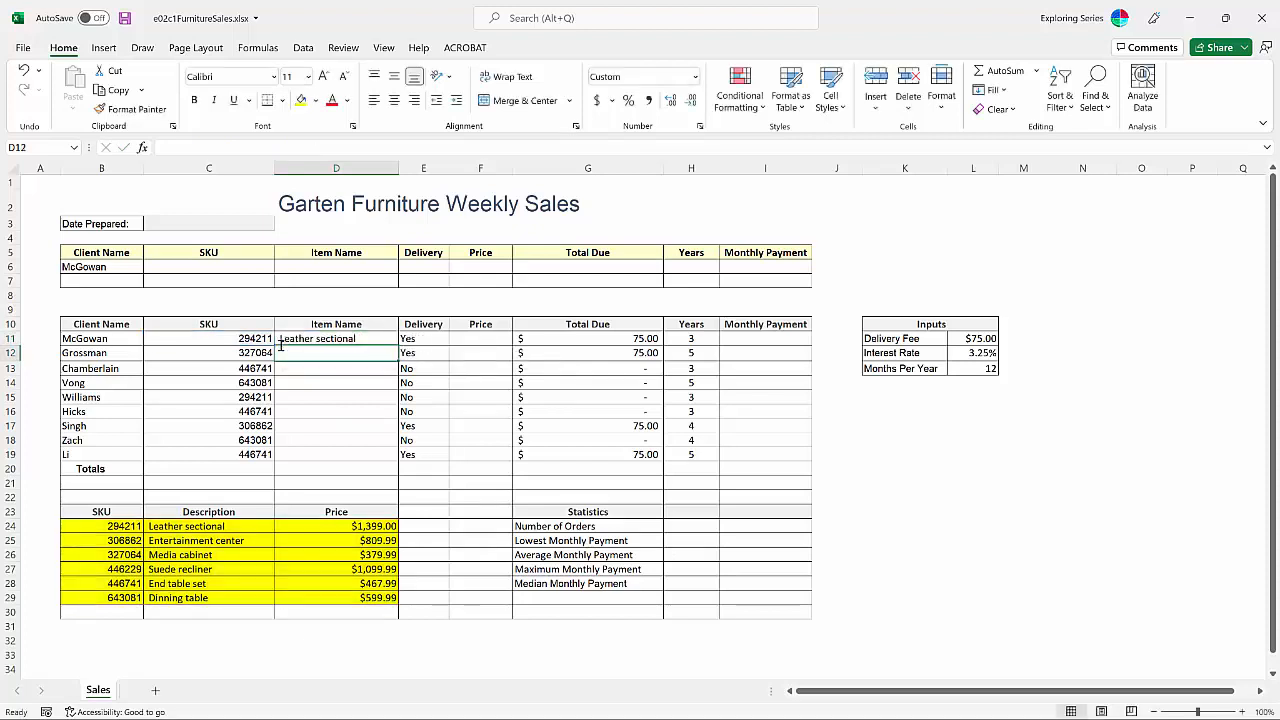
Step: Make the table array in D11's formula absolute as $B$24:$D$29 and copy the formula down through D19
{"action": "left_click", "coordinate": [338, 341]}
{"action": "double_click", "coordinate": [338, 341]}
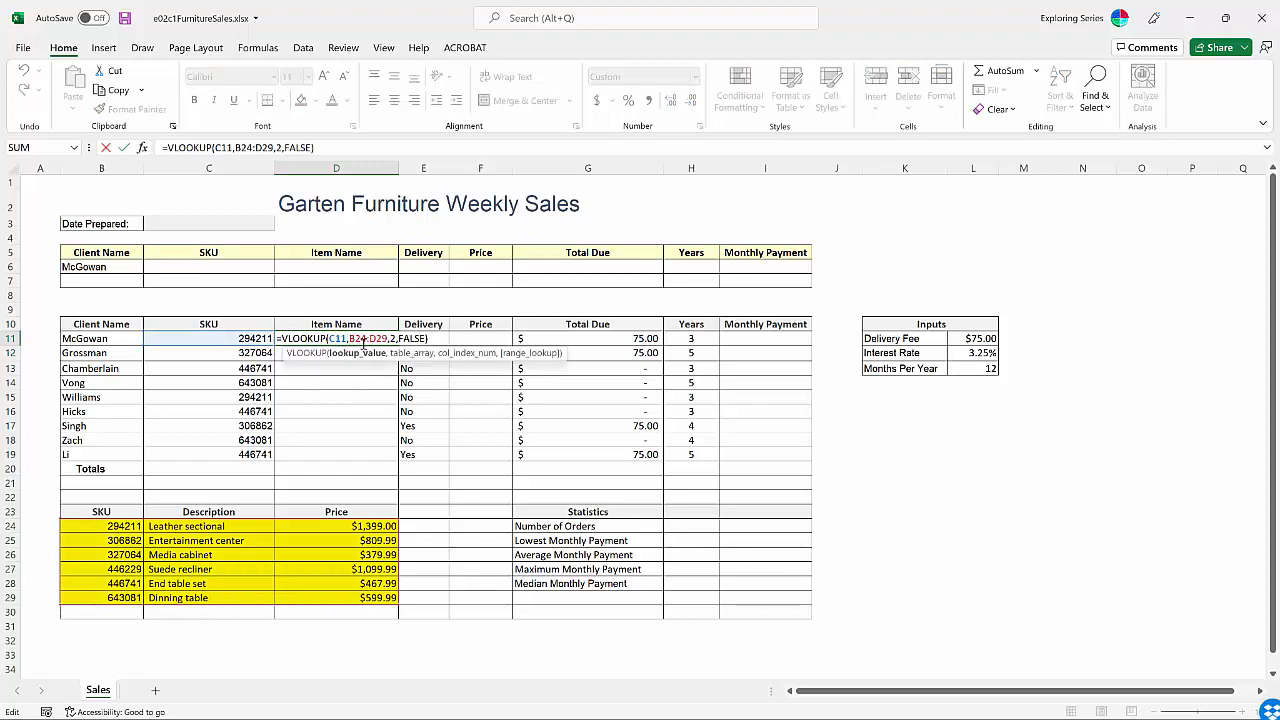
{"action": "left_click_drag", "start_coordinate": [349, 341], "coordinate": [383, 339]}
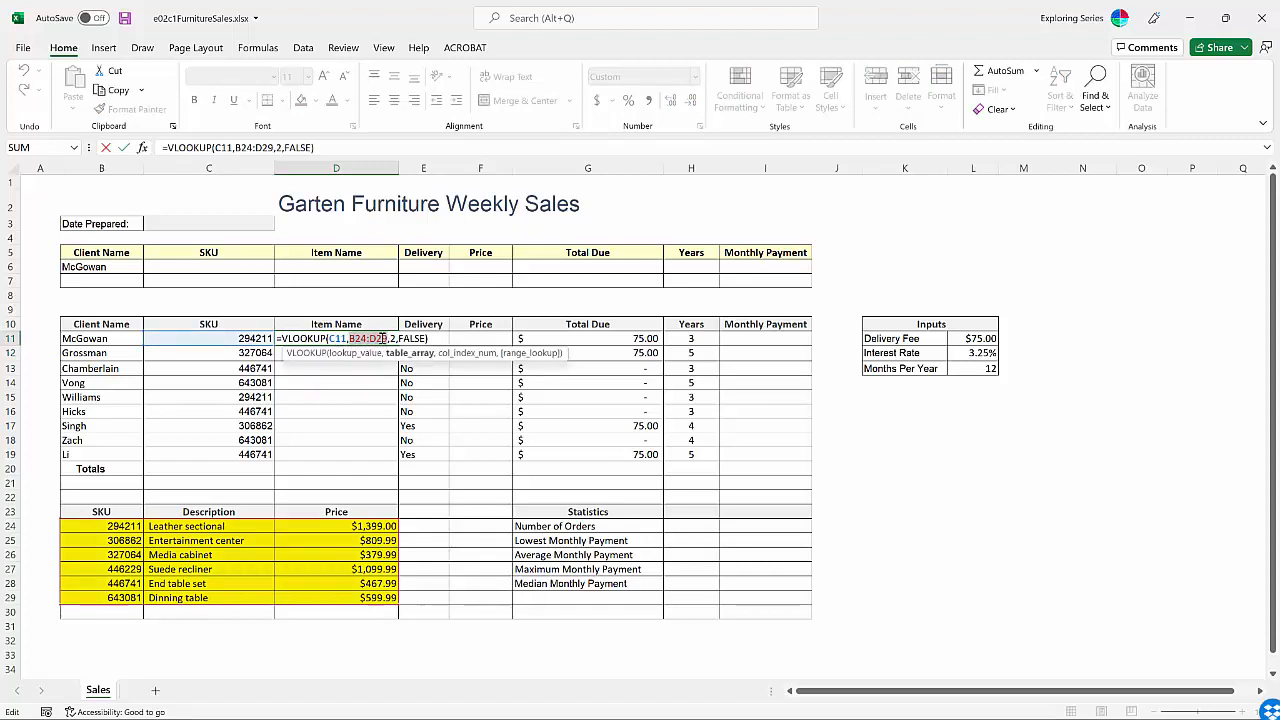
{"action": "key", "text": "F4"}
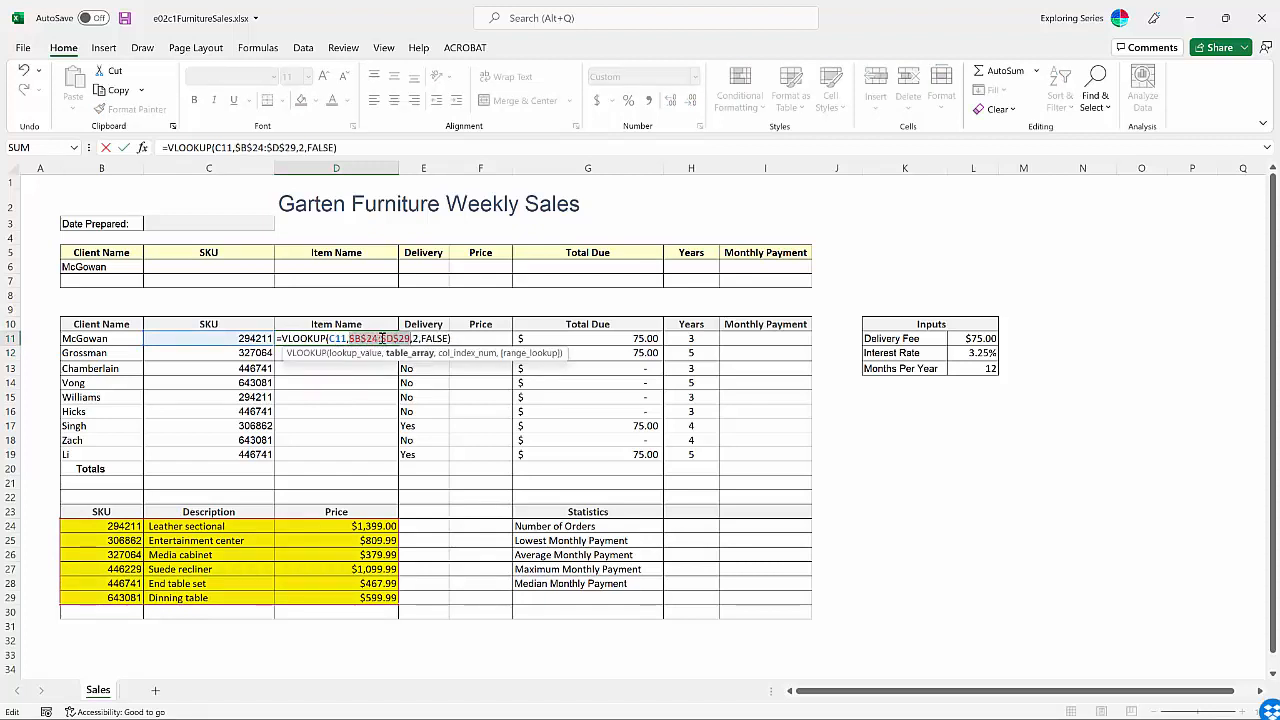
{"action": "key", "text": "Return"}
{"action": "left_click", "coordinate": [381, 338]}
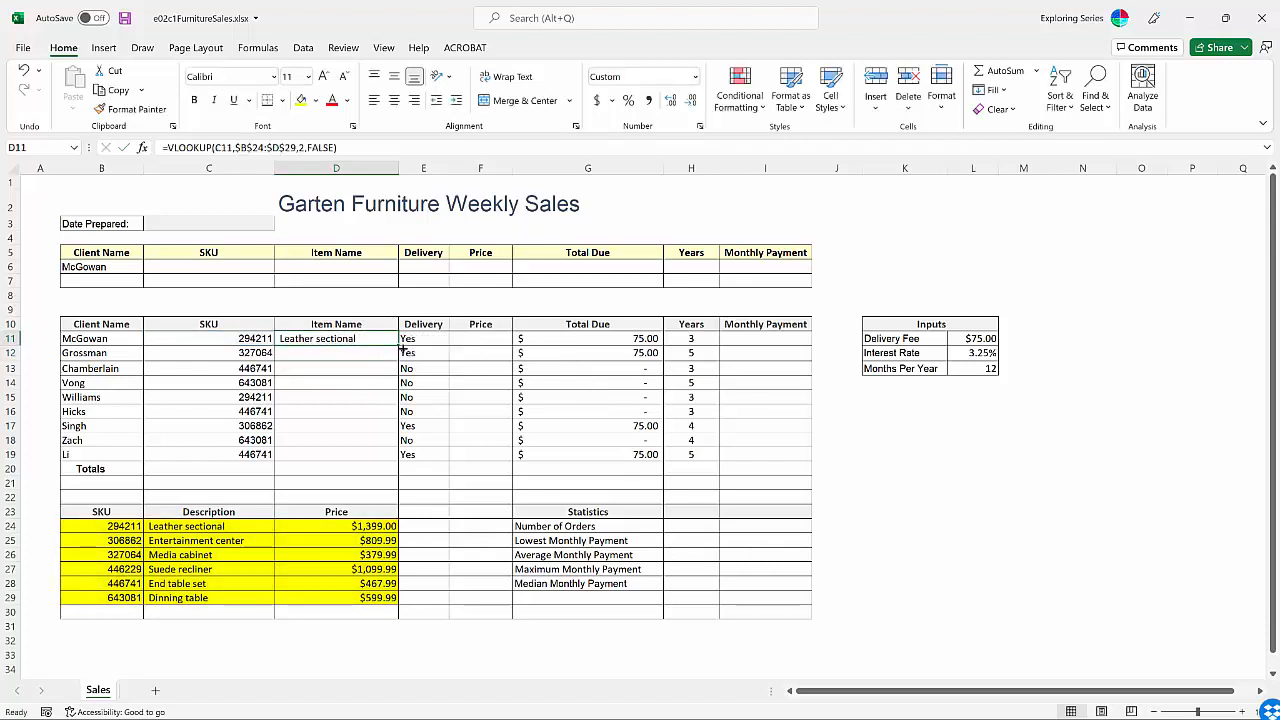
{"action": "left_click_drag", "start_coordinate": [397, 346], "coordinate": [390, 460]}
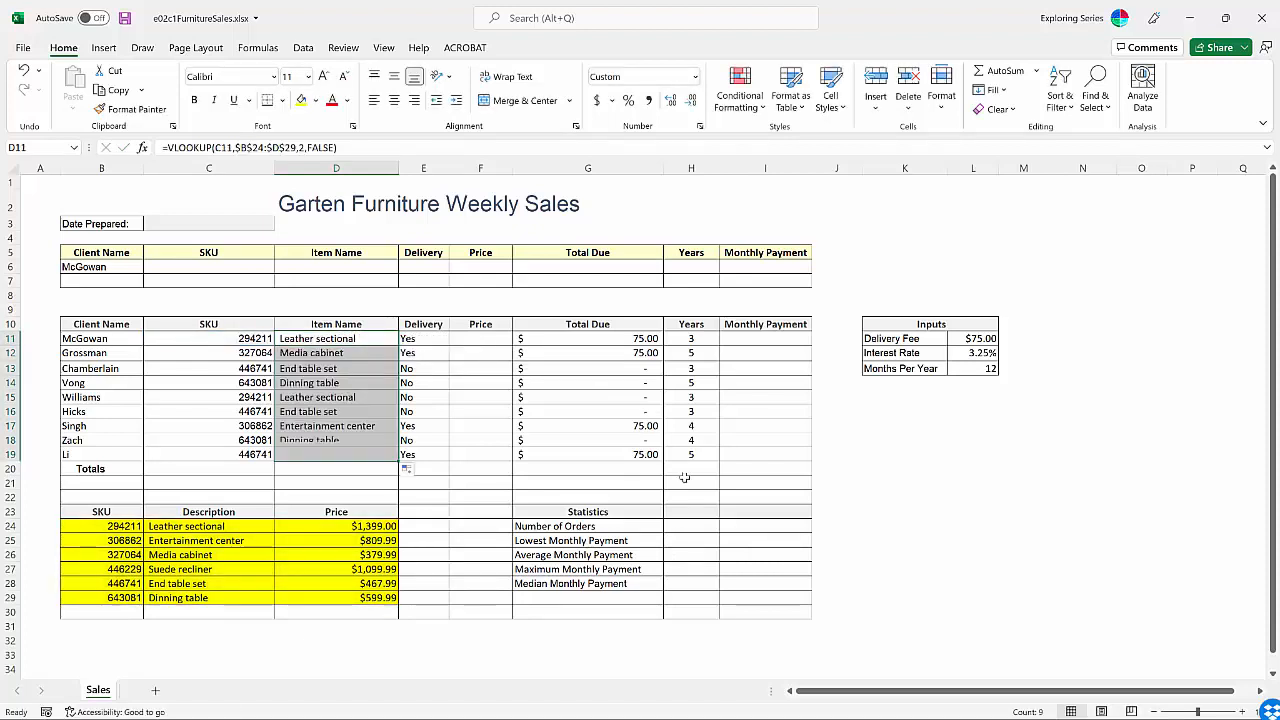
Step: Enter a VLOOKUP formula in F11 with lookup value C11, table array B24:D29, column index 3 and FALSE for an exact match
{"action": "left_click", "coordinate": [477, 339]}
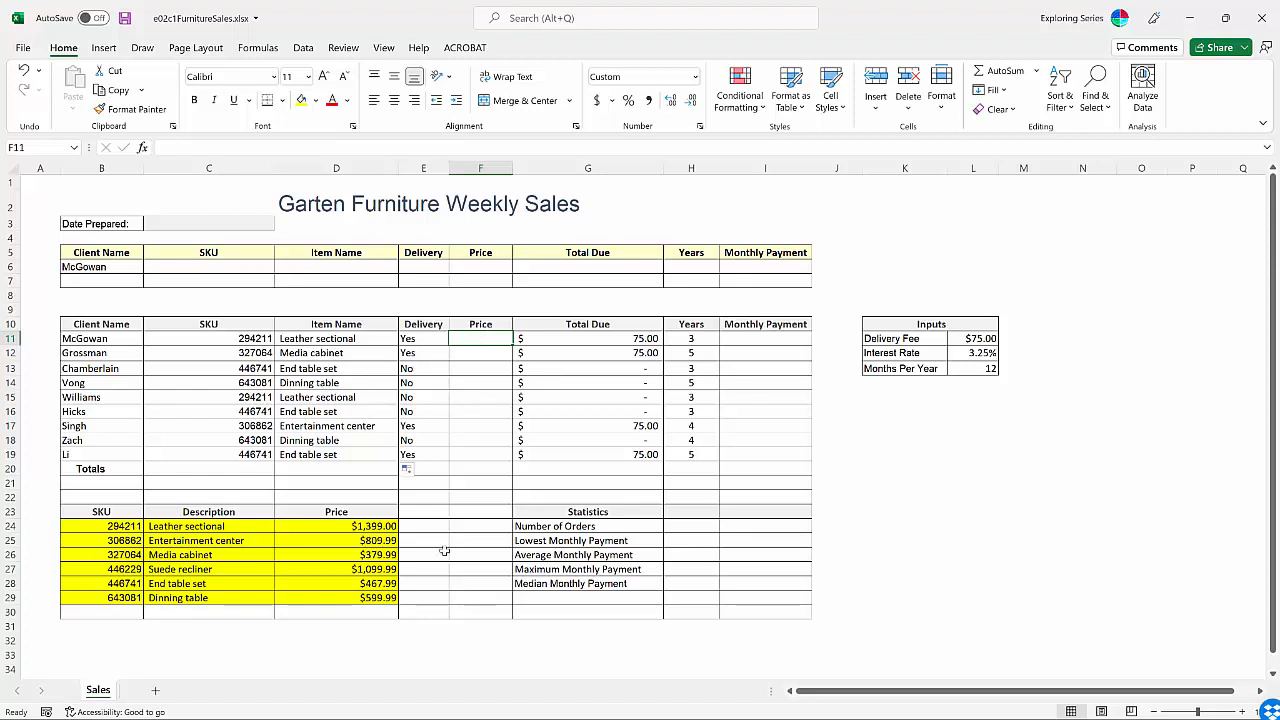
{"action": "type", "text": "=vl"}
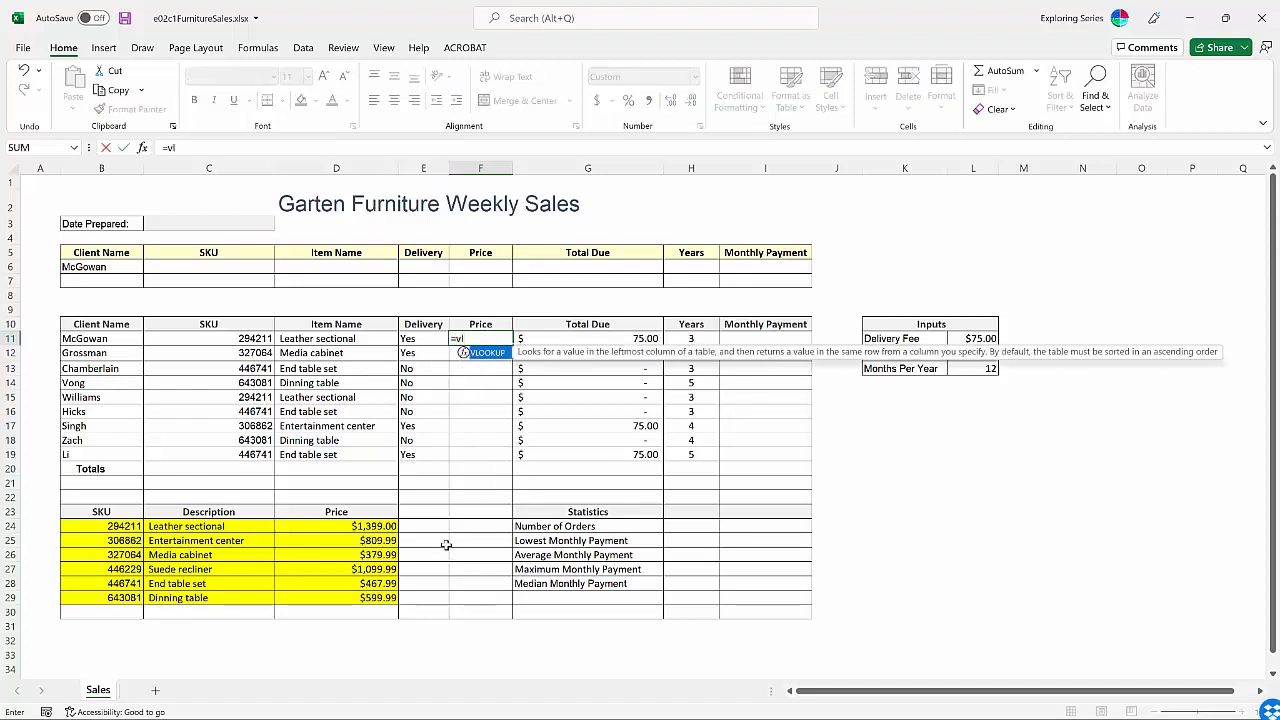
{"action": "key", "text": "Tab"}
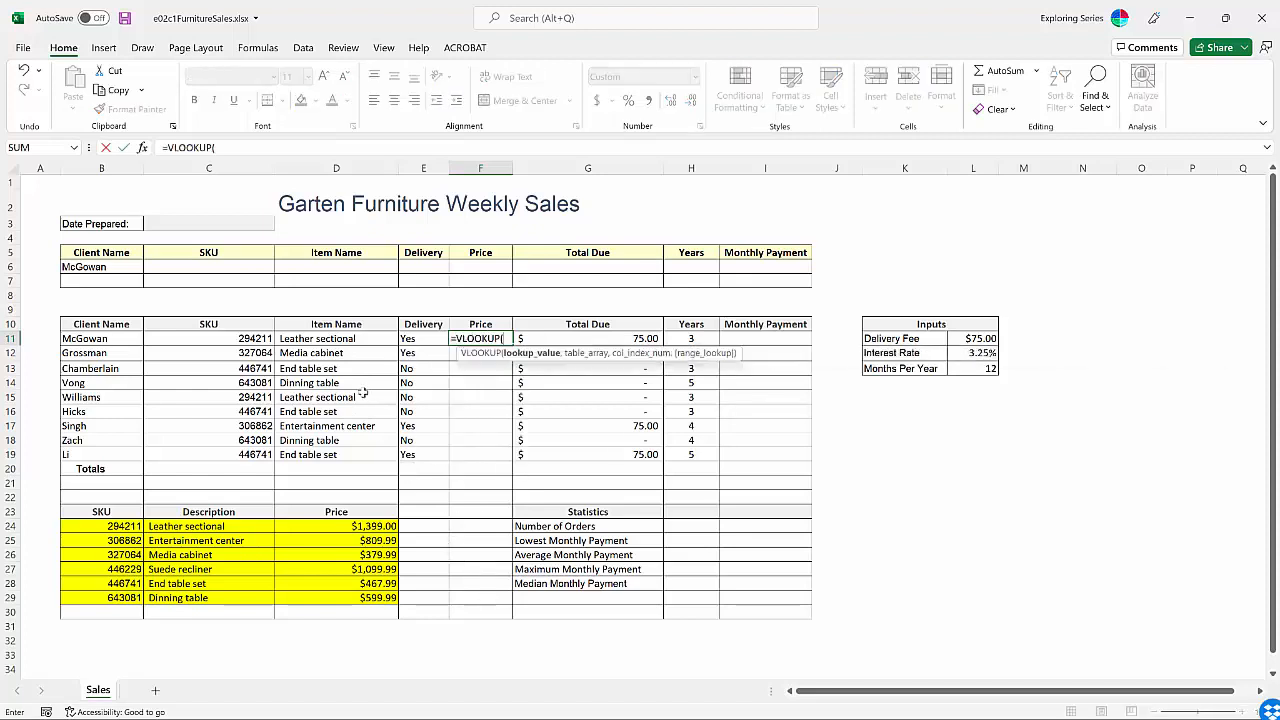
{"action": "left_click", "coordinate": [230, 339]}
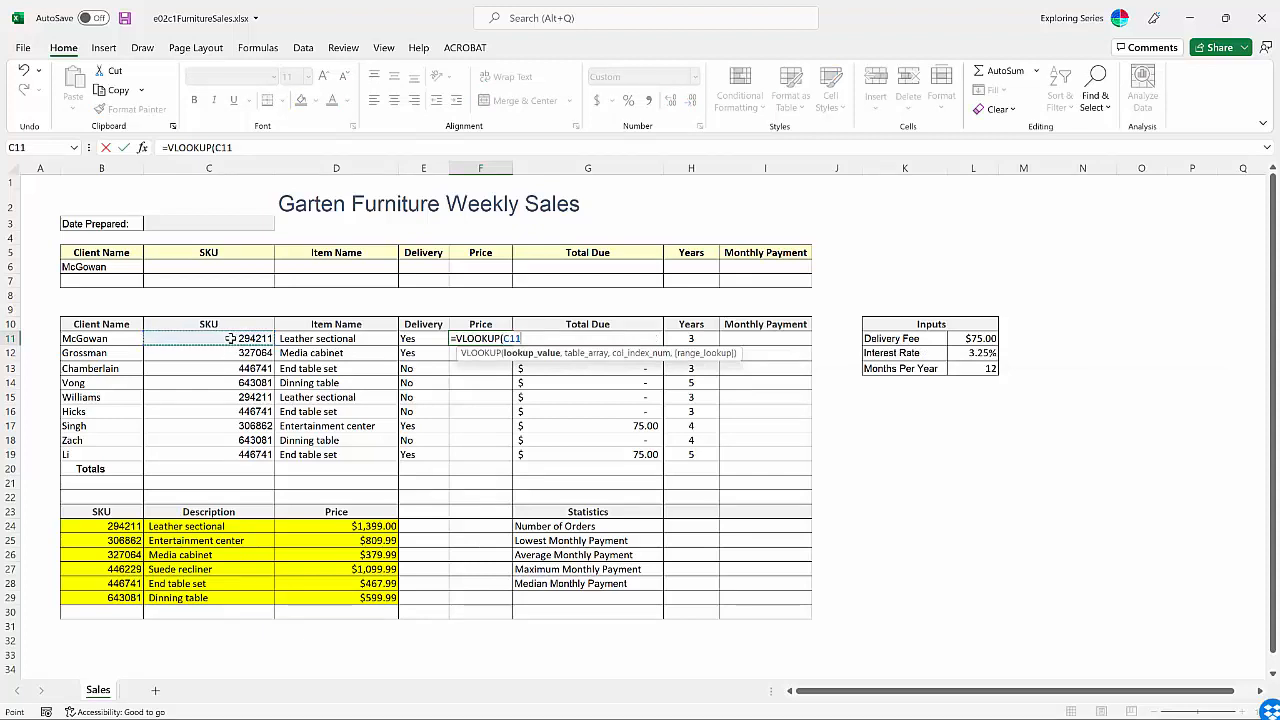
{"action": "type", "text": ","}
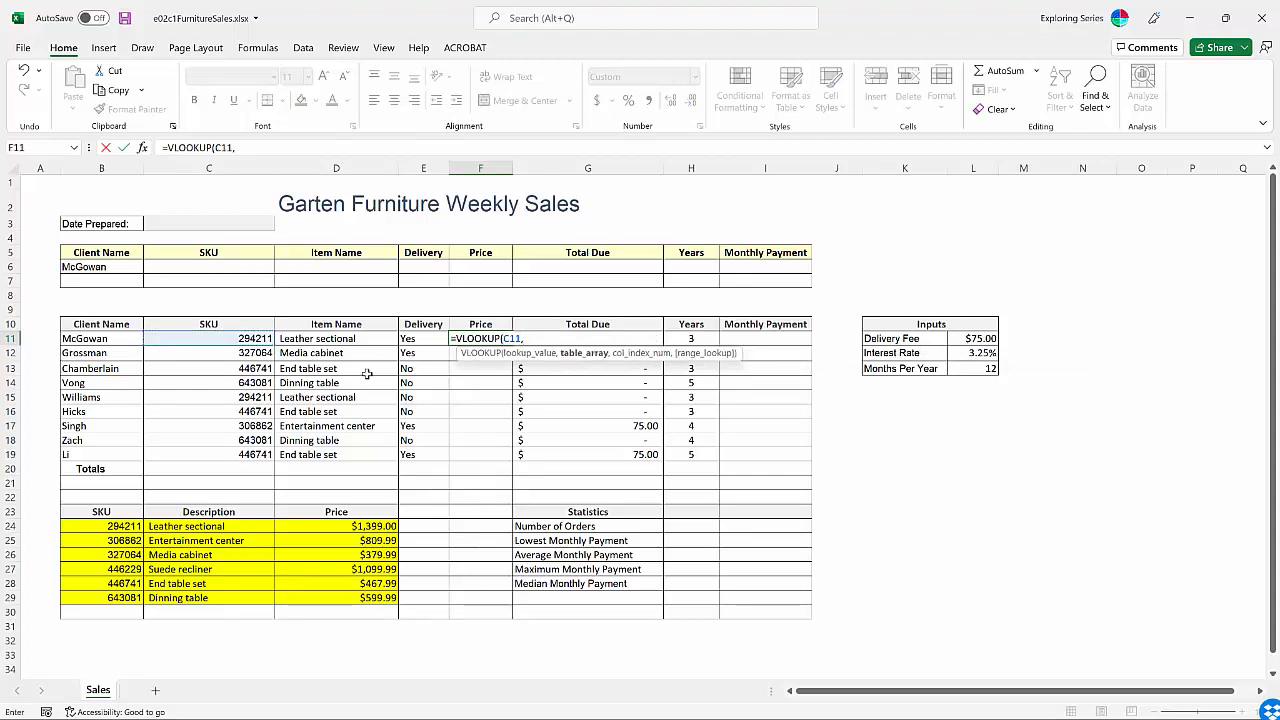
{"action": "left_click_drag", "start_coordinate": [118, 530], "coordinate": [293, 601]}
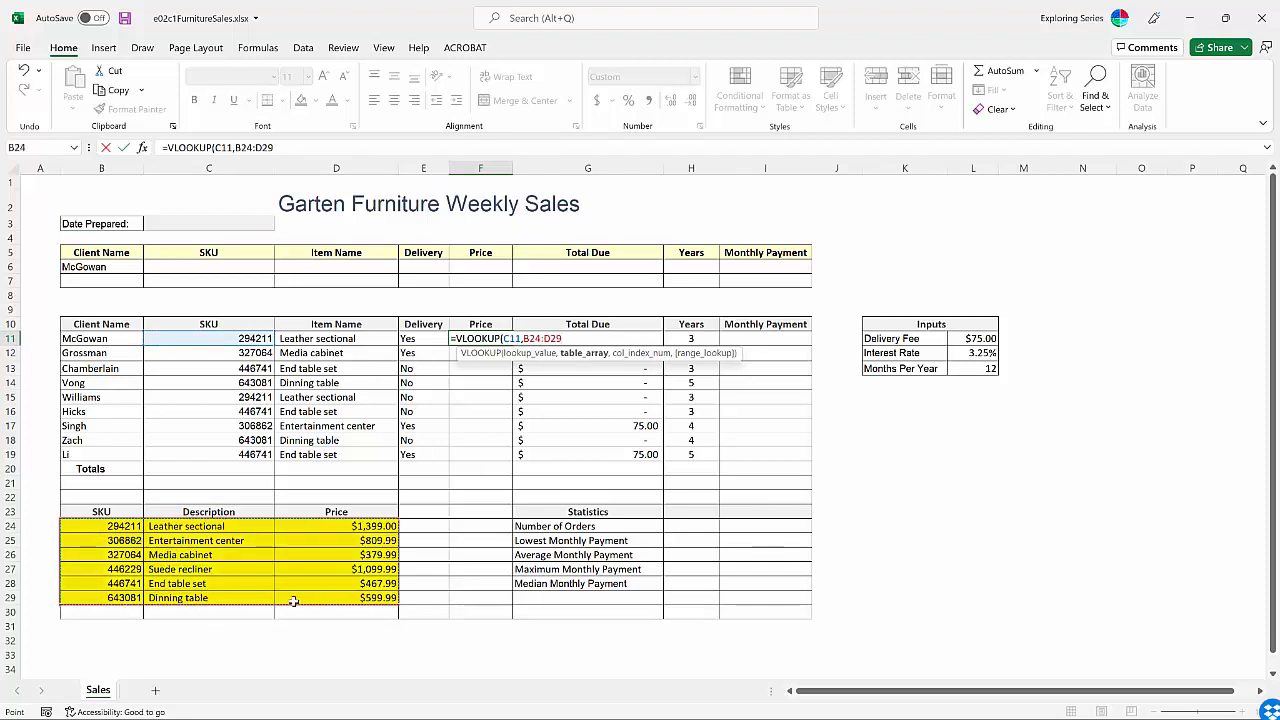
{"action": "type", "text": ","}
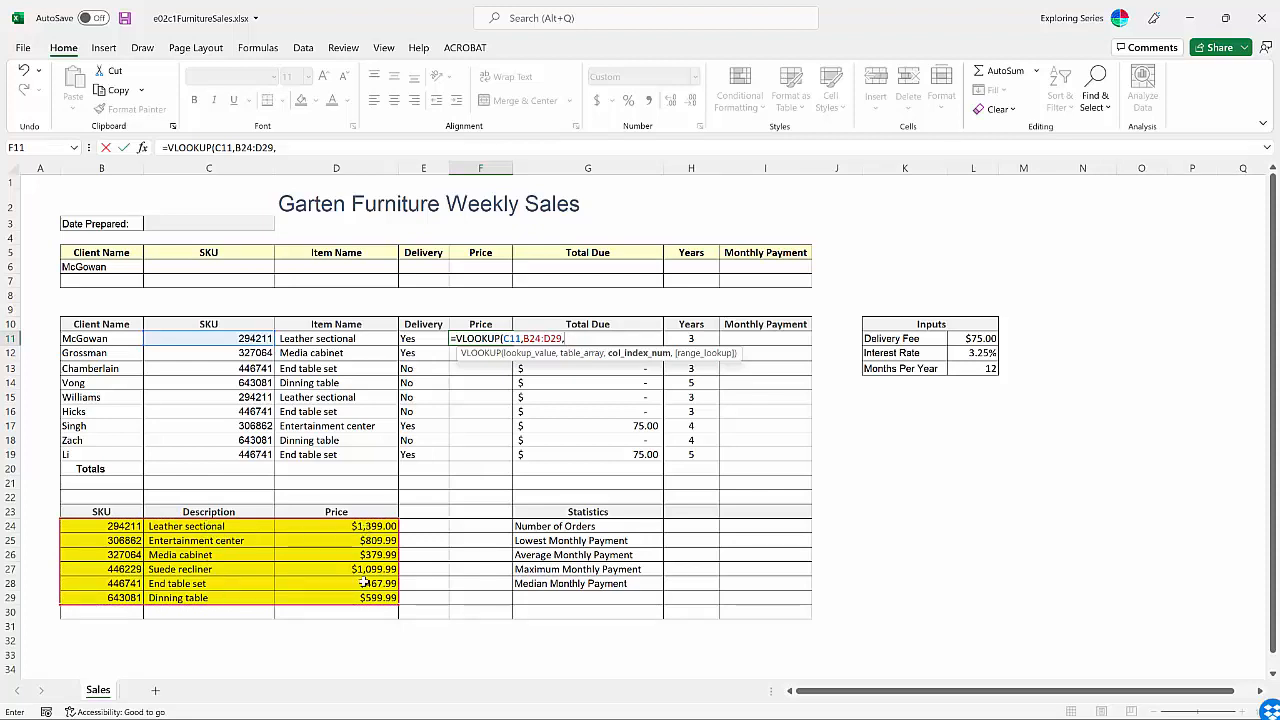
{"action": "type", "text": "3"}
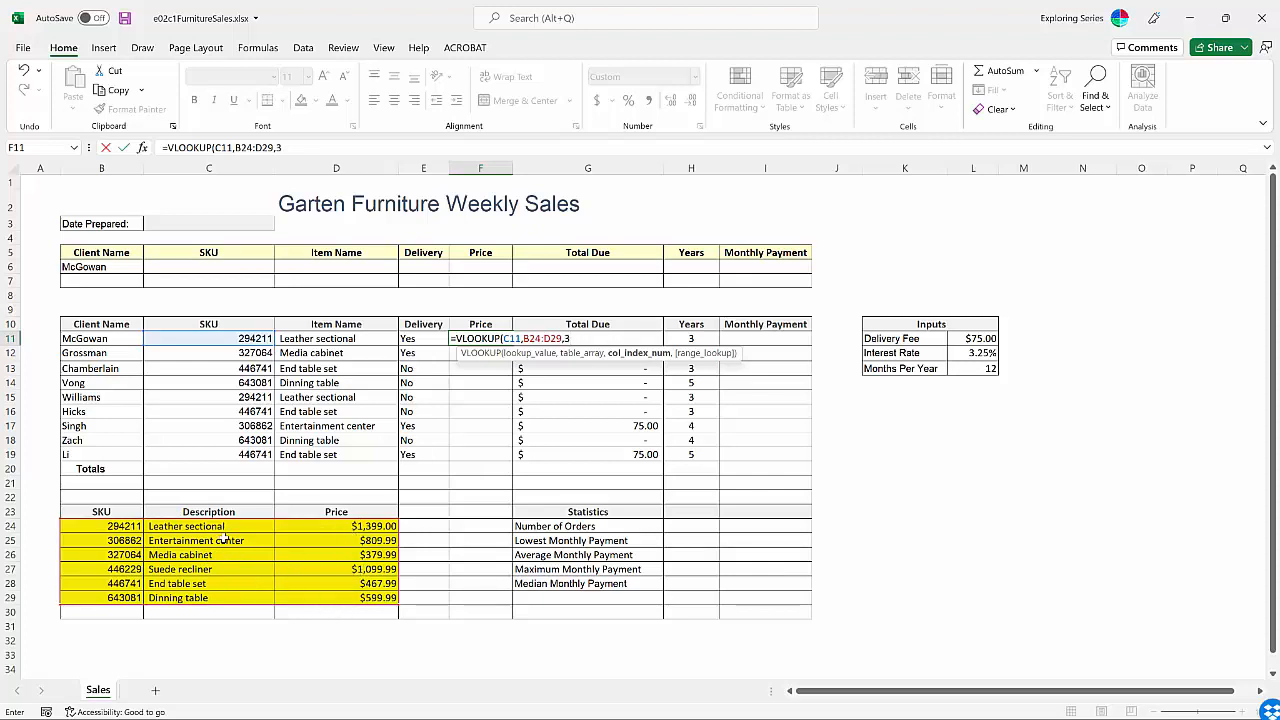
{"action": "type", "text": ","}
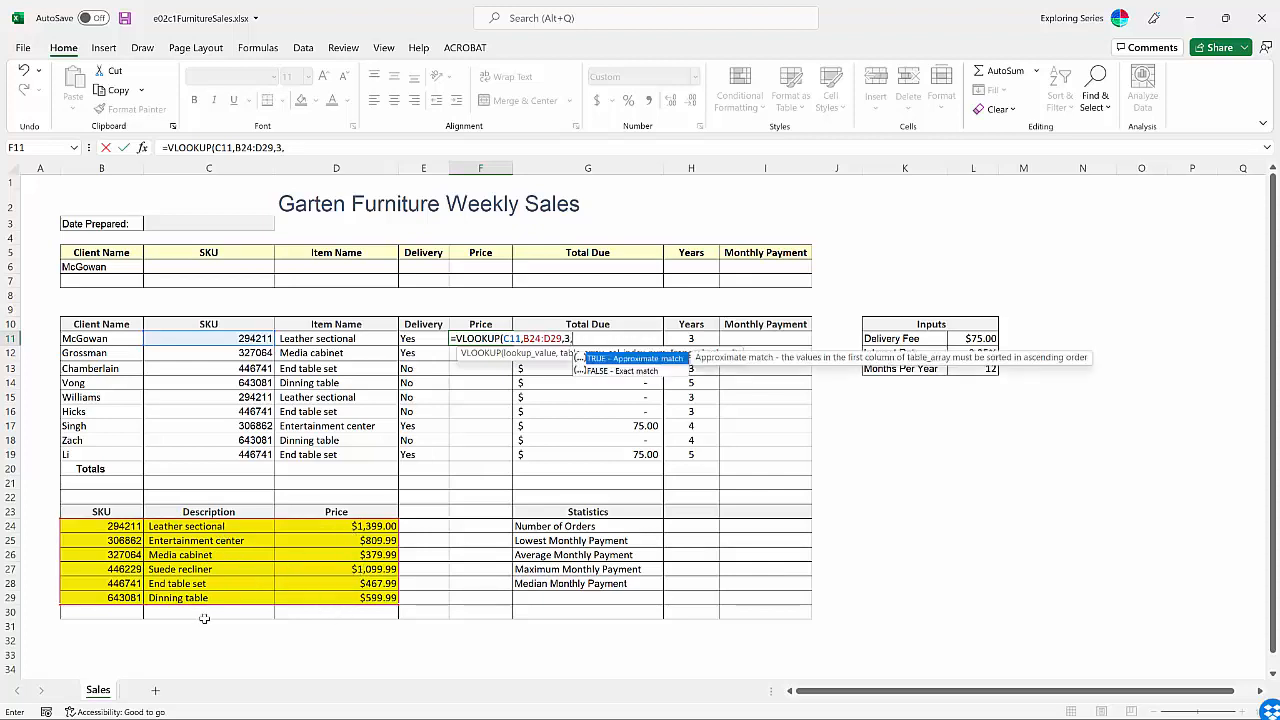
{"action": "type", "text": "FALSE"}
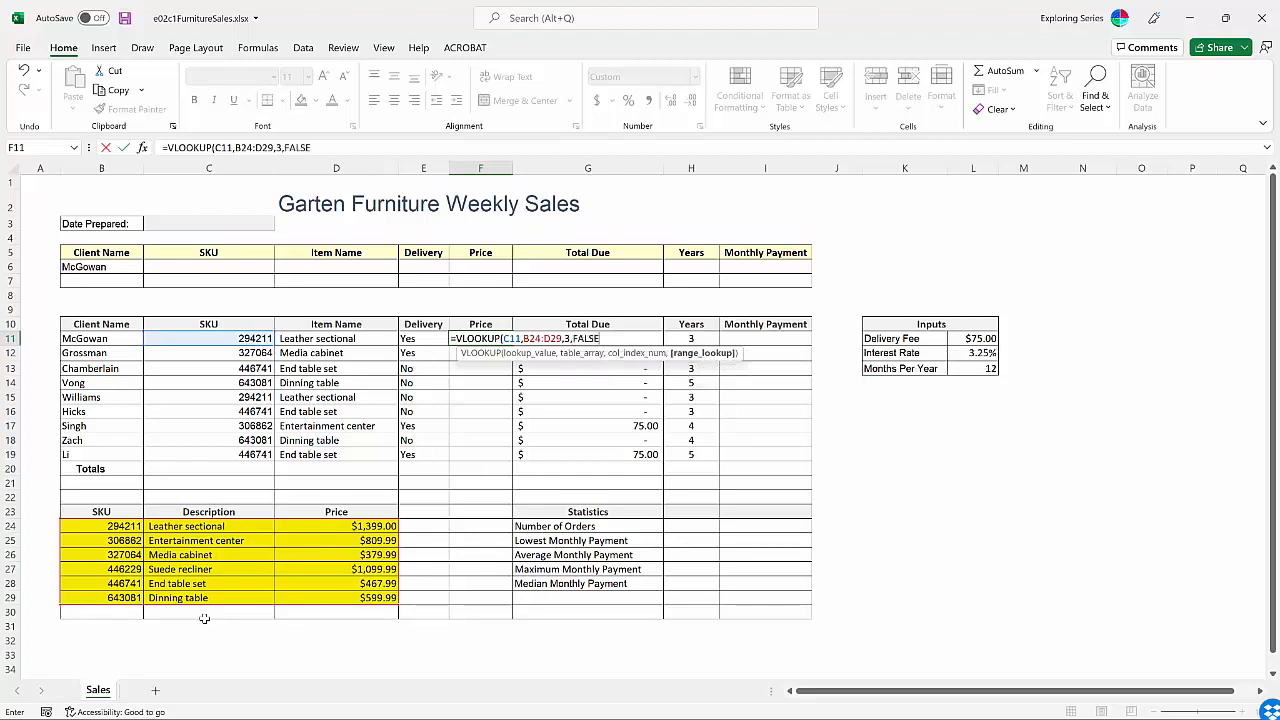
{"action": "key", "text": "Return"}
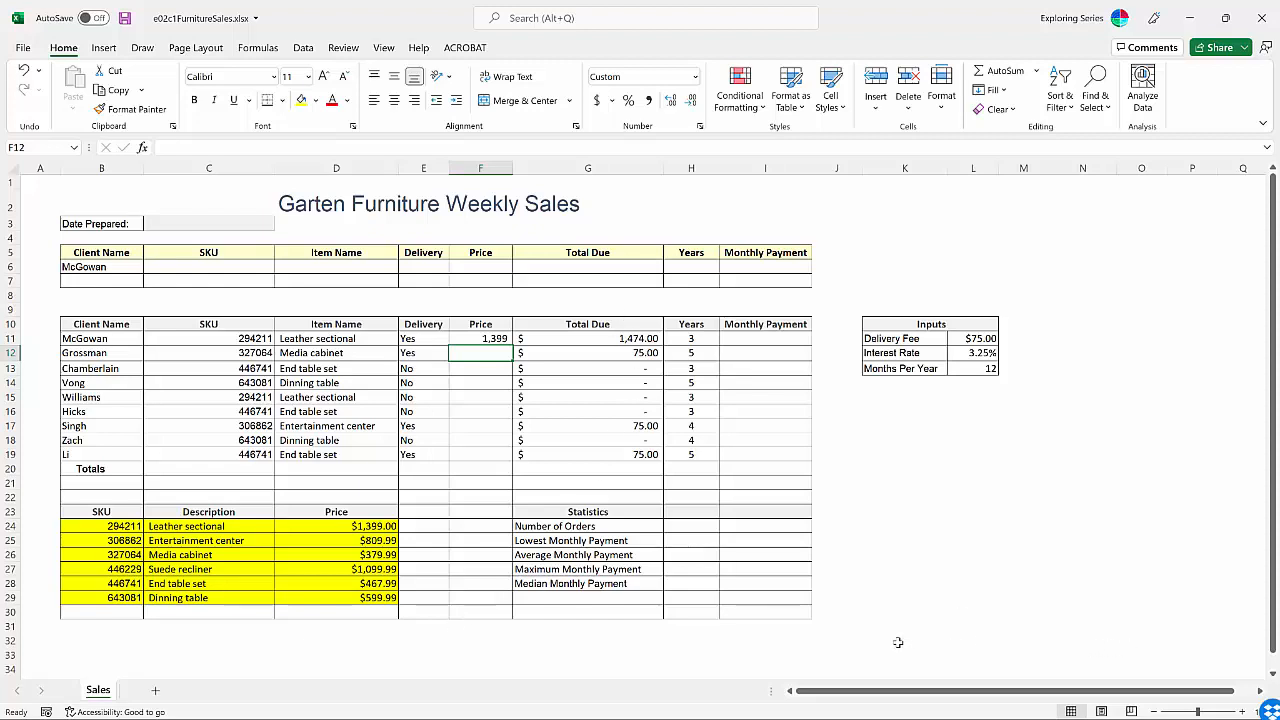
Step: Clear the VLOOKUP formula from F11
{"action": "key", "text": "Up"}
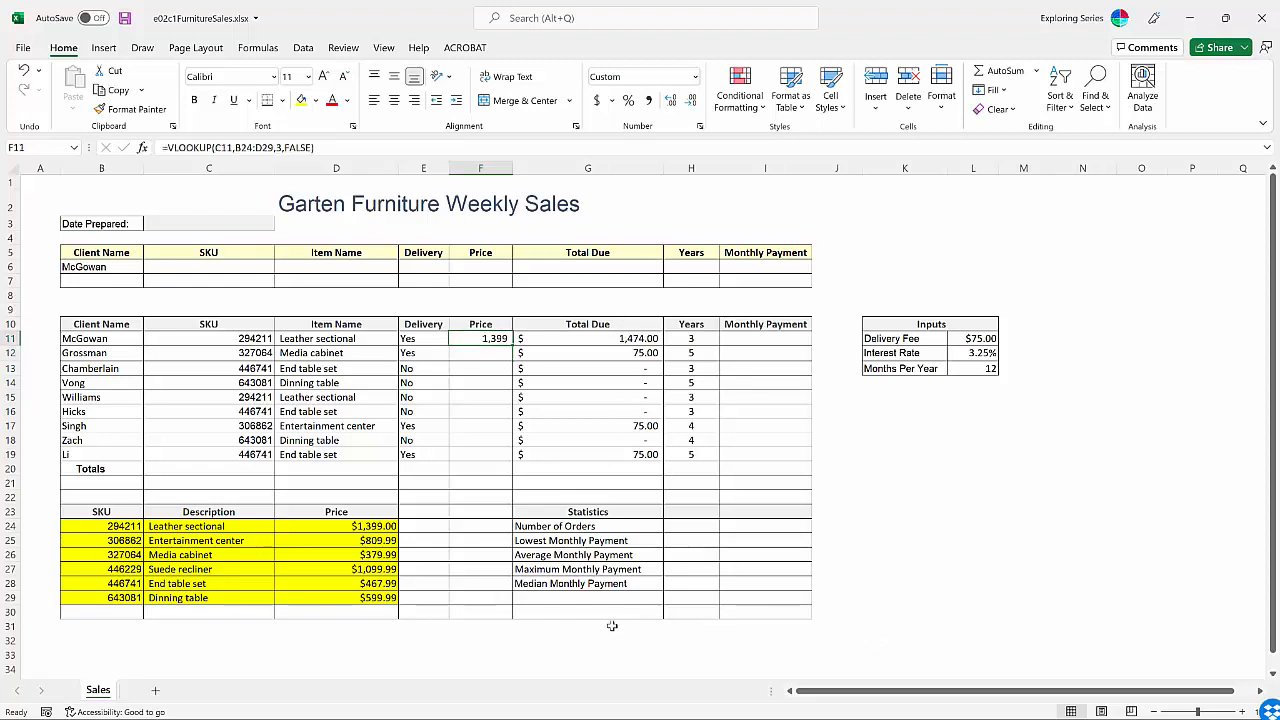
{"action": "key", "text": "Delete"}
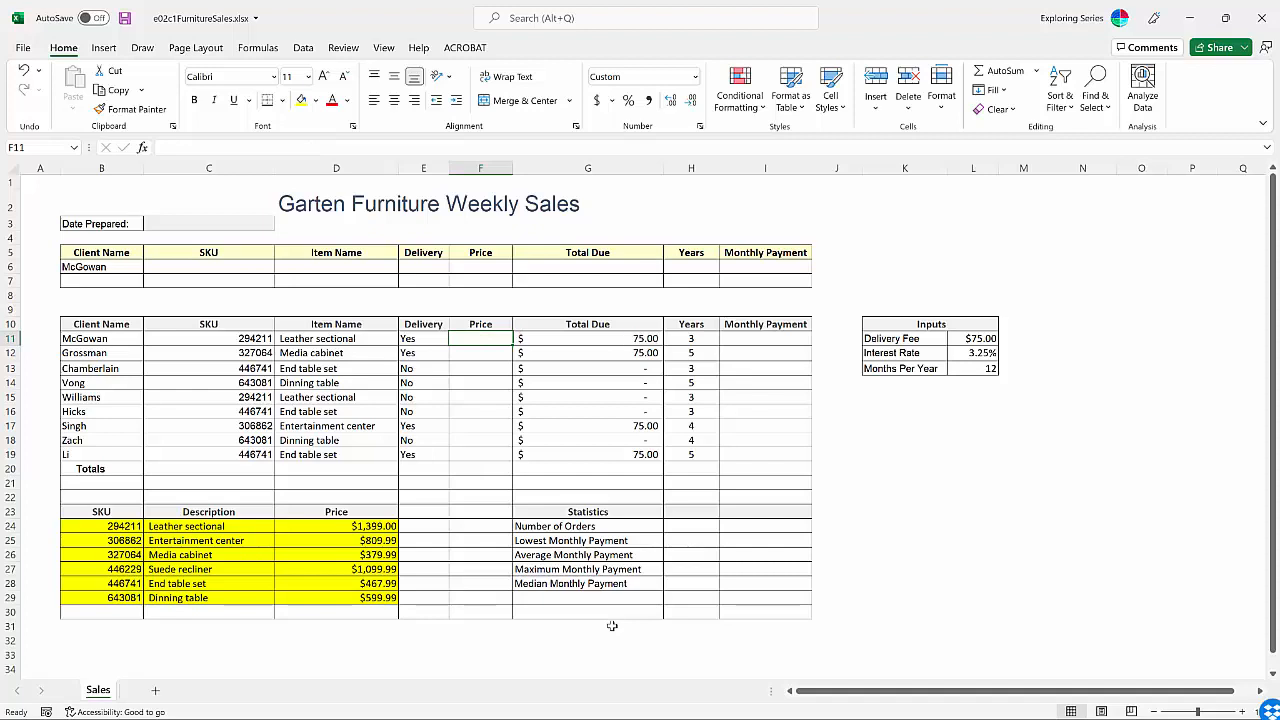
{"action": "type", "text": "="}
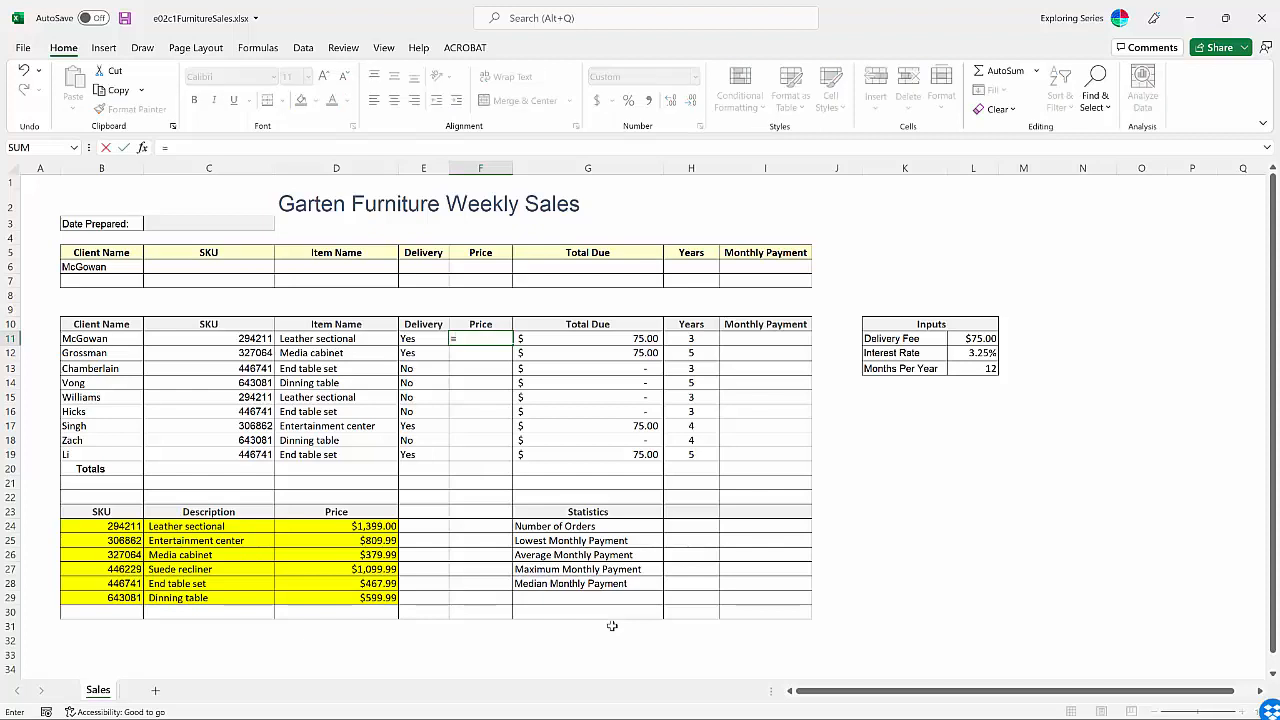
{"action": "type", "text": "xlo"}
{"action": "key", "text": "Tab"}
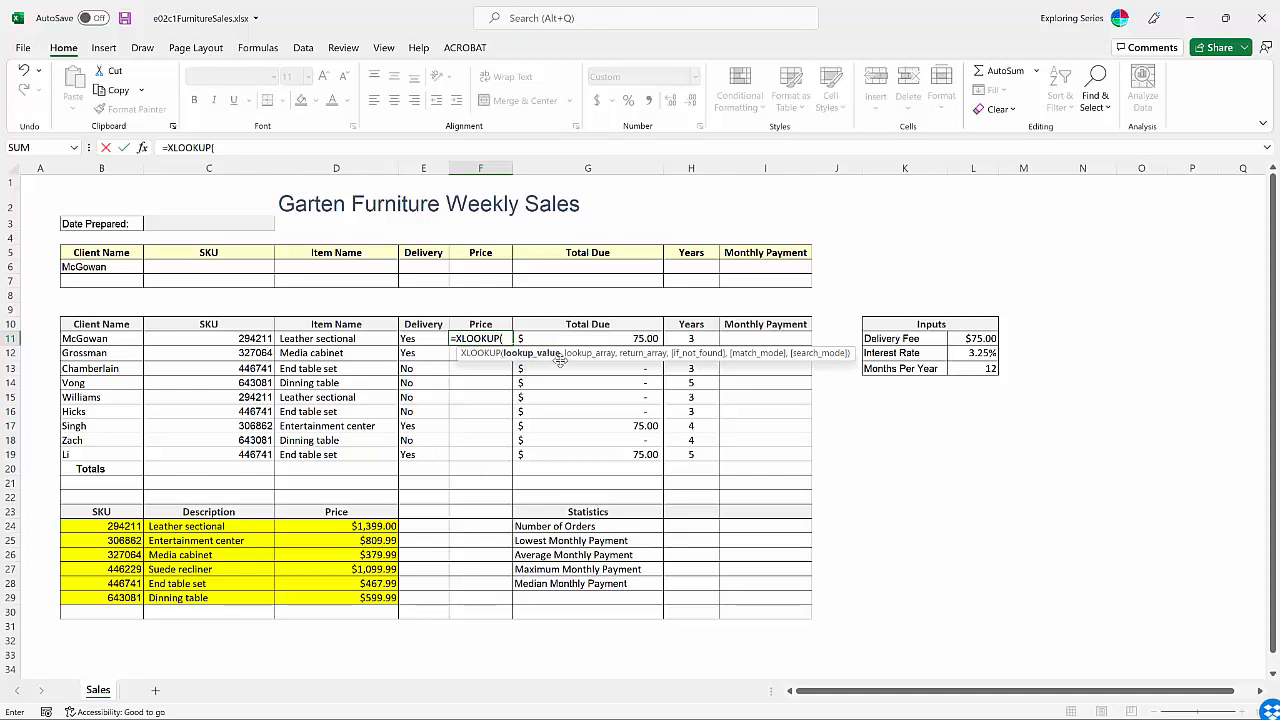
{"action": "left_click", "coordinate": [258, 336]}
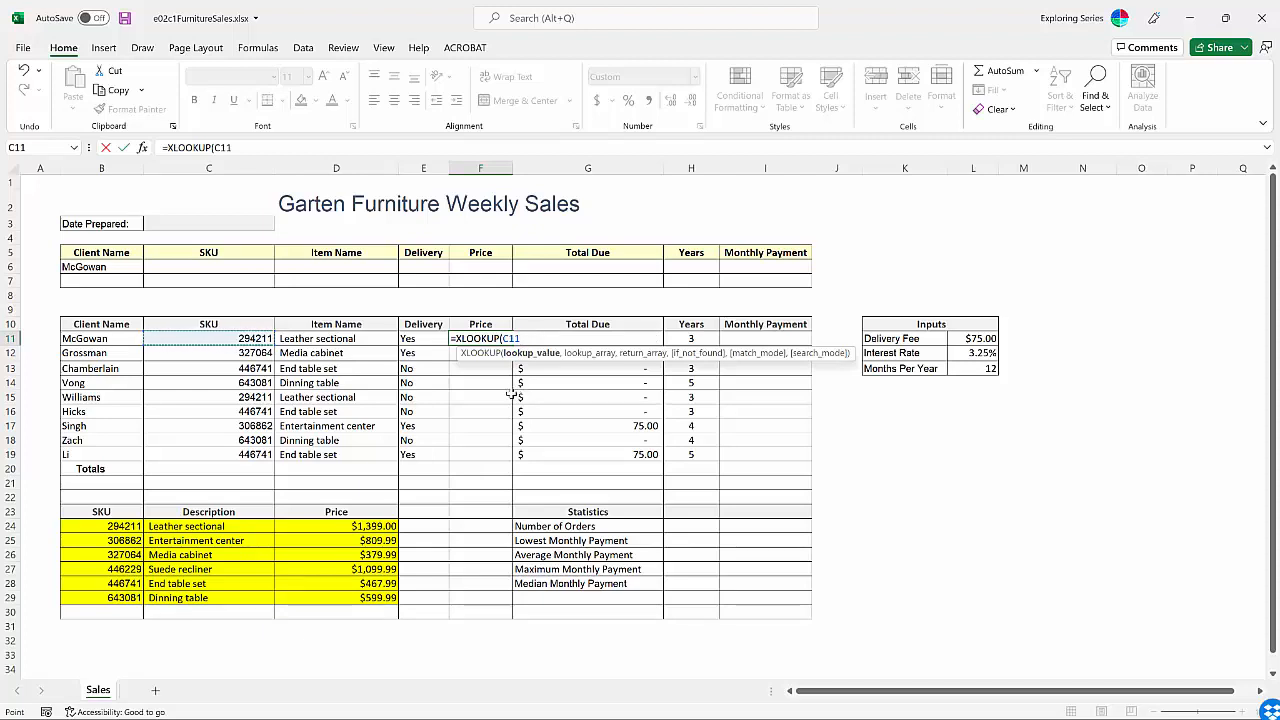
{"action": "type", "text": ","}
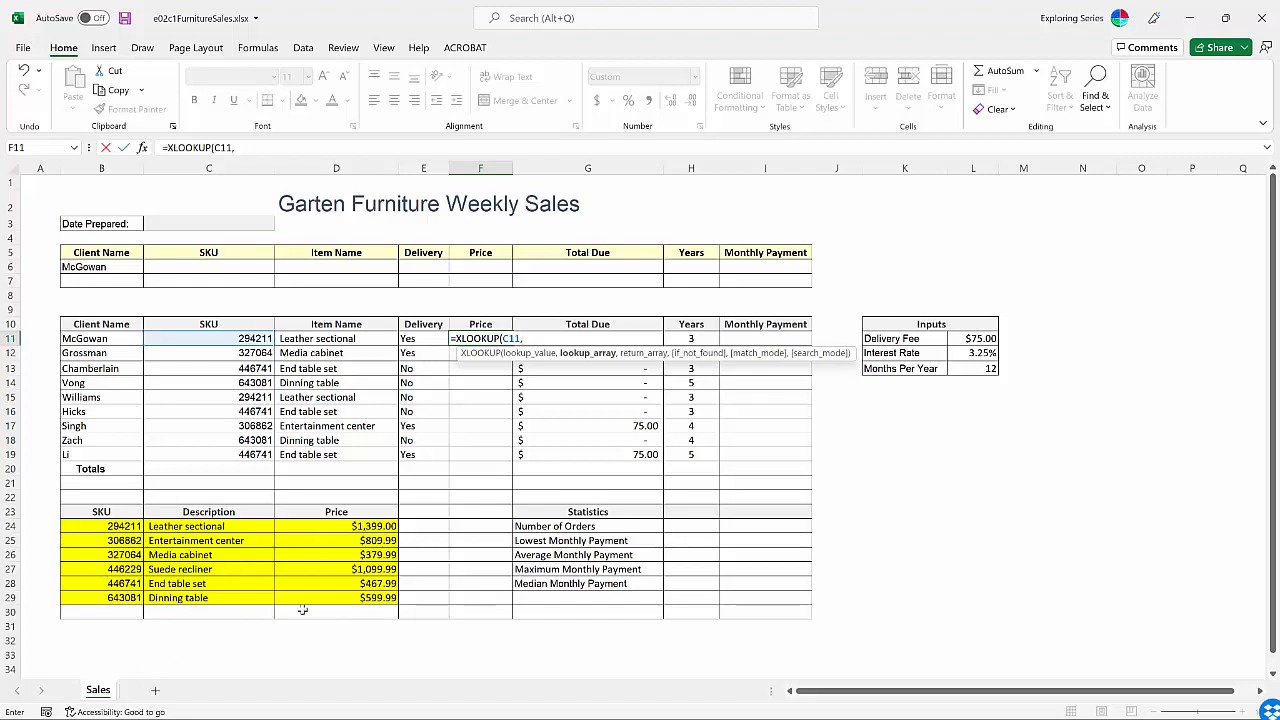
{"action": "left_click_drag", "start_coordinate": [100, 528], "coordinate": [1045, 538]}
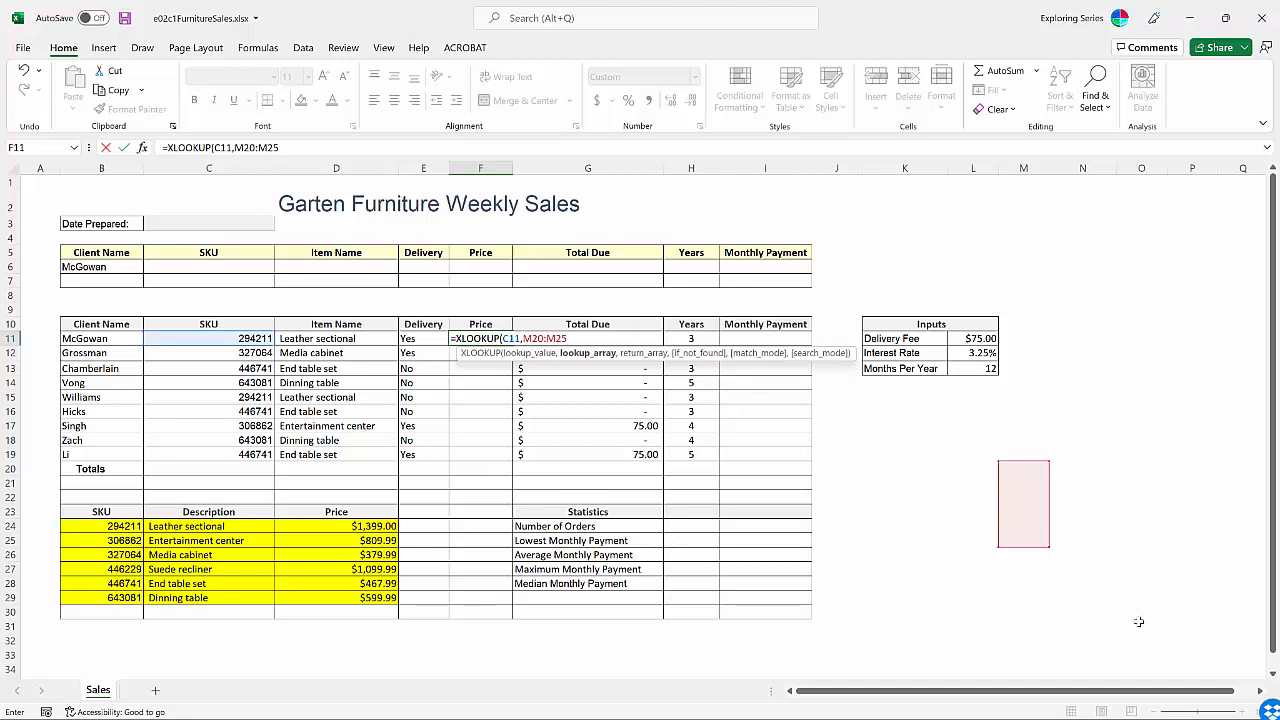
{"action": "key", "text": "Escape"}
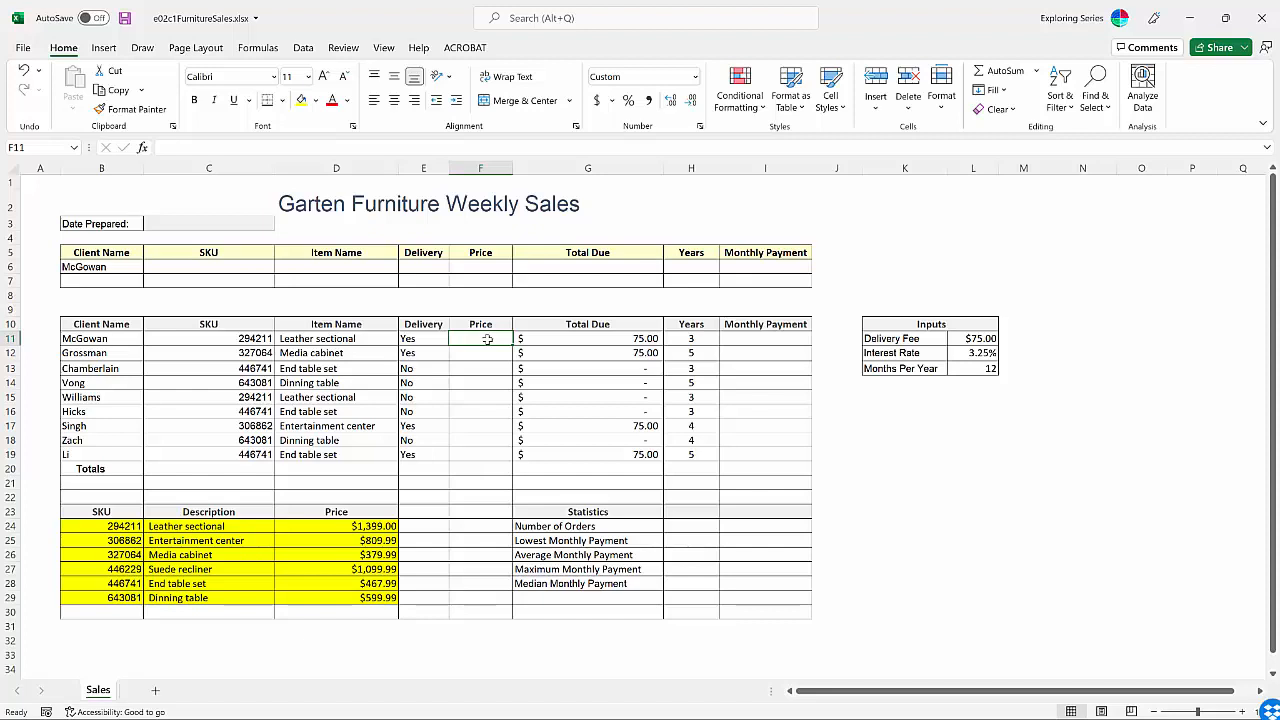
Step: Begin an XLOOKUP formula in F11 with C11 as the lookup value and the absolute range $B$24:$B$29 as the lookup array
{"action": "type", "text": "=xll"}
{"action": "key", "text": "Return"}
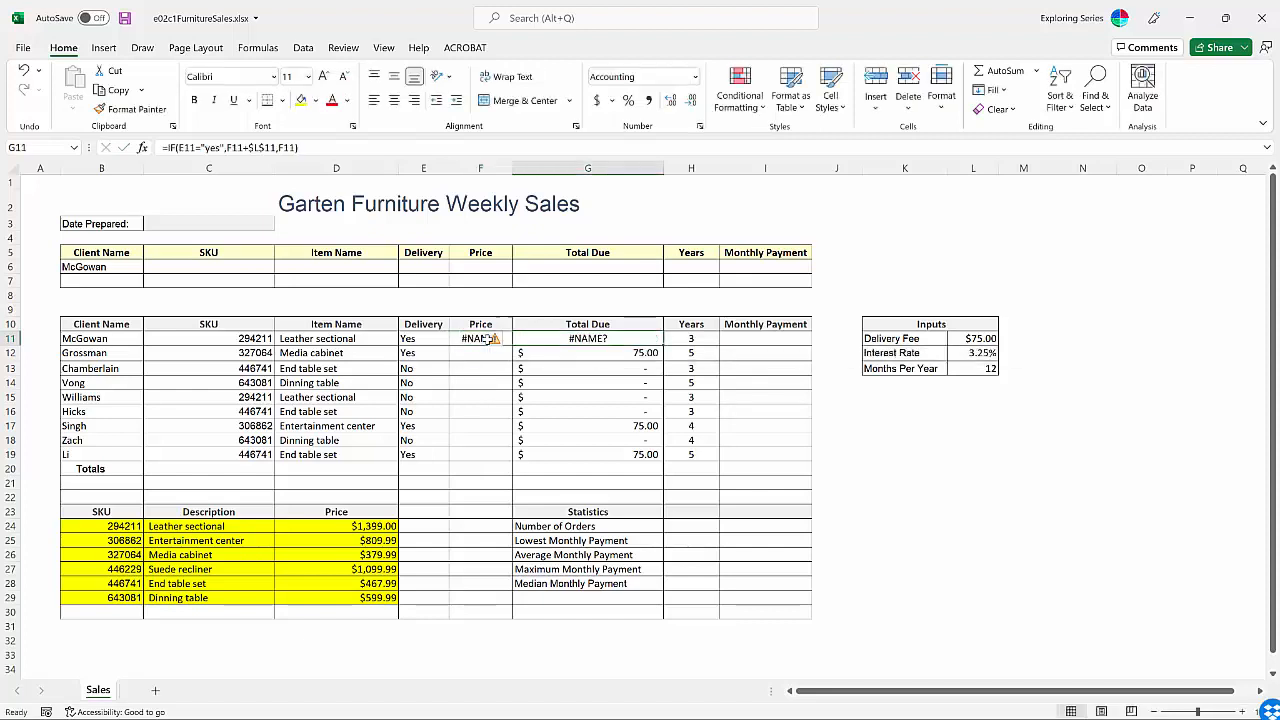
{"action": "double_click", "coordinate": [489, 339]}
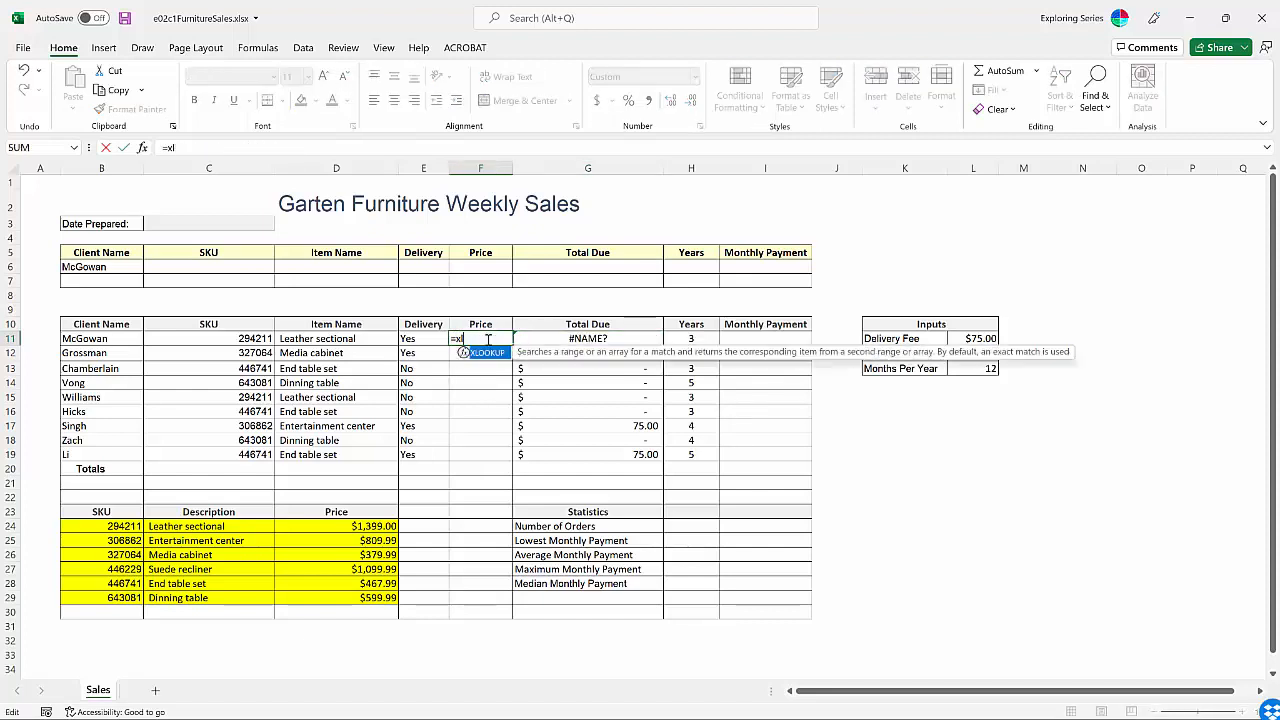
{"action": "key", "text": "Tab"}
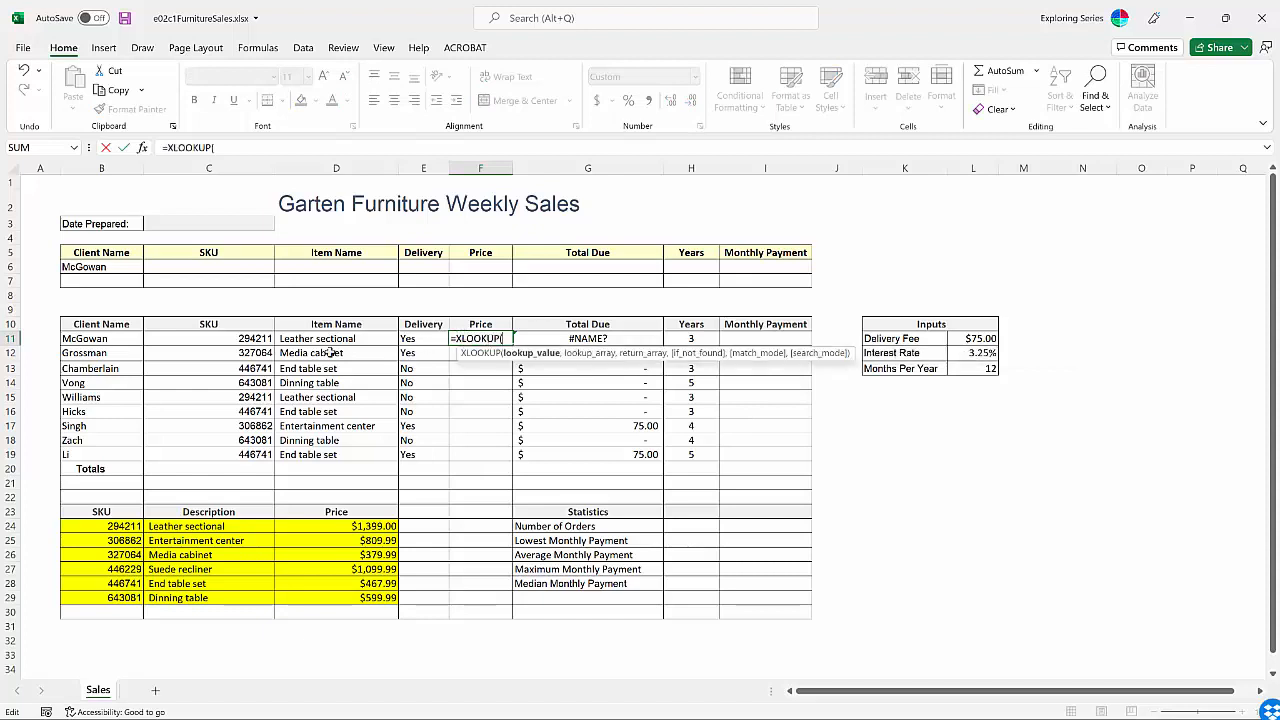
{"action": "left_click", "coordinate": [252, 340]}
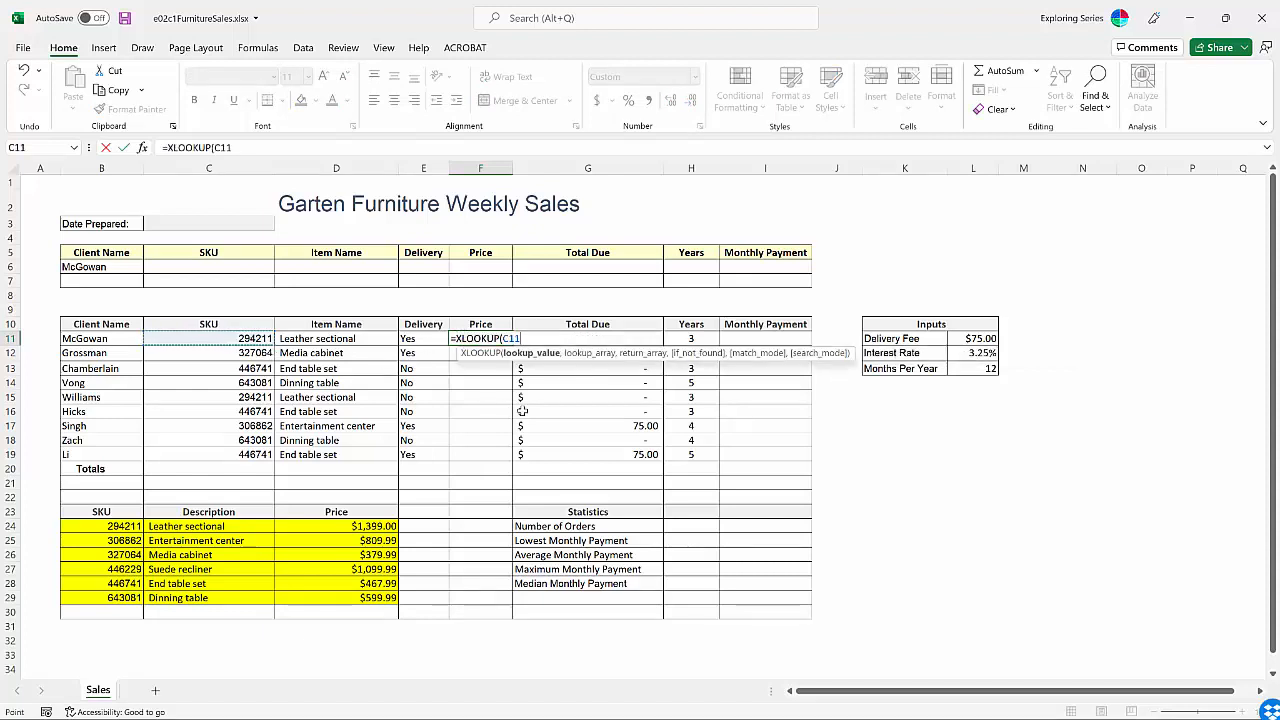
{"action": "type", "text": ","}
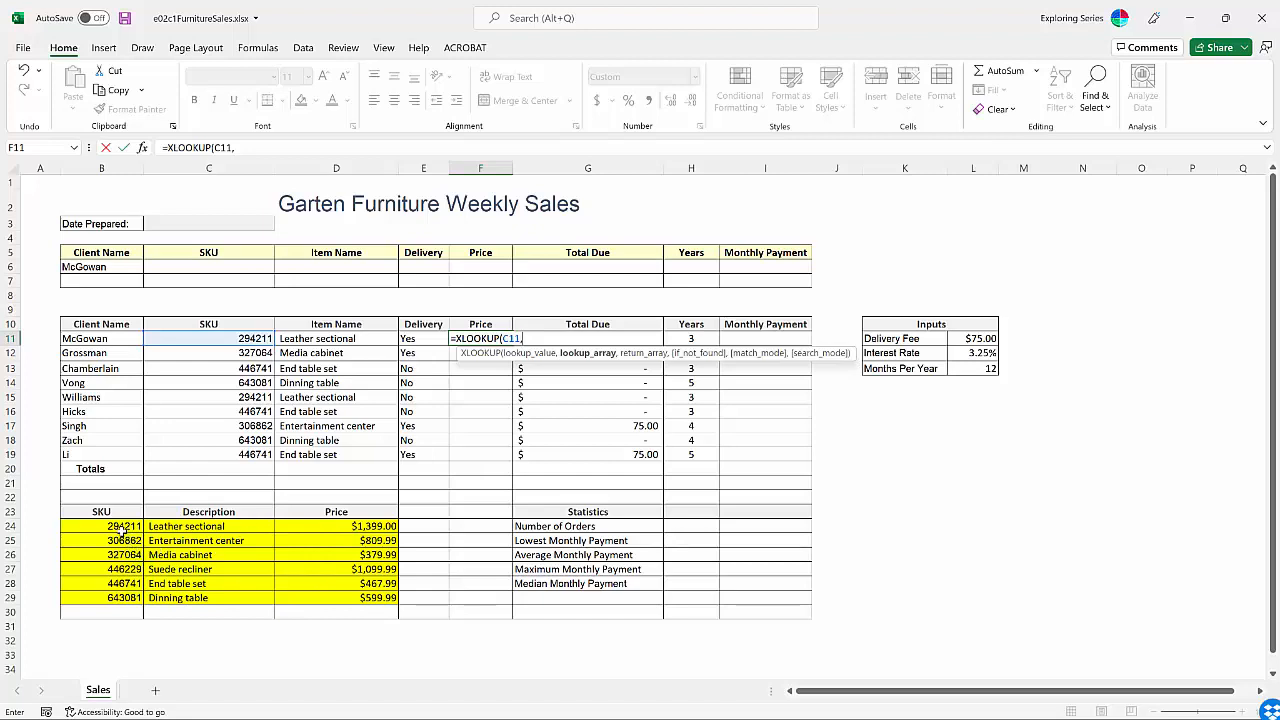
{"action": "left_click_drag", "start_coordinate": [118, 527], "coordinate": [185, 605]}
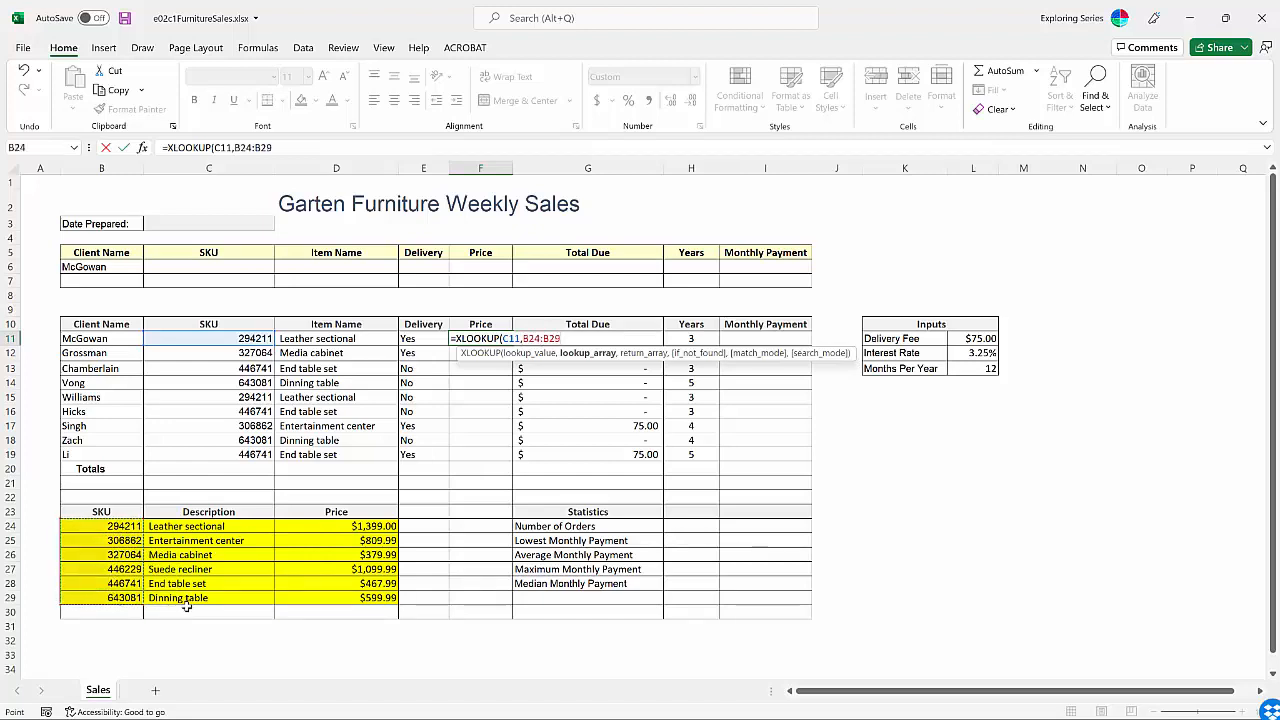
{"action": "key", "text": "F4"}
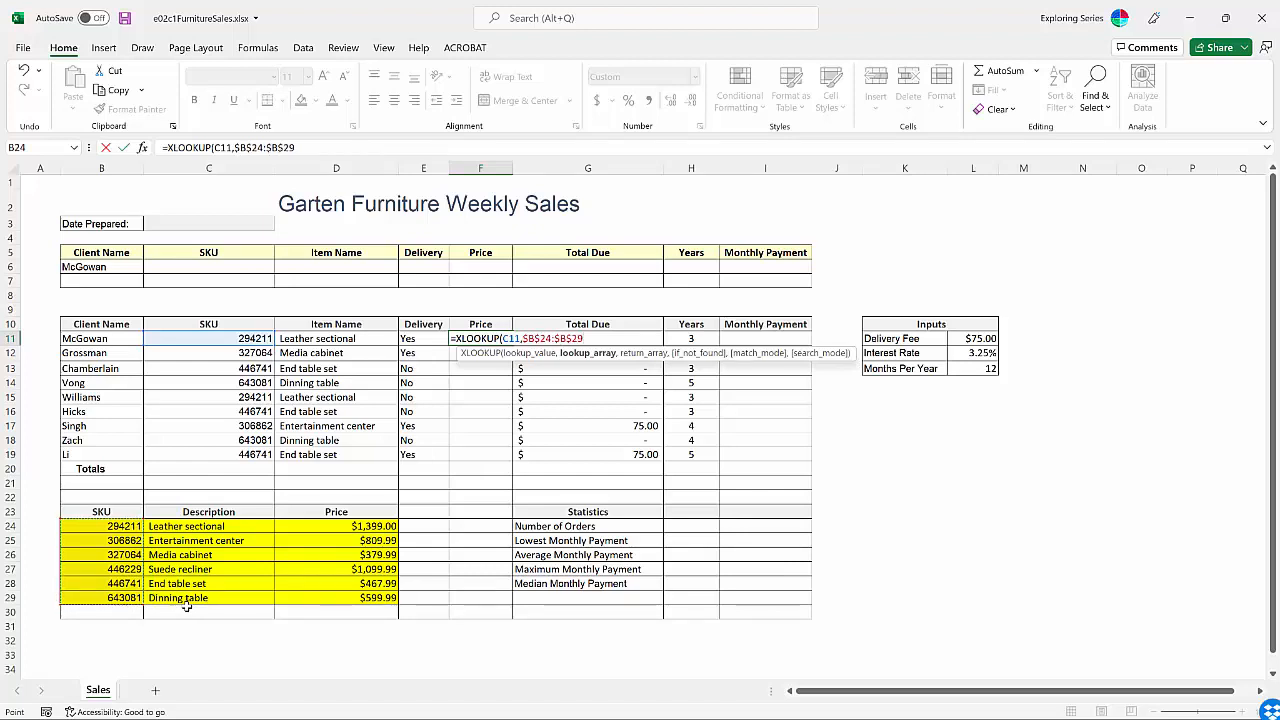
{"action": "type", "text": ","}
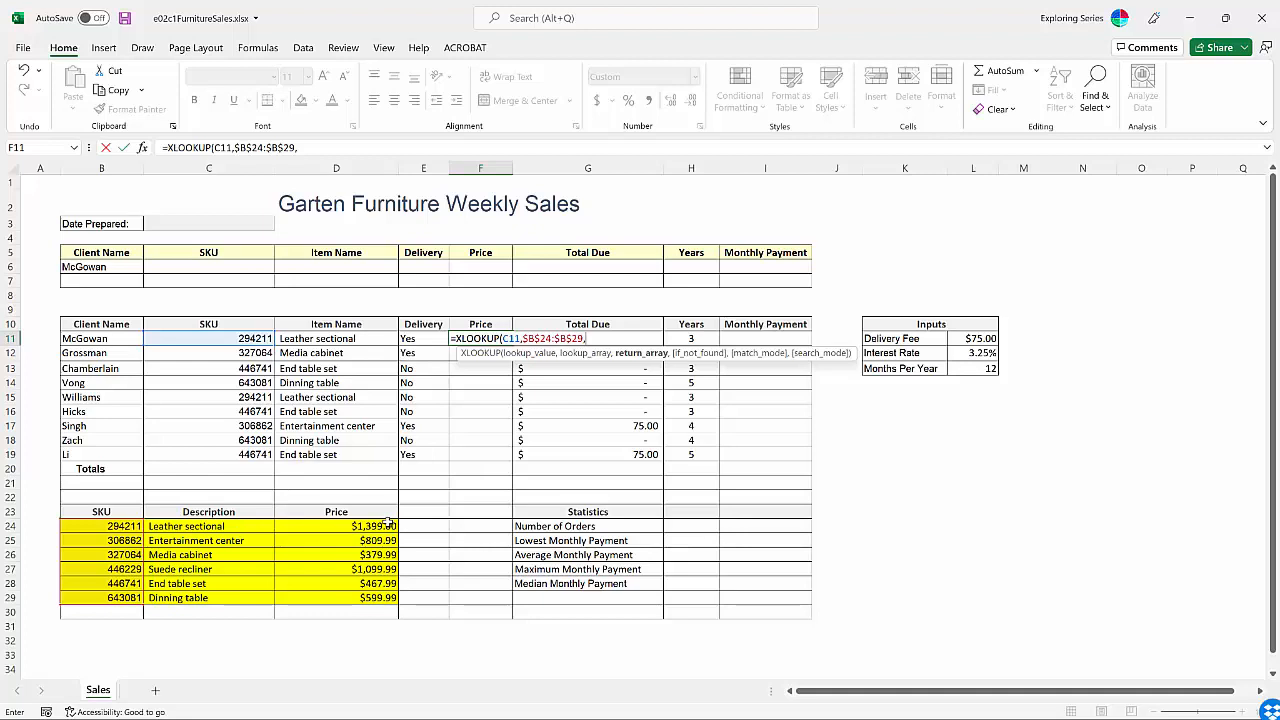
Step: Add the absolute return array $D$24:$D$29 and the if-not-found text "Item not found" to the F11 XLOOKUP formula
{"action": "left_click_drag", "start_coordinate": [388, 524], "coordinate": [400, 596]}
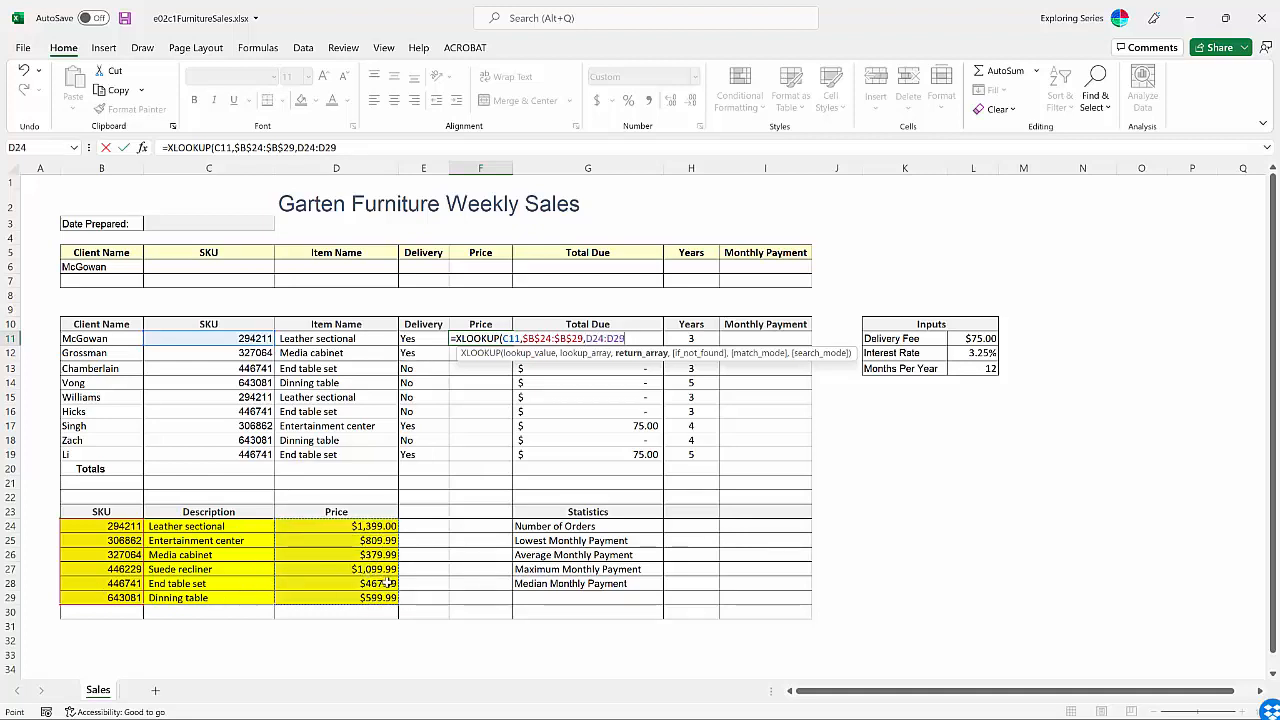
{"action": "key", "text": "F4"}
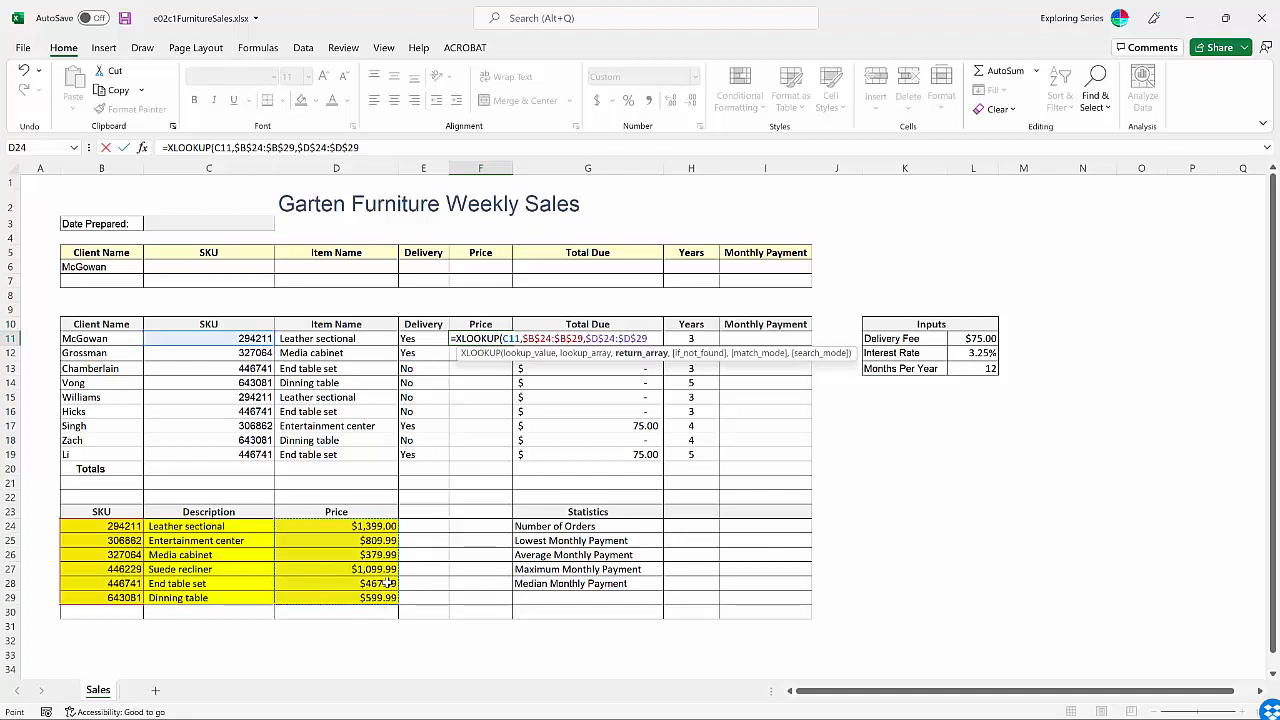
{"action": "type", "text": ","}
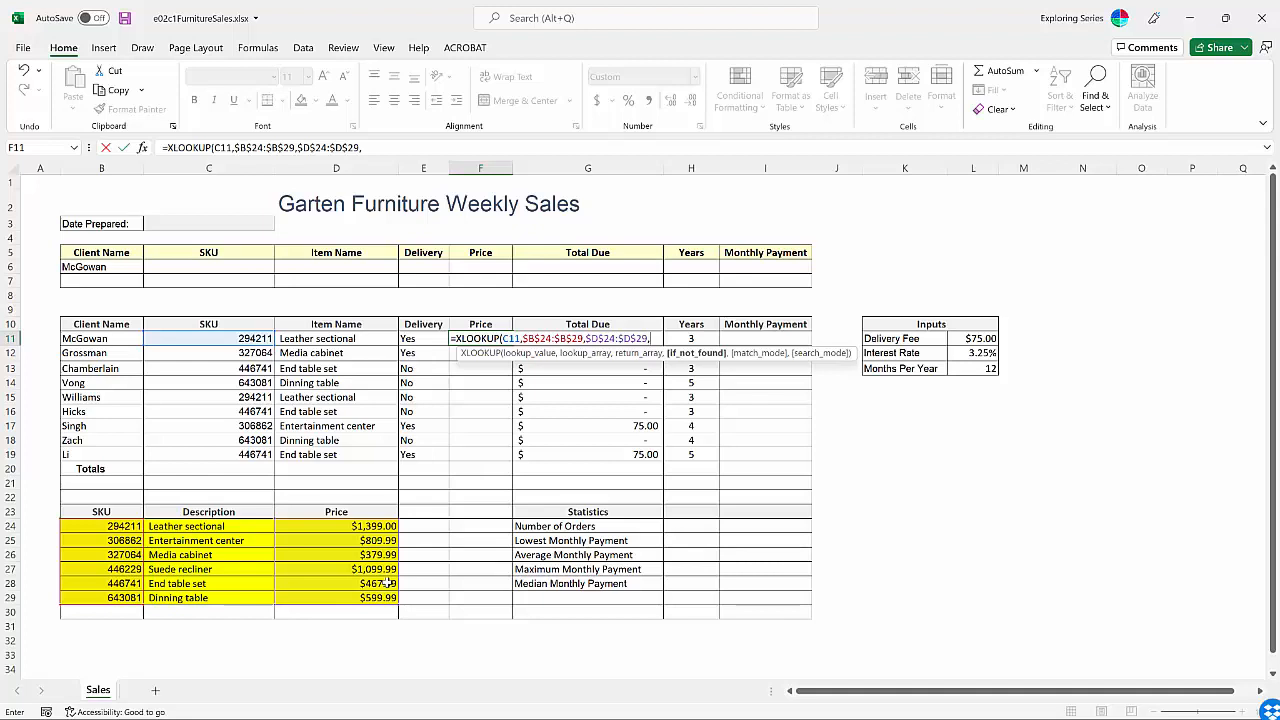
{"action": "type", "text": "Item not found\","}
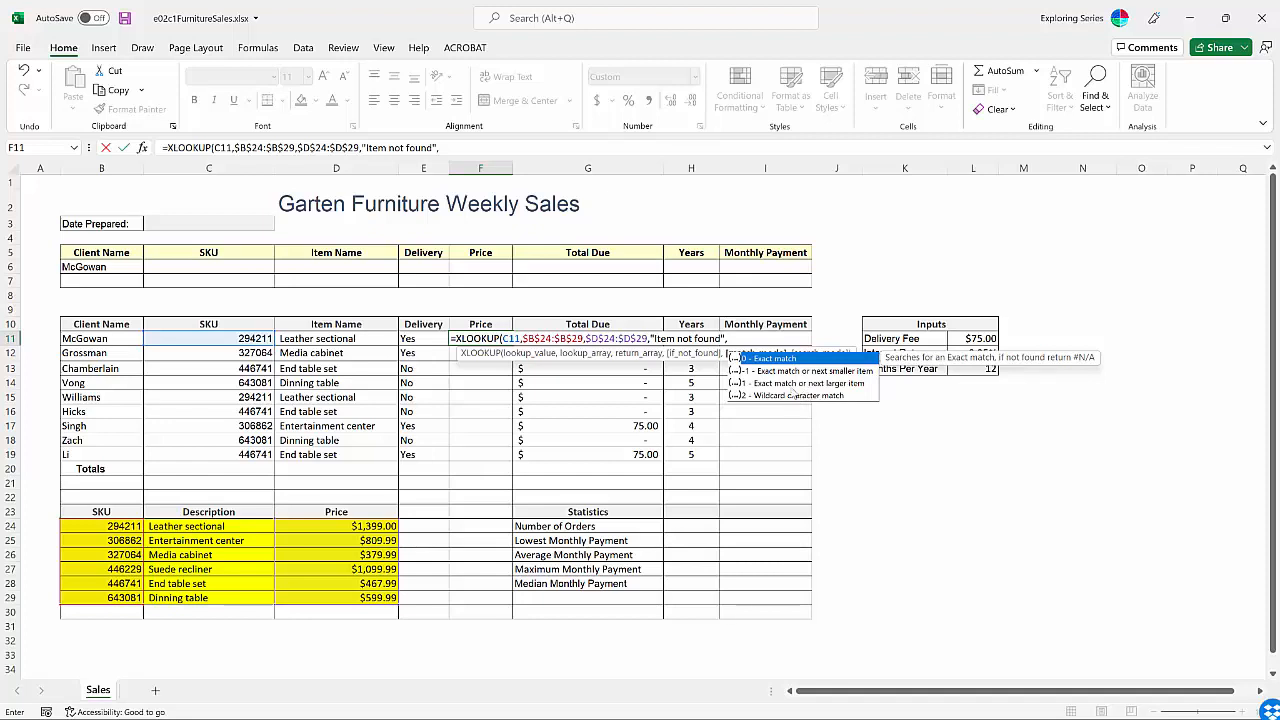
Step: Complete the F11 XLOOKUP formula with match mode 0 for an exact match and search mode 1 for first-to-last
{"action": "double_click", "coordinate": [777, 358]}
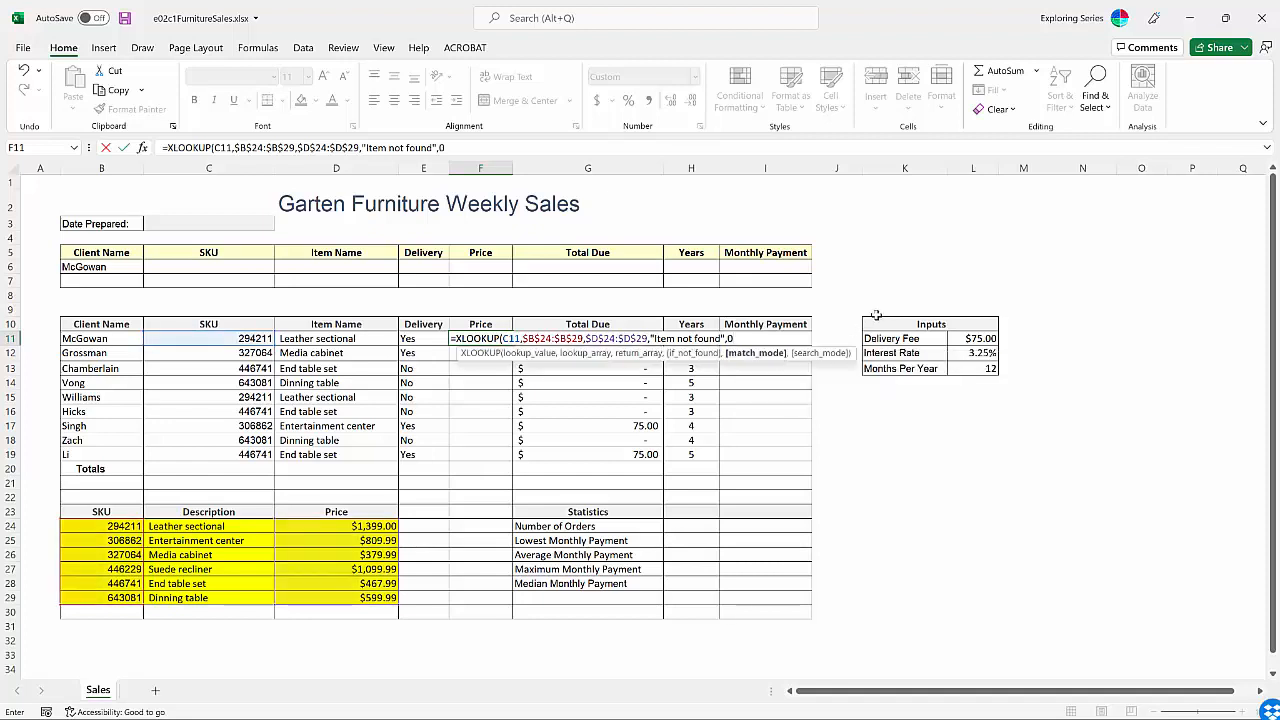
{"action": "type", "text": ","}
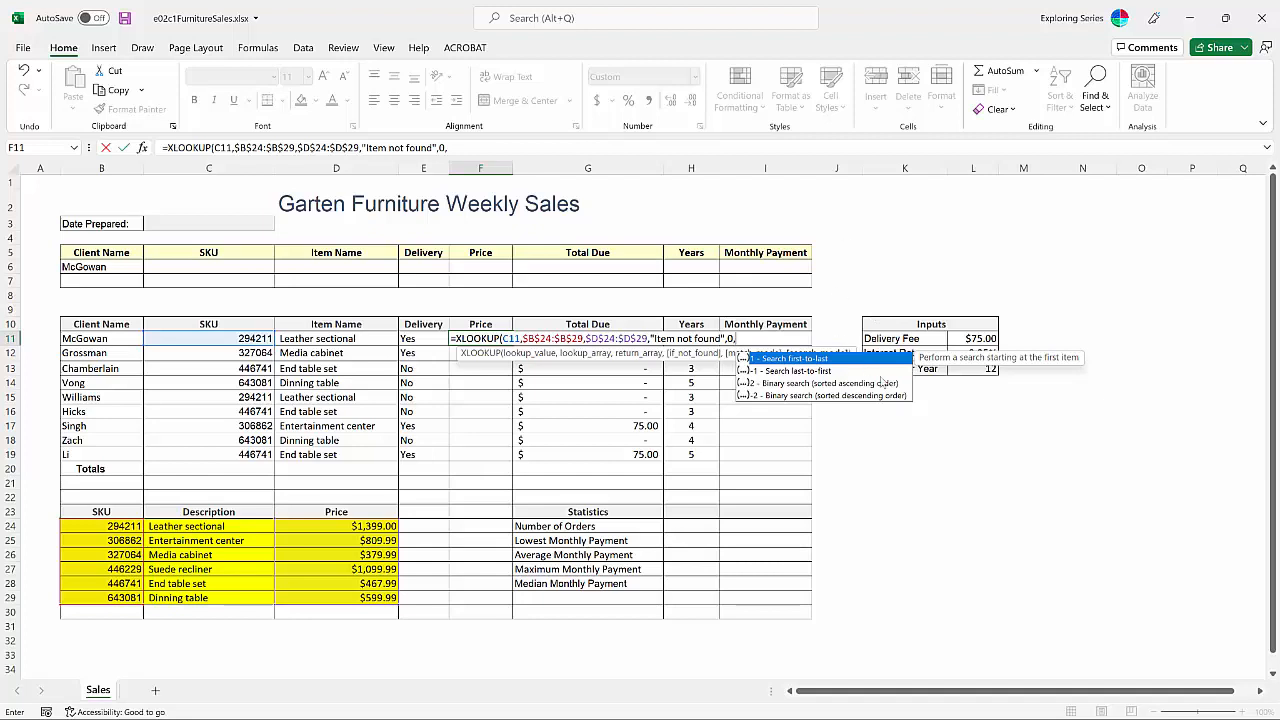
{"action": "double_click", "coordinate": [832, 359]}
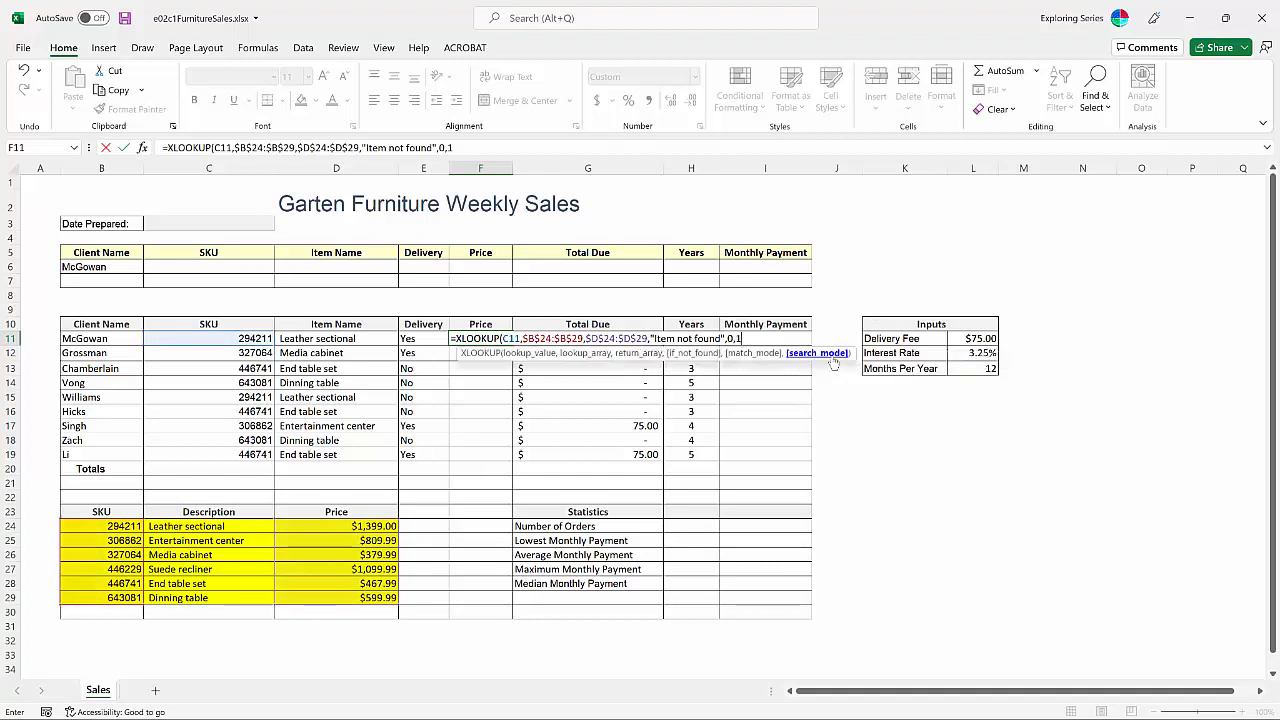
{"action": "type", "text": ")"}
{"action": "key", "text": "Return"}
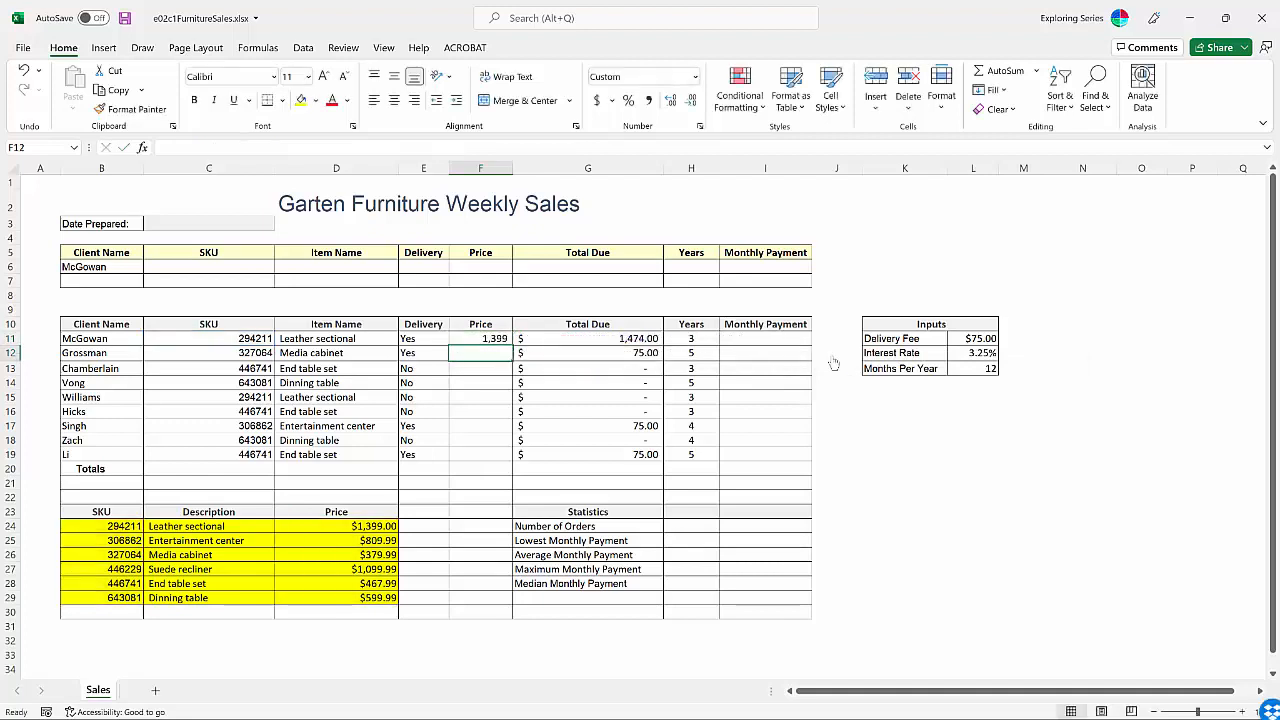
Step: Check the XLOOKUP formula in F11 and fill it down the Price column through F19
{"action": "left_click", "coordinate": [479, 340]}
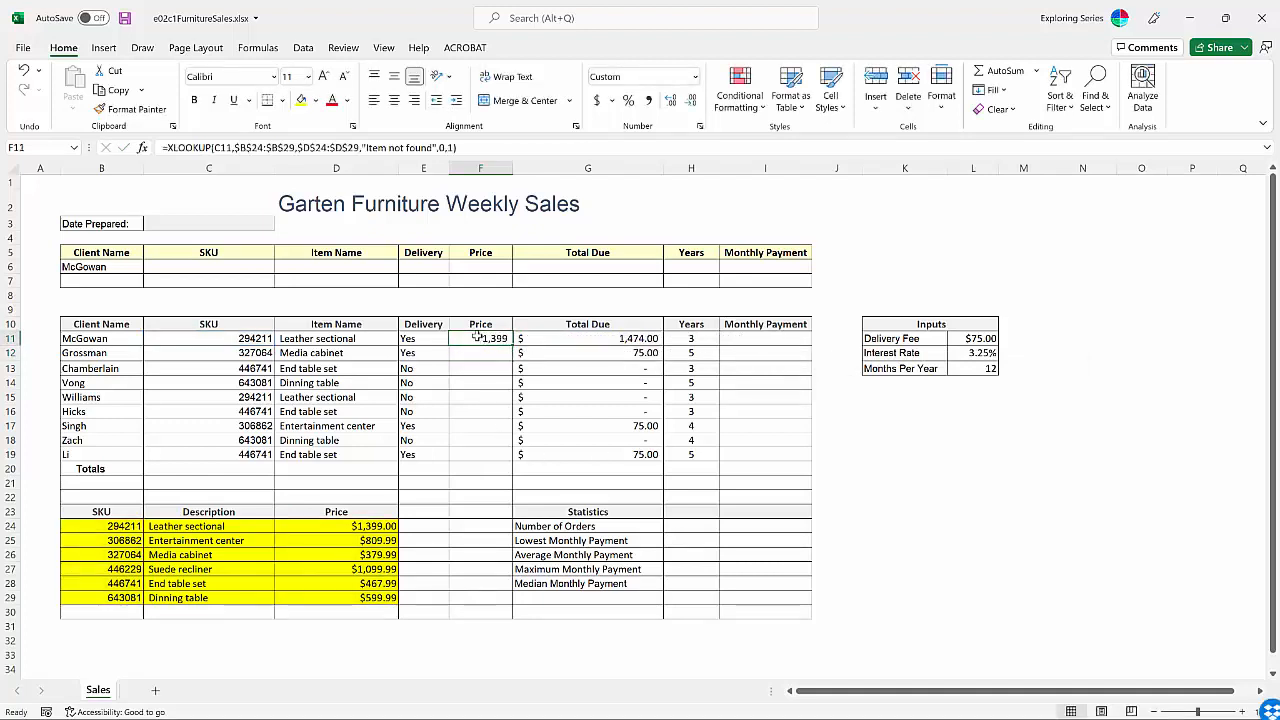
{"action": "double_click", "coordinate": [478, 338]}
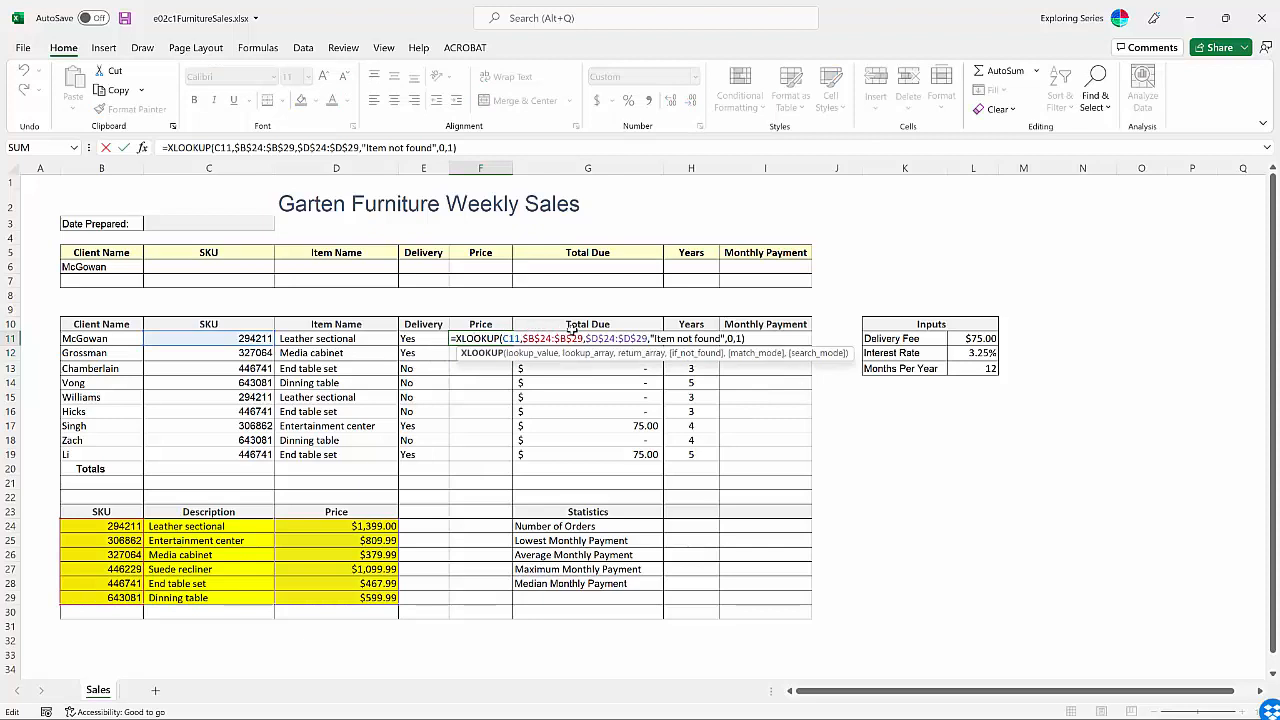
{"action": "key", "text": "Escape"}
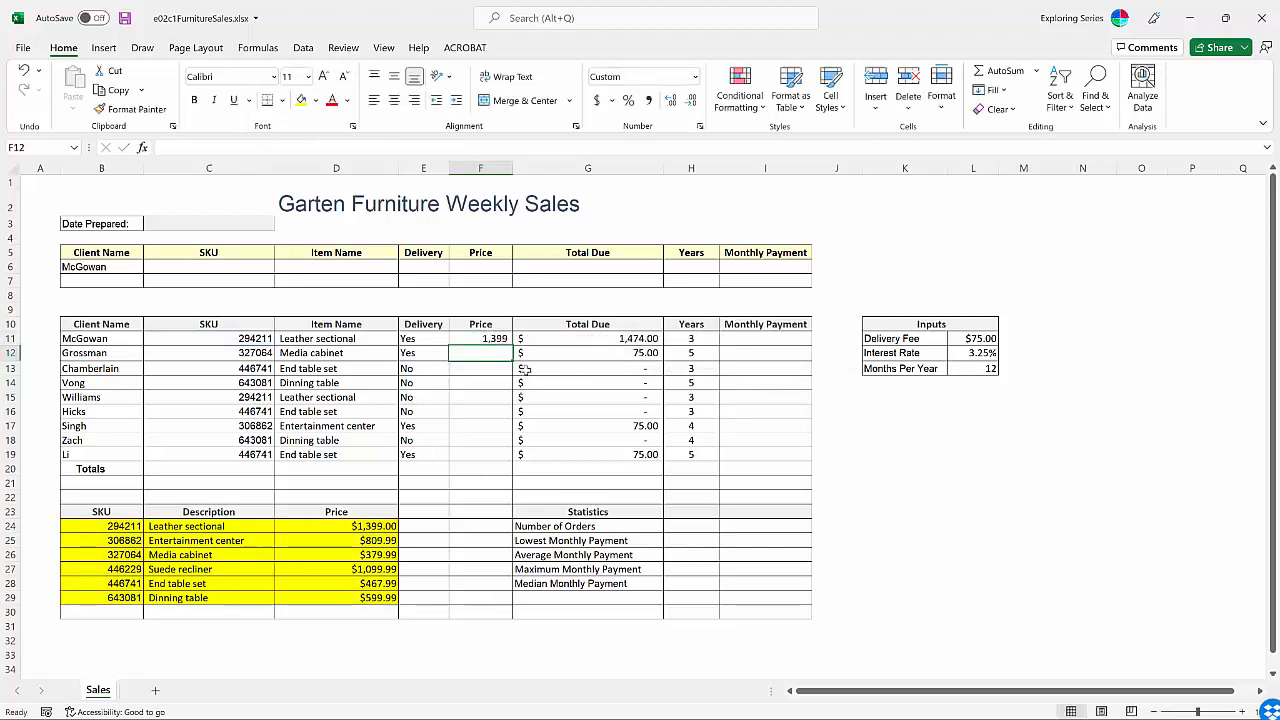
{"action": "left_click_drag", "start_coordinate": [511, 345], "coordinate": [513, 462]}
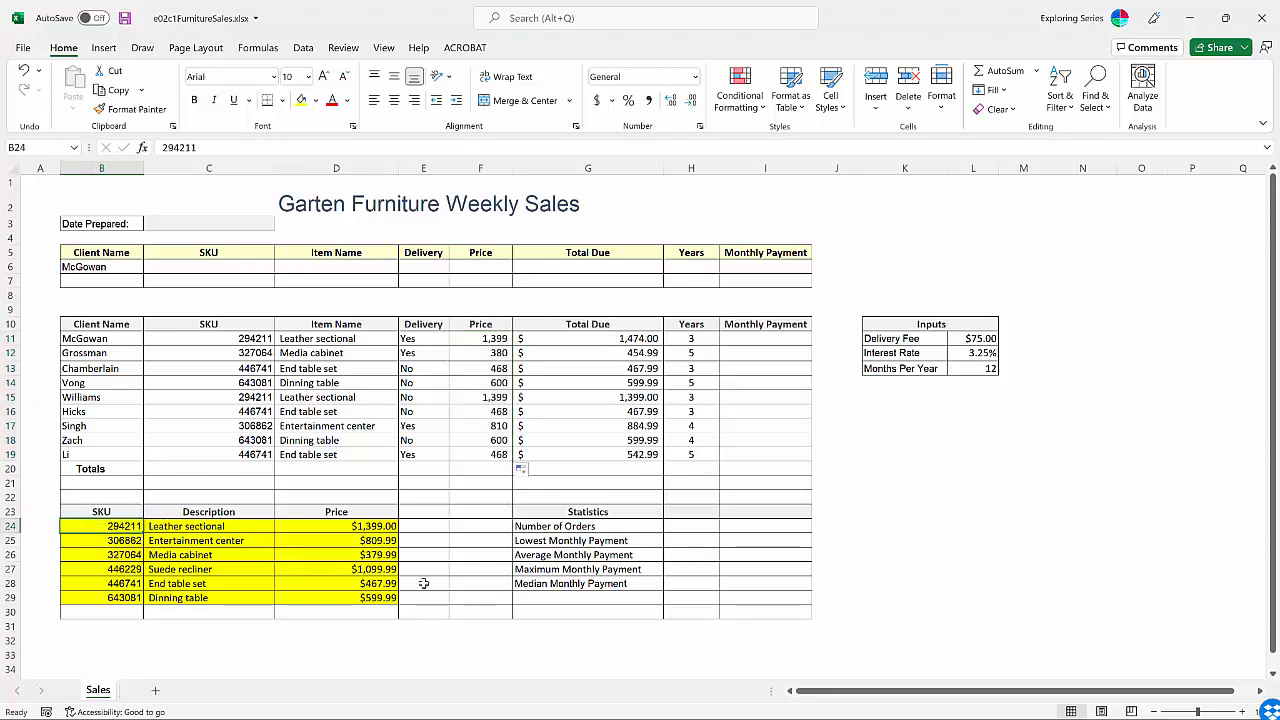
Step: Test the lookup formulas by clearing the first SKU in B24, and undo the deletion
{"action": "key", "text": "Delete"}
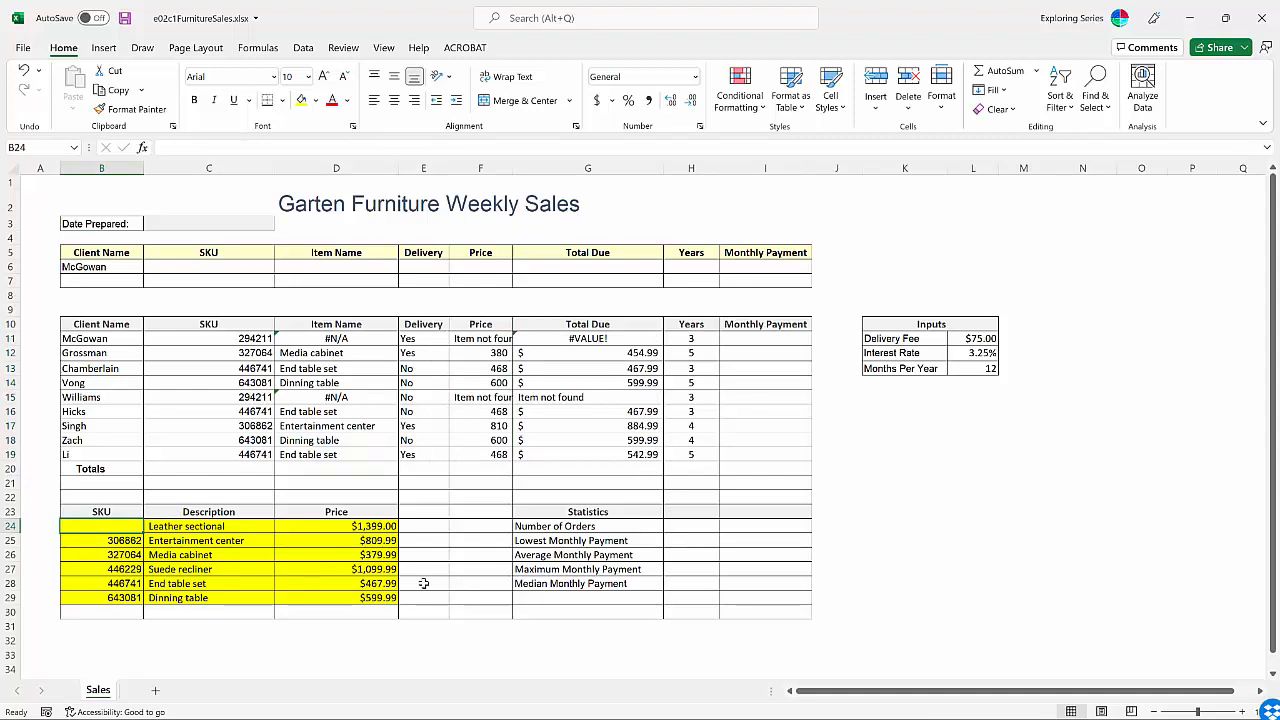
{"action": "key", "text": "ctrl+z"}
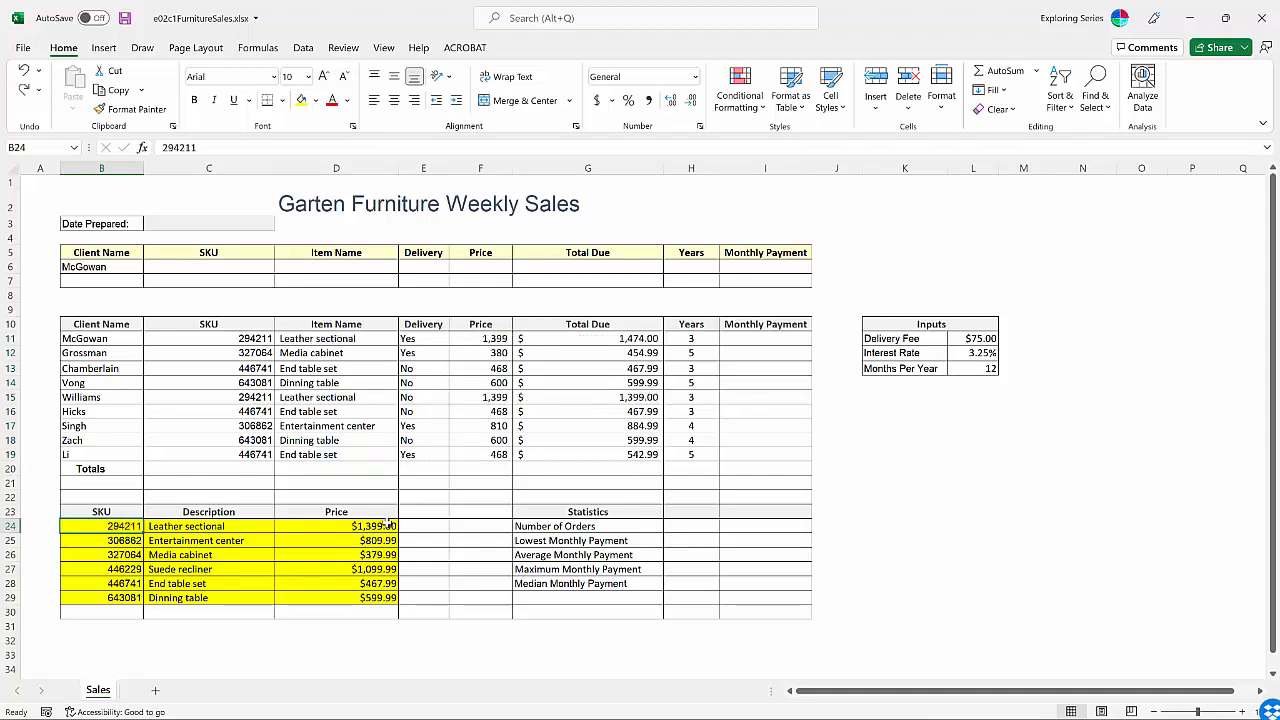
Step: Inspect the Total Due formula in G11 with and without the SKU in B24, and undo the SKU's deletion
{"action": "left_click", "coordinate": [598, 338]}
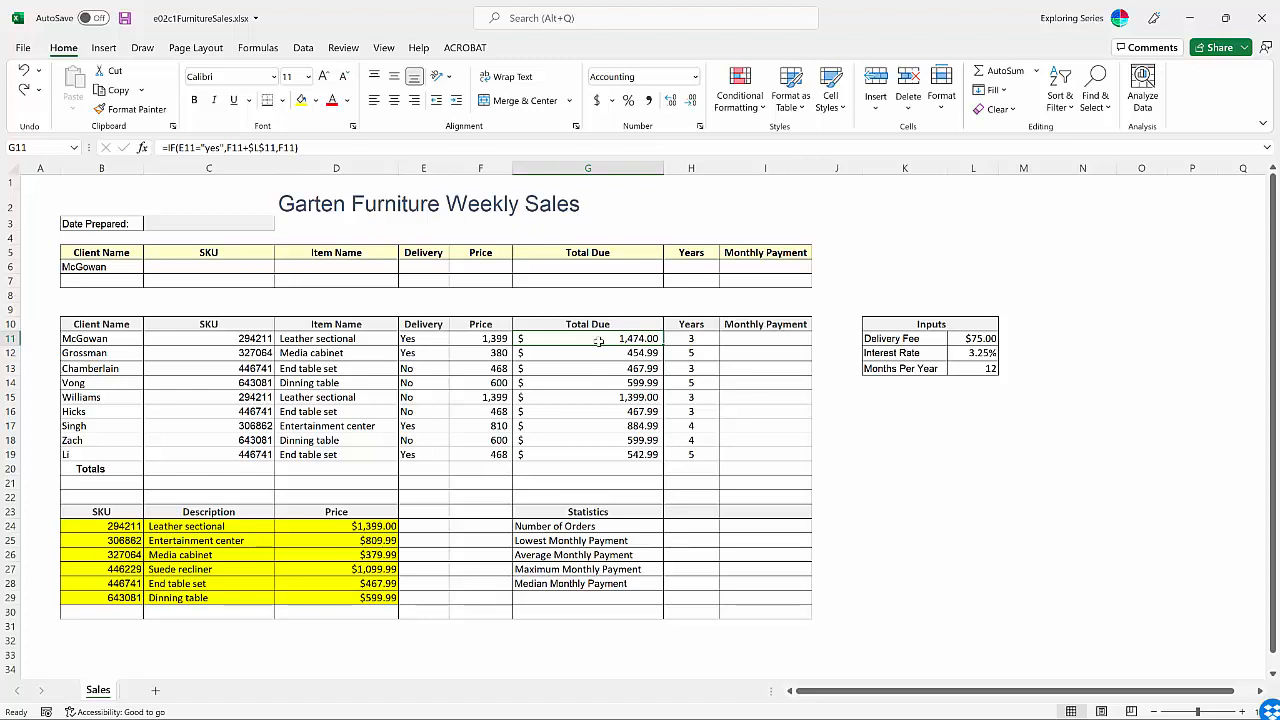
{"action": "double_click", "coordinate": [597, 340]}
{"action": "key", "text": "Escape"}
{"action": "left_click", "coordinate": [125, 527]}
{"action": "key", "text": "Delete"}
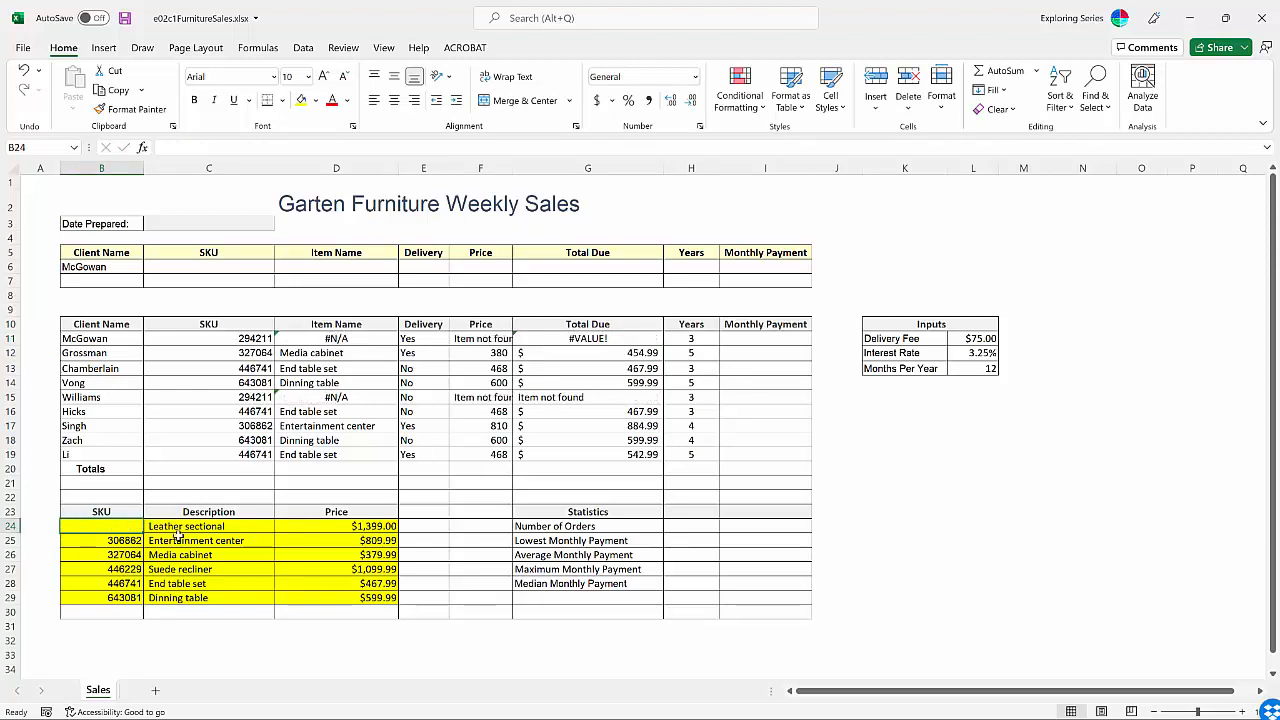
{"action": "left_click", "coordinate": [611, 338]}
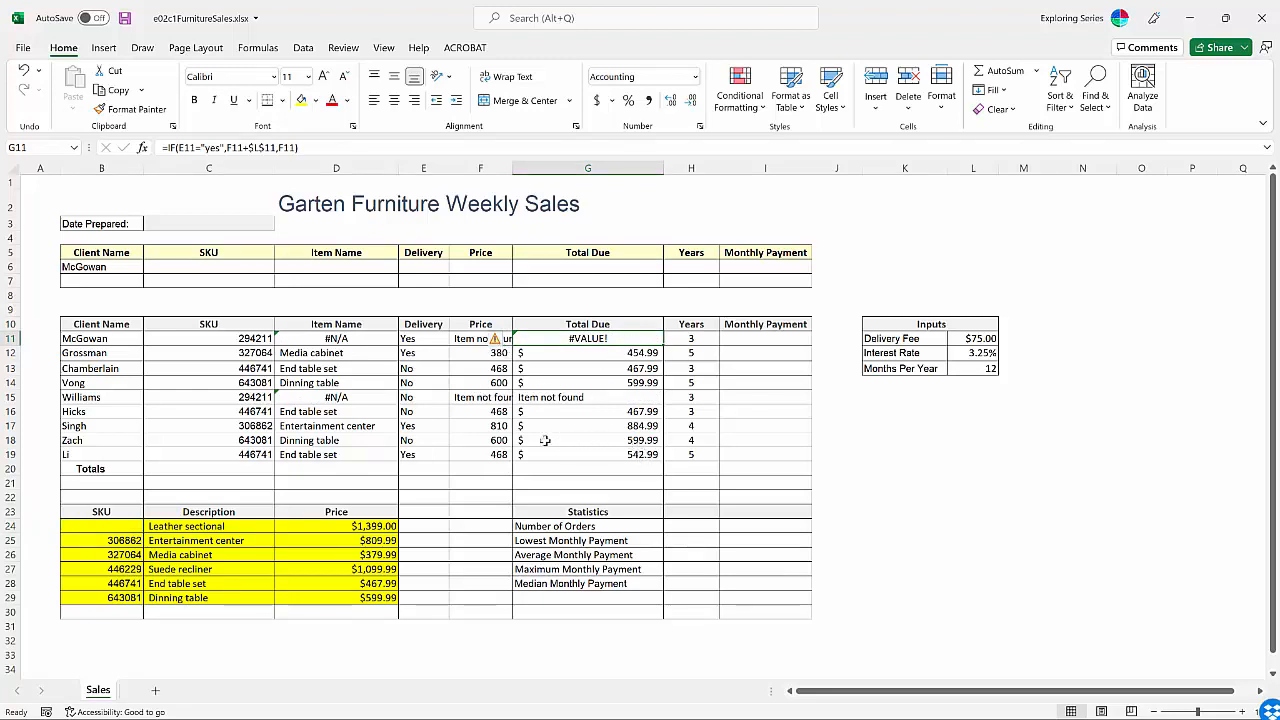
{"action": "key", "text": "ctrl+z"}
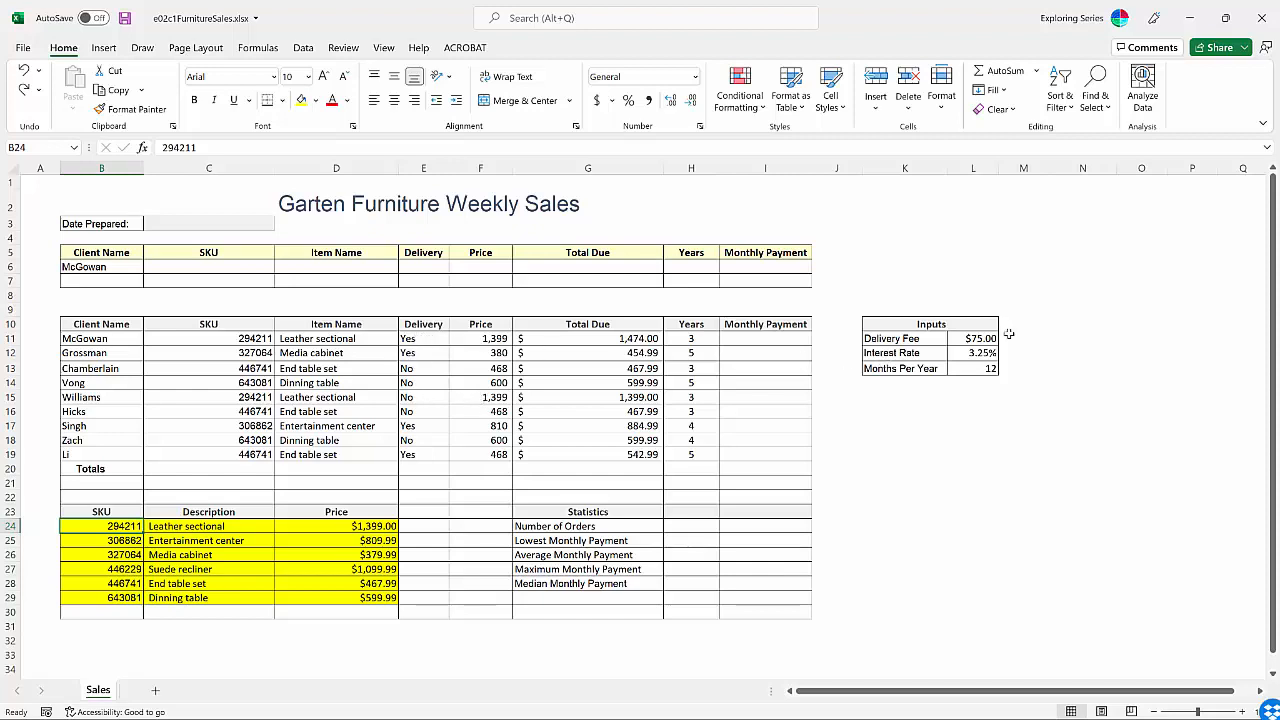
Step: Examine the cell references in the G11 IF formula, and try clearing B24 once more before undoing it
{"action": "double_click", "coordinate": [651, 340]}
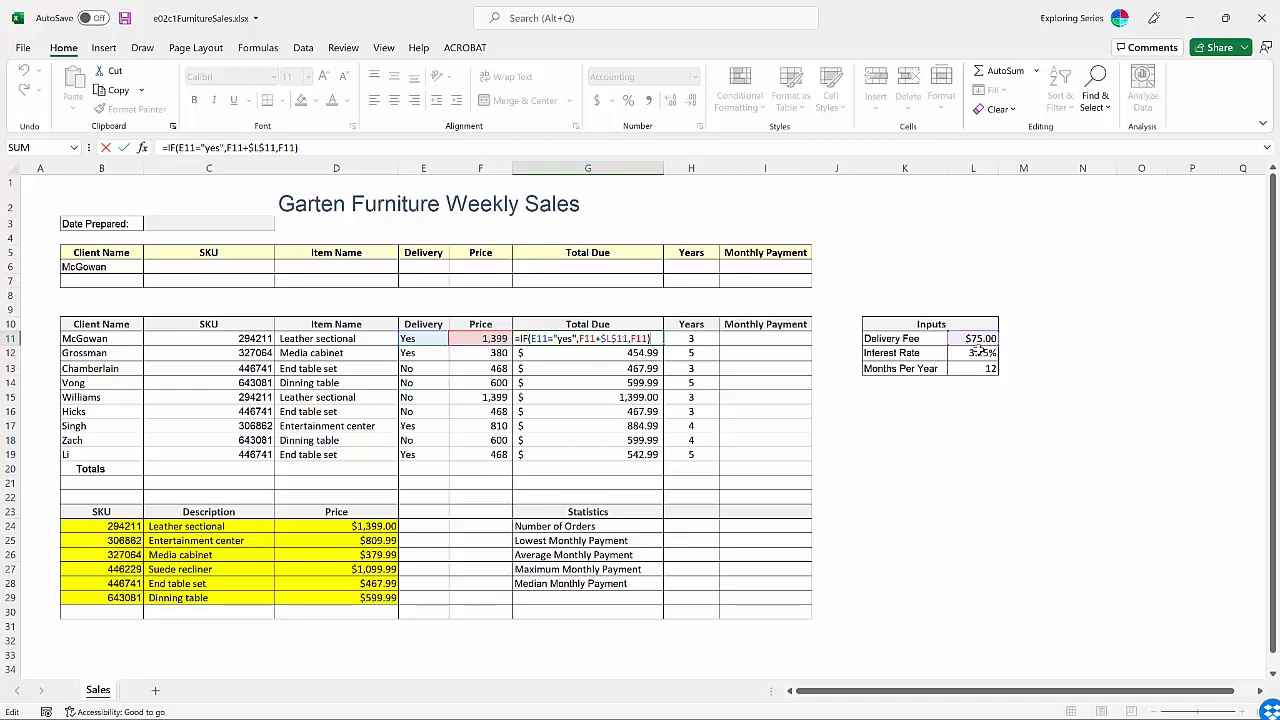
{"action": "key", "text": "Return"}
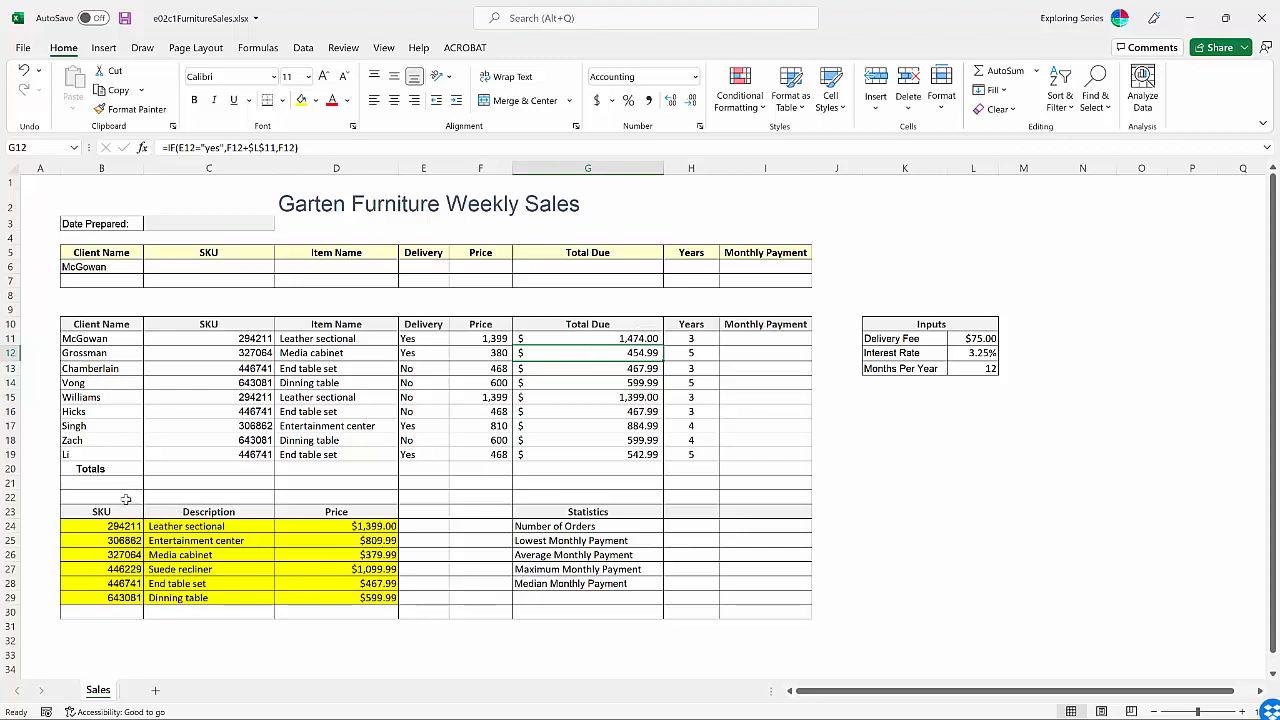
{"action": "left_click", "coordinate": [103, 527]}
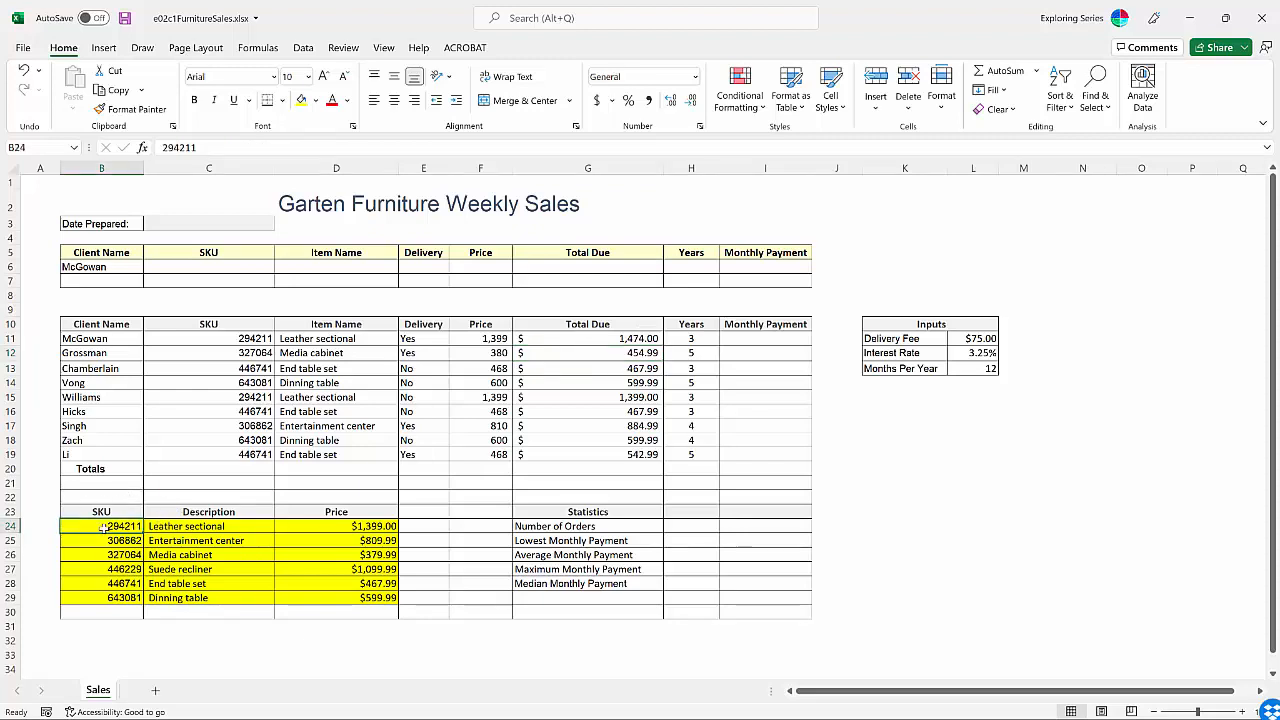
{"action": "key", "text": "Delete"}
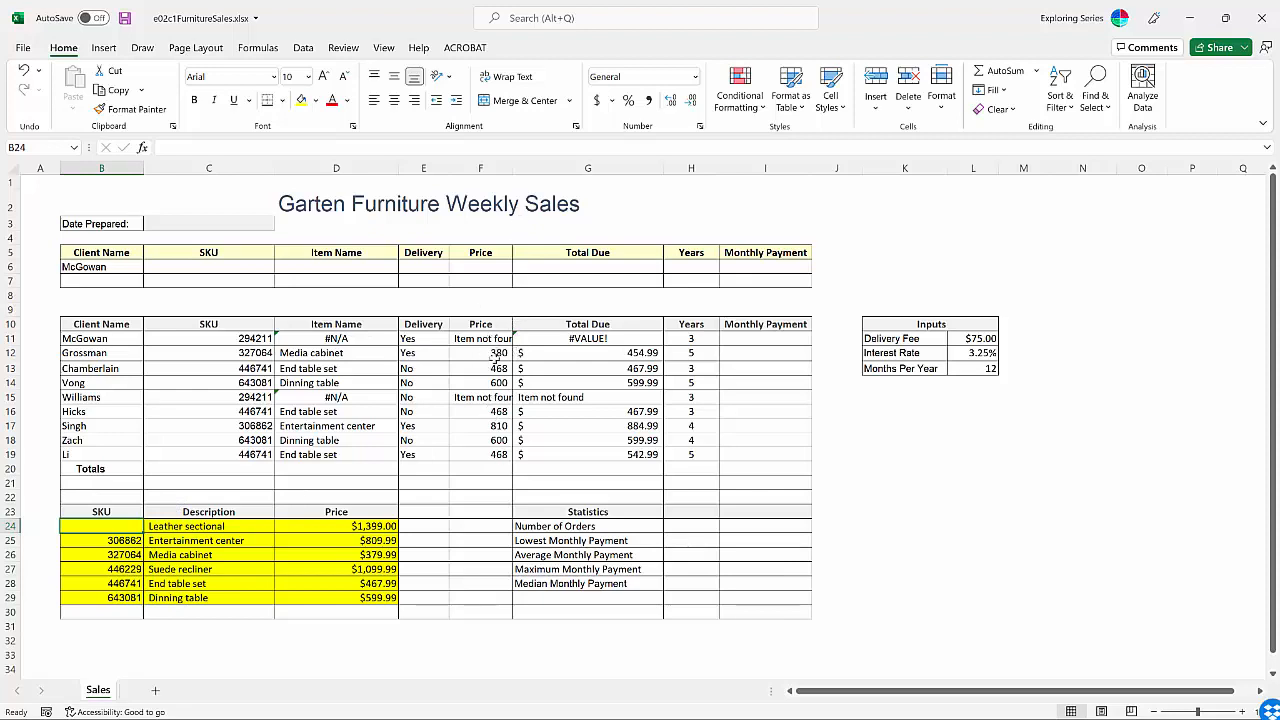
{"action": "key", "text": "ctrl+z"}
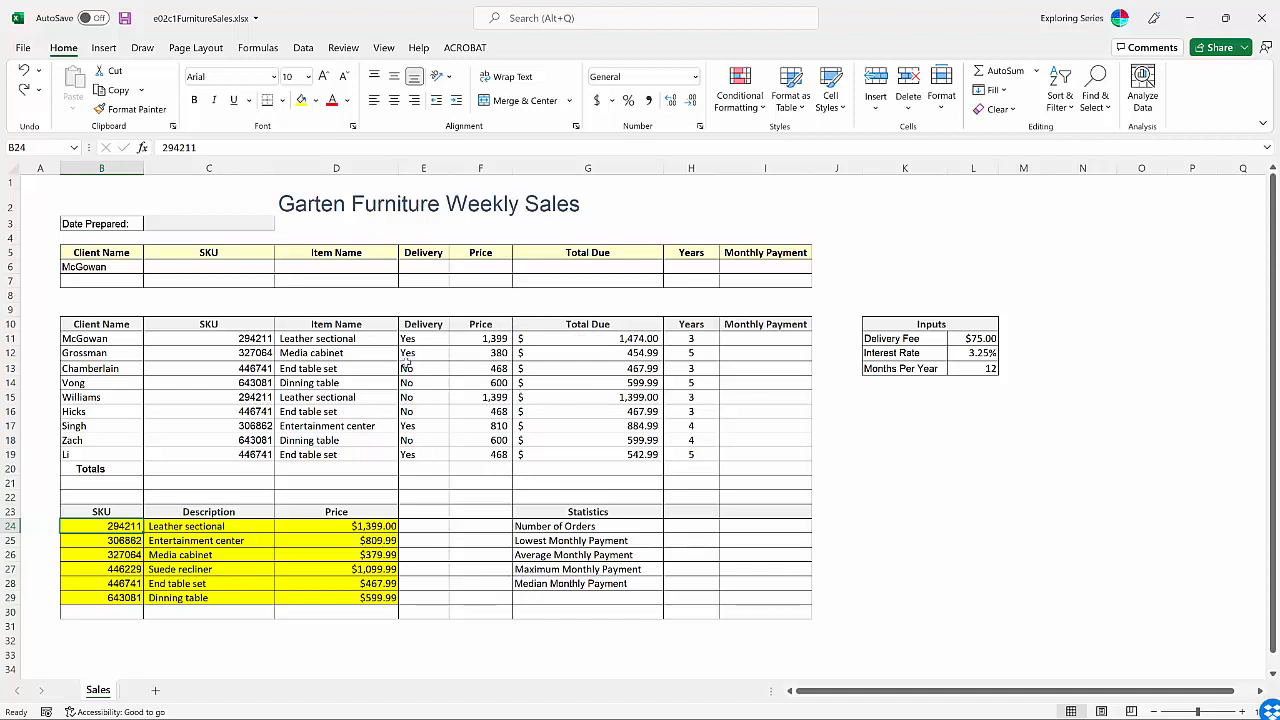
Step: Enter an XLOOKUP in C6 that finds B6 in B11:B19 and returns the matching row from C11:G19
{"action": "left_click", "coordinate": [210, 266]}
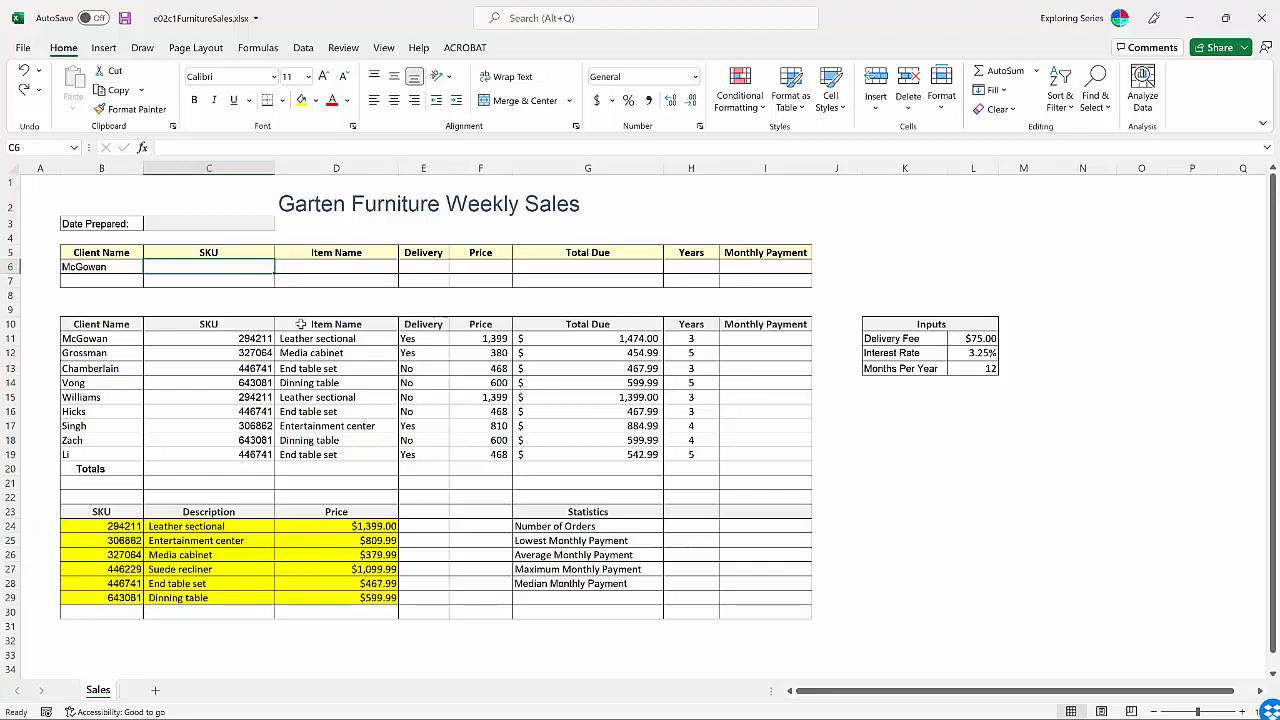
{"action": "type", "text": "=xloo"}
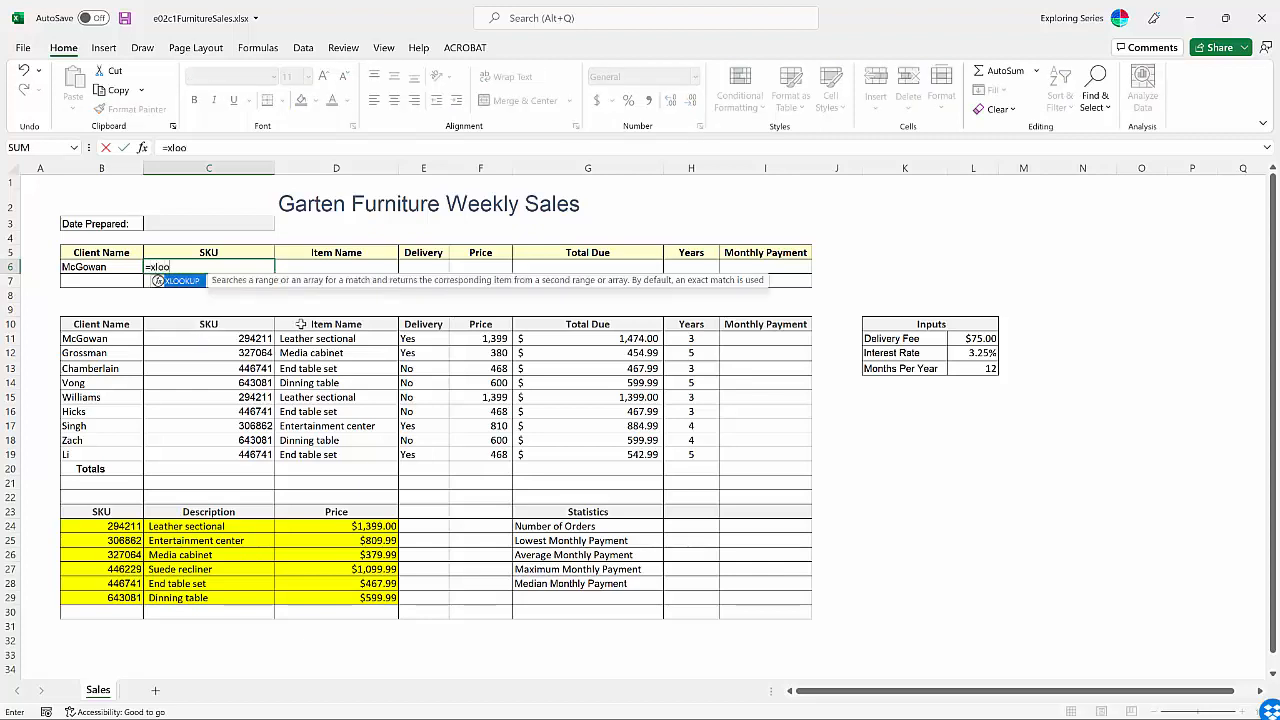
{"action": "key", "text": "Tab"}
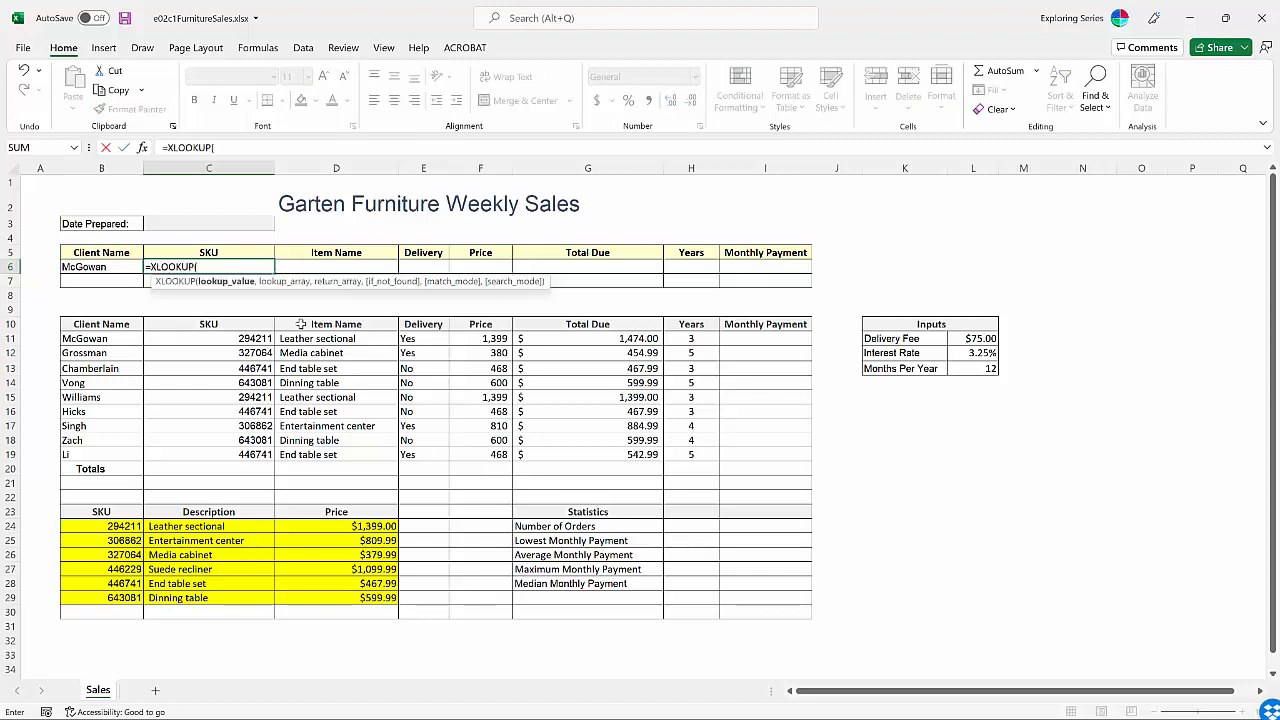
{"action": "left_click", "coordinate": [103, 267]}
{"action": "type", "text": ","}
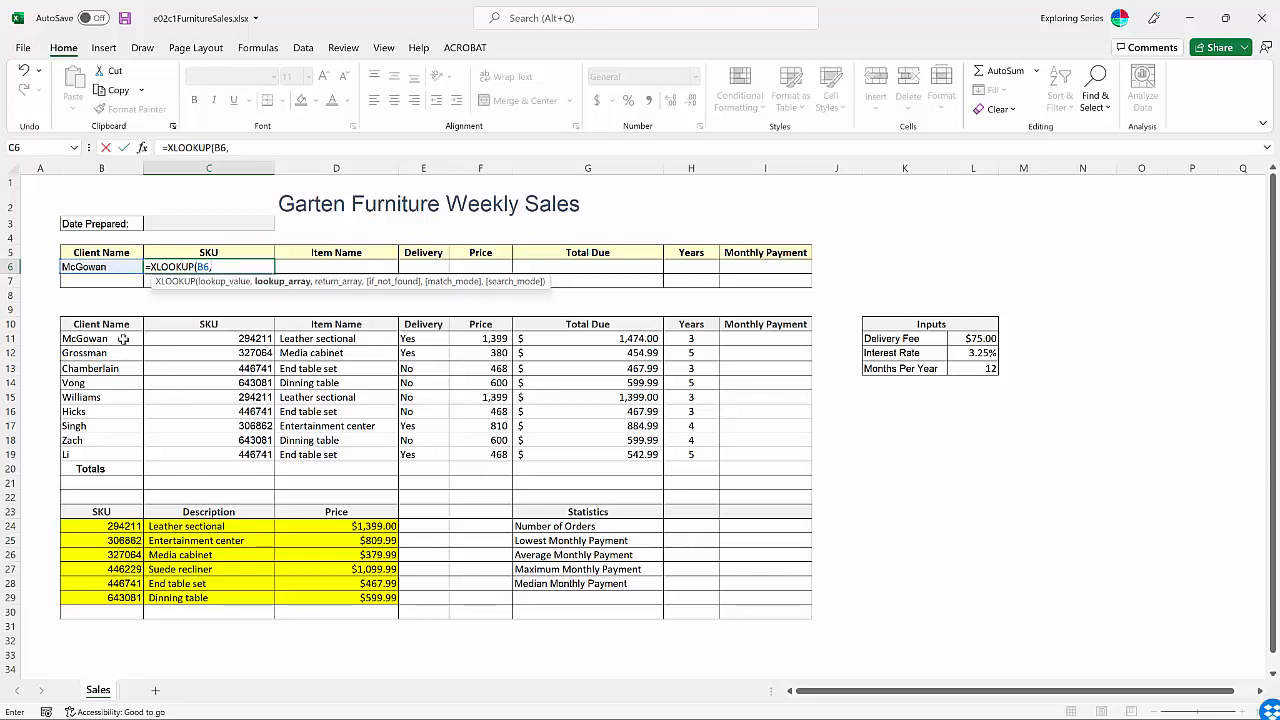
{"action": "left_click_drag", "start_coordinate": [124, 340], "coordinate": [129, 447]}
{"action": "type", "text": ","}
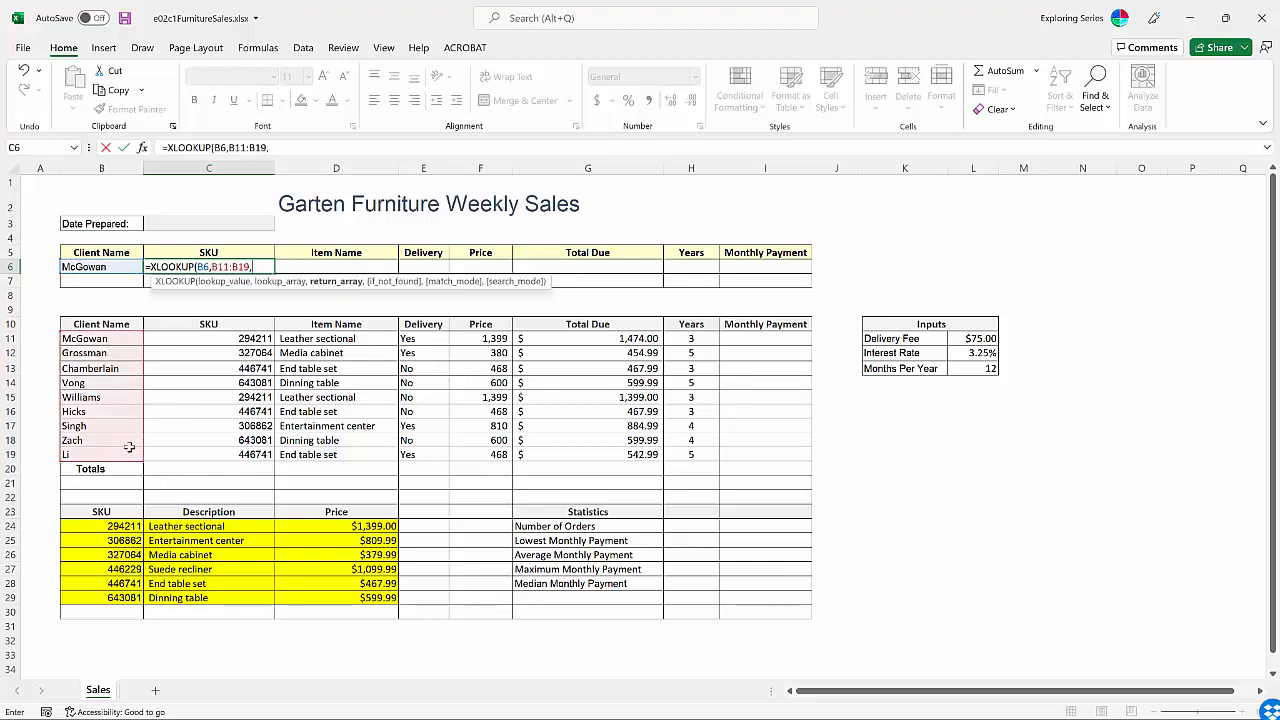
{"action": "left_click_drag", "start_coordinate": [236, 341], "coordinate": [557, 452]}
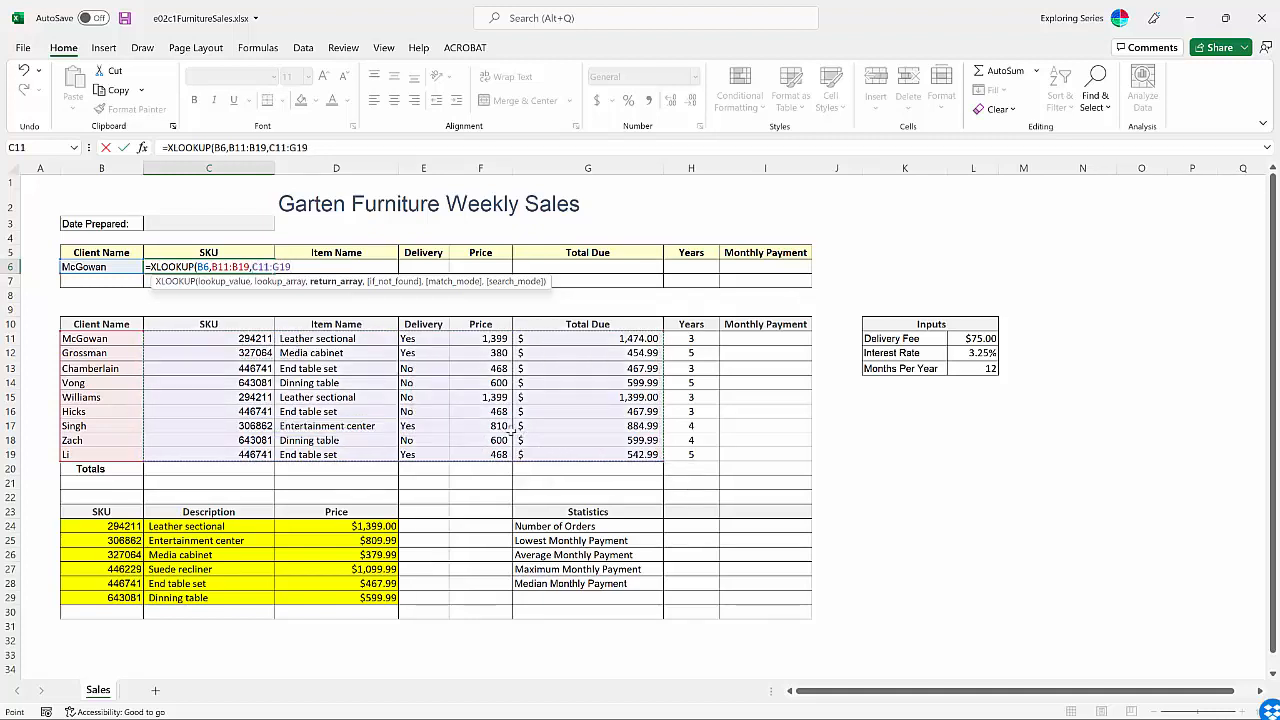
{"action": "type", "text": ")"}
{"action": "key", "text": "Return"}
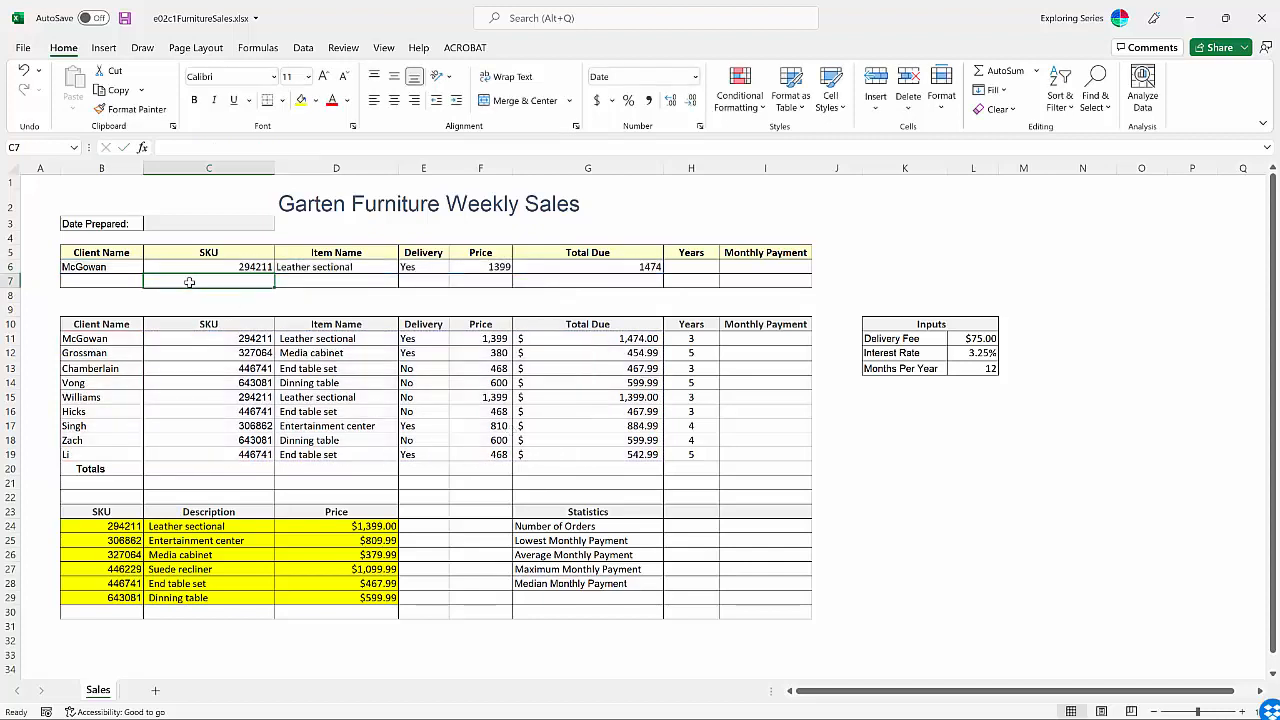
Step: Clear the XLOOKUP formula and its spilled results from C6:G6
{"action": "left_click", "coordinate": [130, 270]}
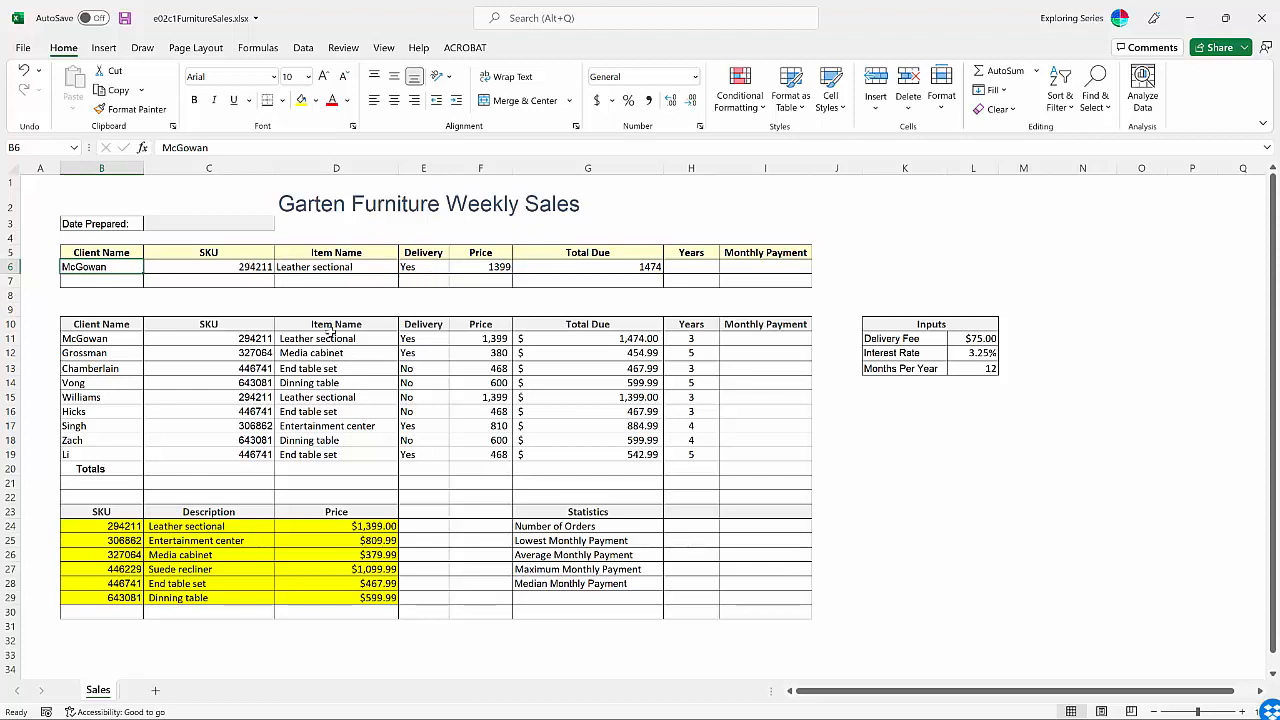
{"action": "left_click", "coordinate": [198, 266]}
{"action": "left_click_drag", "start_coordinate": [392, 266], "coordinate": [600, 266]}
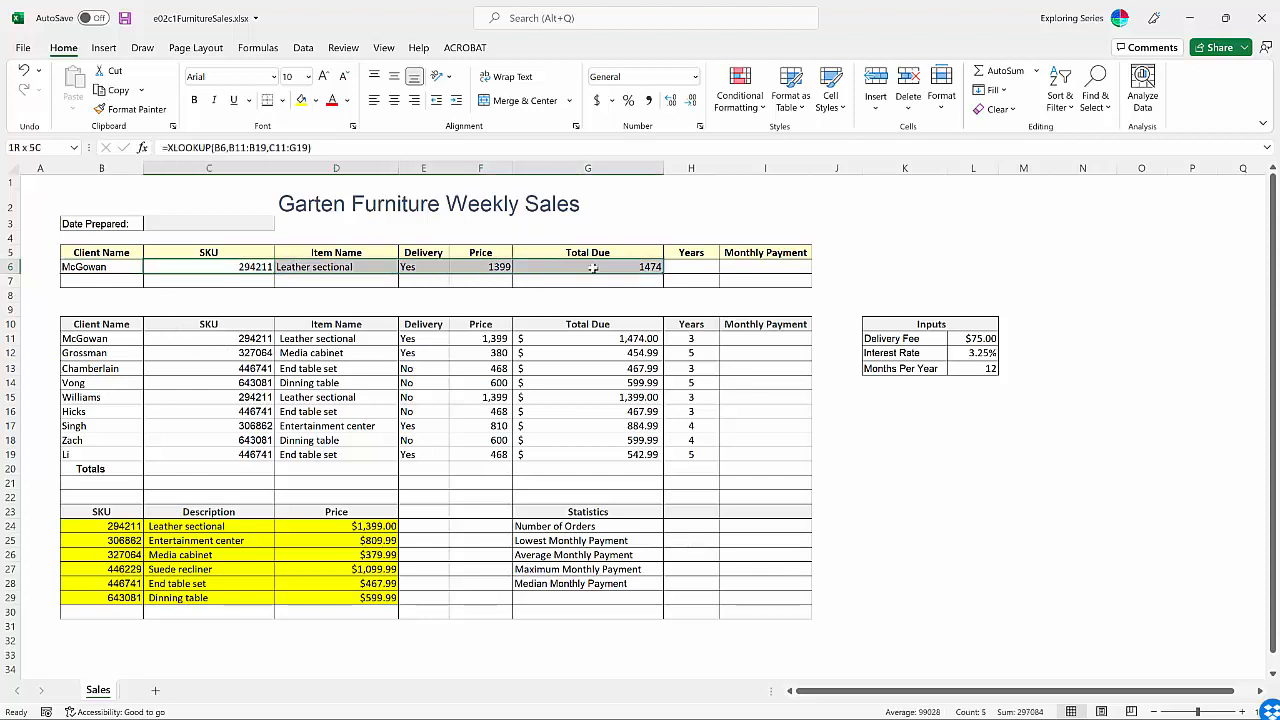
{"action": "key", "text": "Delete"}
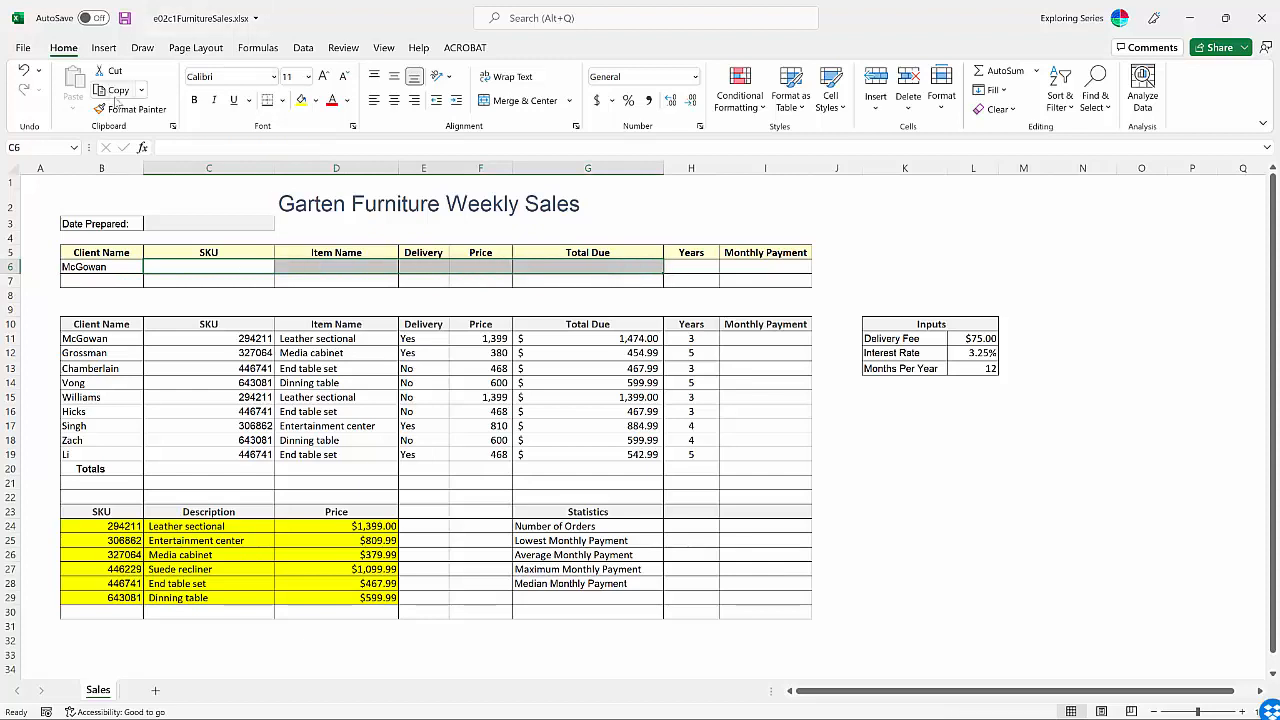
Step: Begin an XLOOKUP formula in C6 with the client name in B6 as the lookup value
{"action": "left_click", "coordinate": [202, 268]}
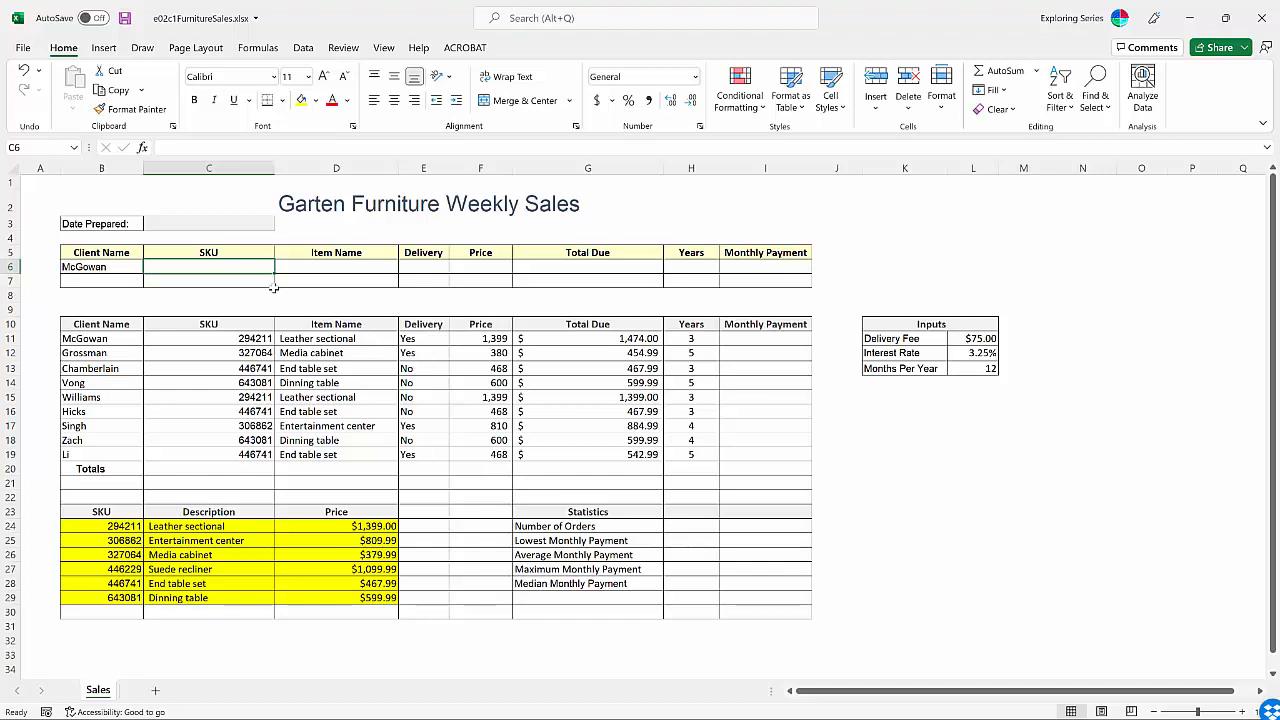
{"action": "key", "text": "Left"}
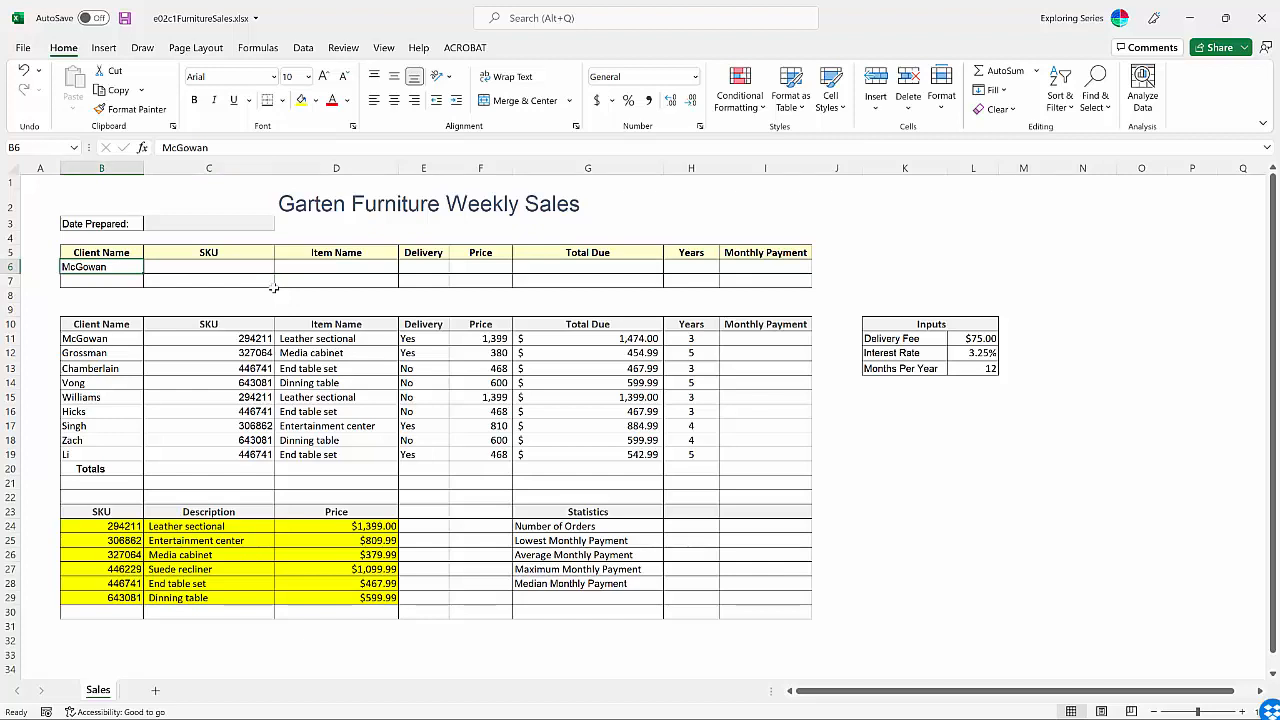
{"action": "key", "text": "Tab"}
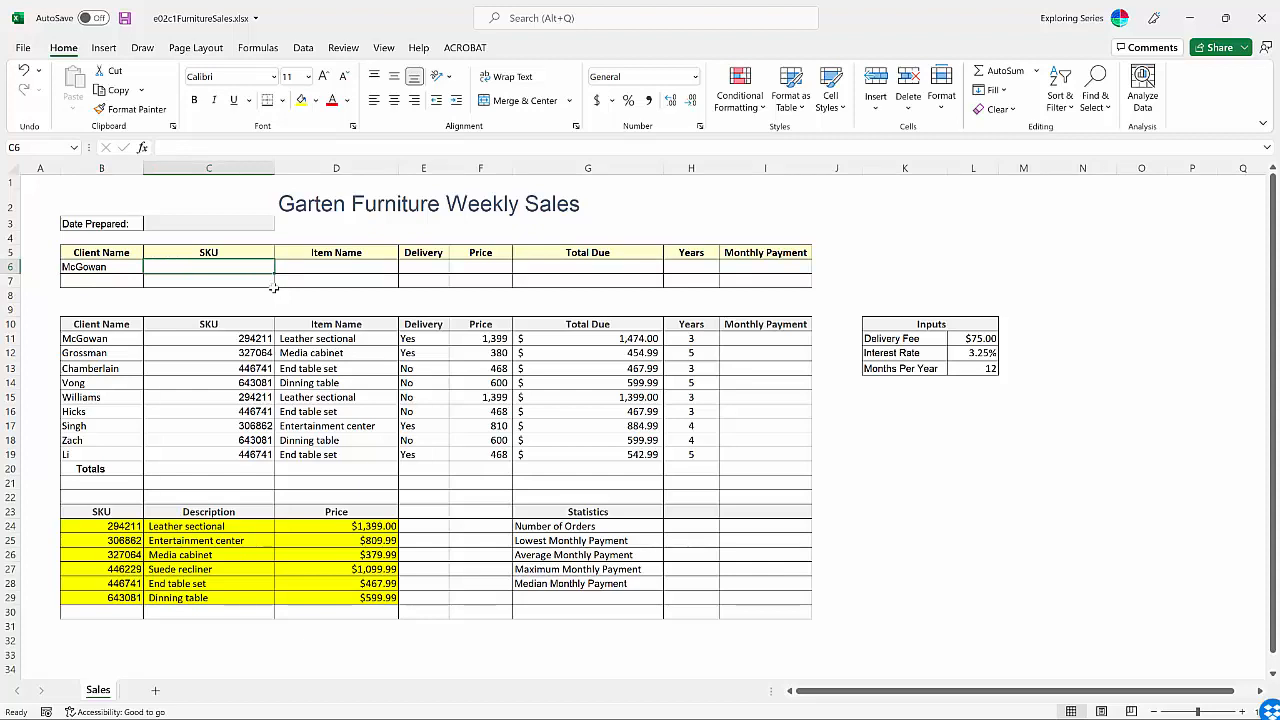
{"action": "type", "text": "=xl"}
{"action": "key", "text": "Tab"}
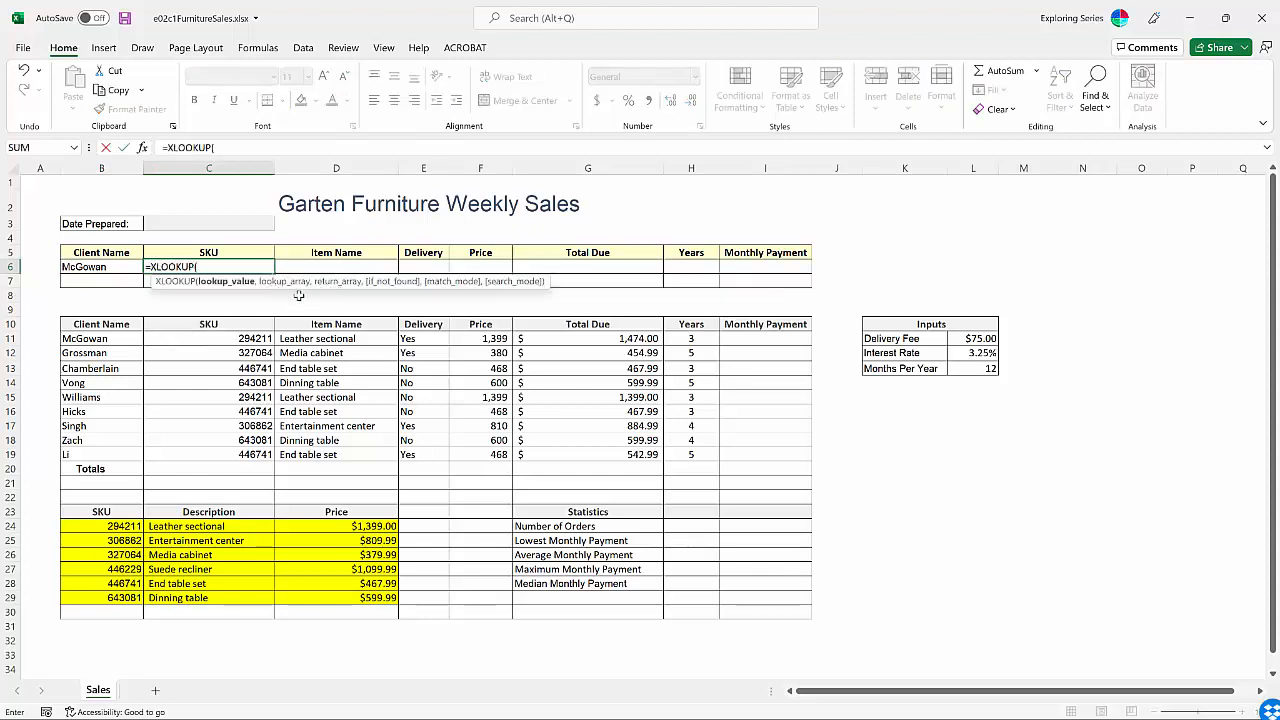
{"action": "left_click", "coordinate": [114, 267]}
{"action": "type", "text": ","}
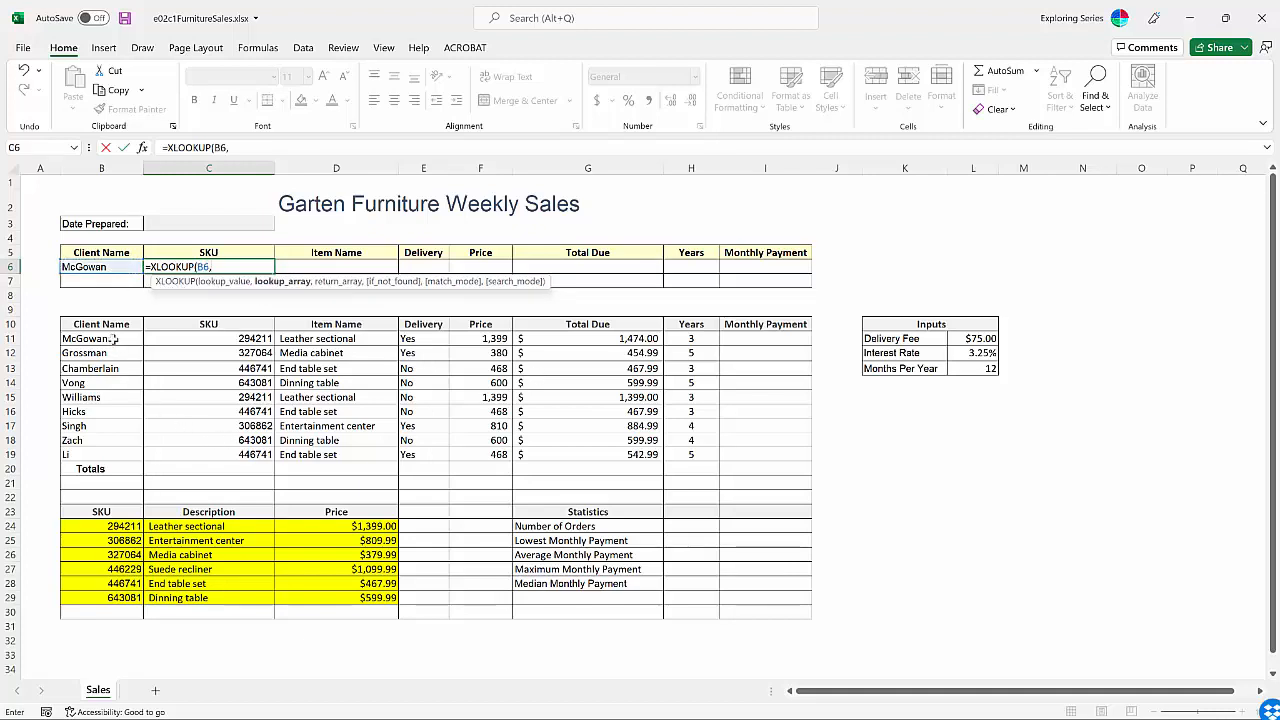
Step: Give the C6 XLOOKUP the client names in B11:B19 as lookup array and C11:H19 as return array
{"action": "left_click_drag", "start_coordinate": [114, 340], "coordinate": [113, 455]}
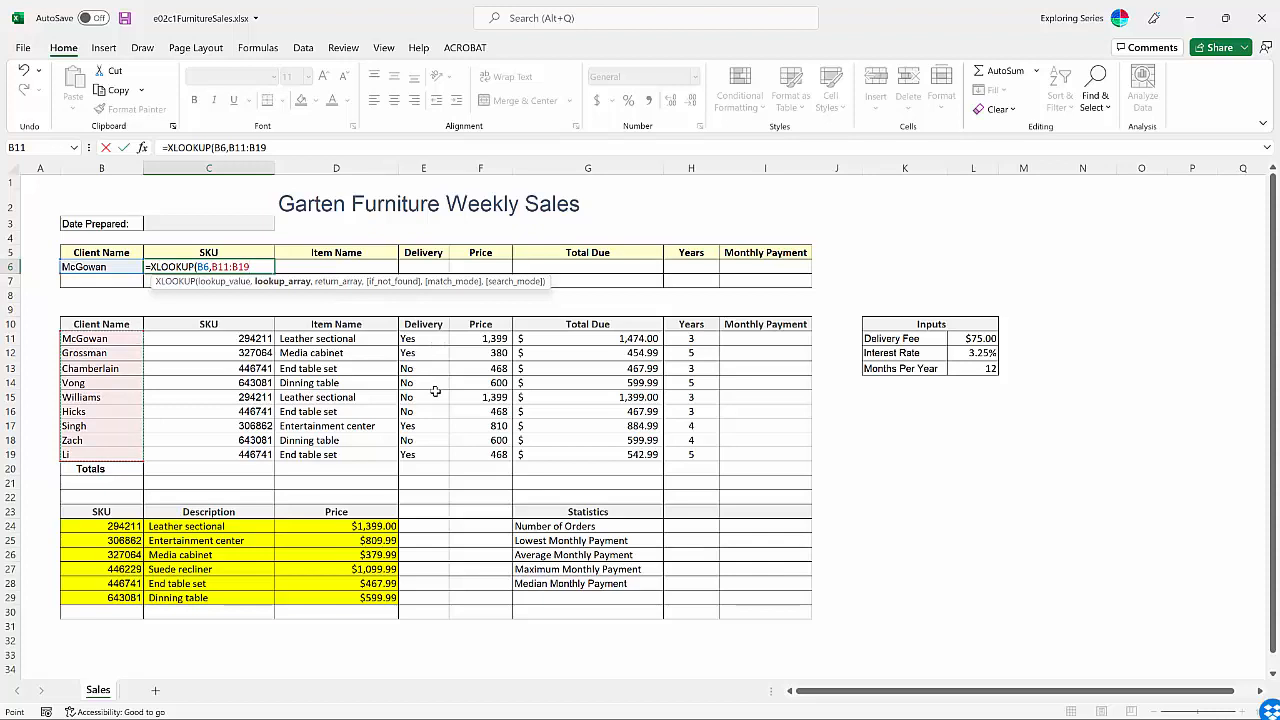
{"action": "type", "text": ","}
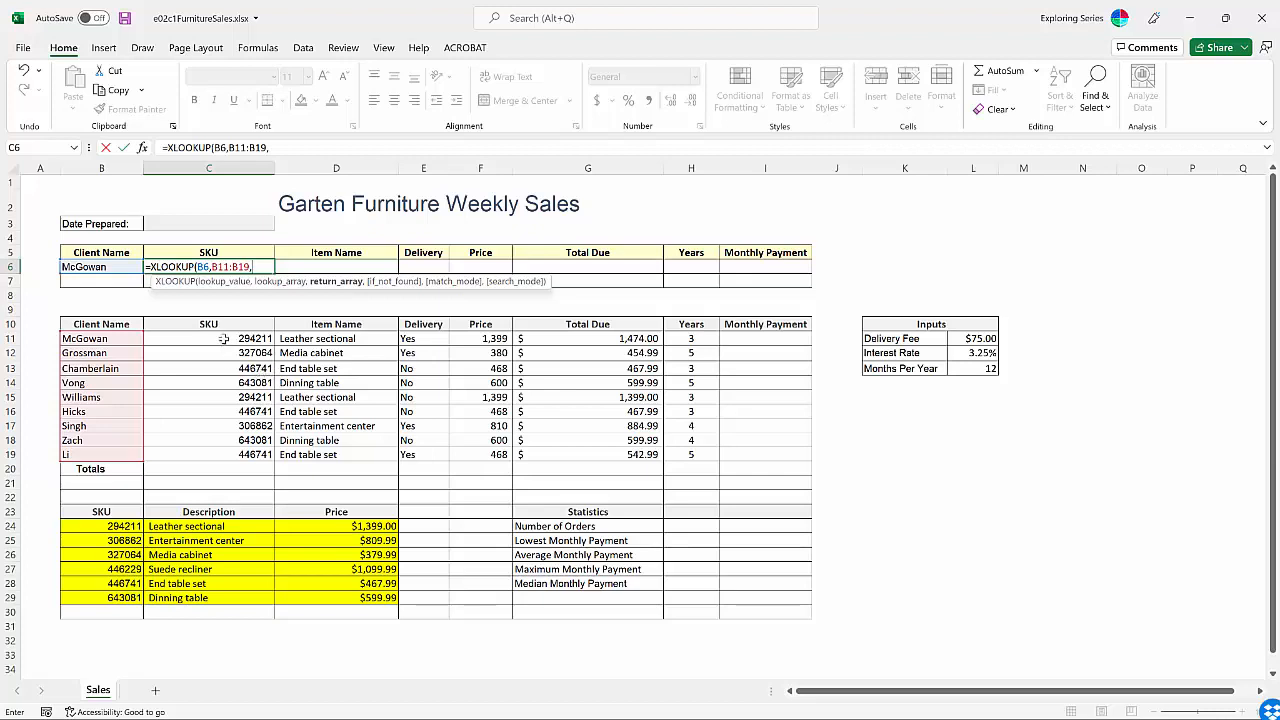
{"action": "left_click_drag", "start_coordinate": [224, 339], "coordinate": [254, 454]}
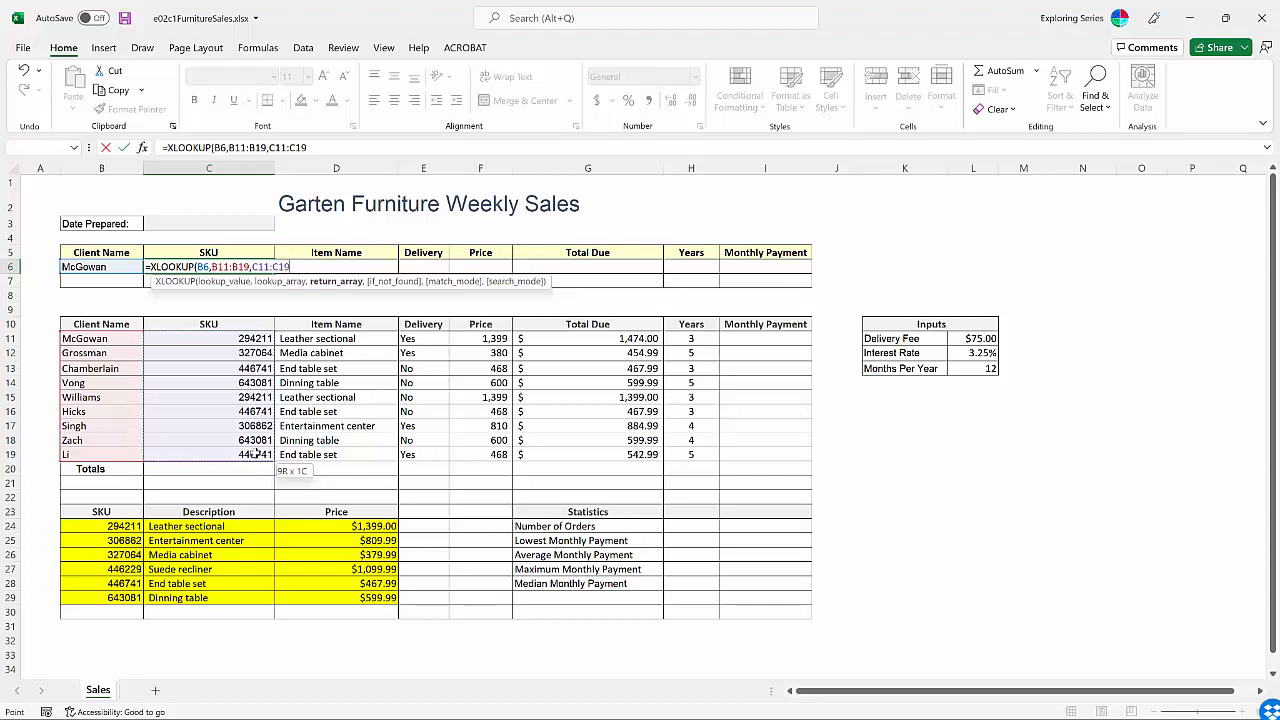
{"action": "left_click_drag", "start_coordinate": [255, 453], "coordinate": [590, 449]}
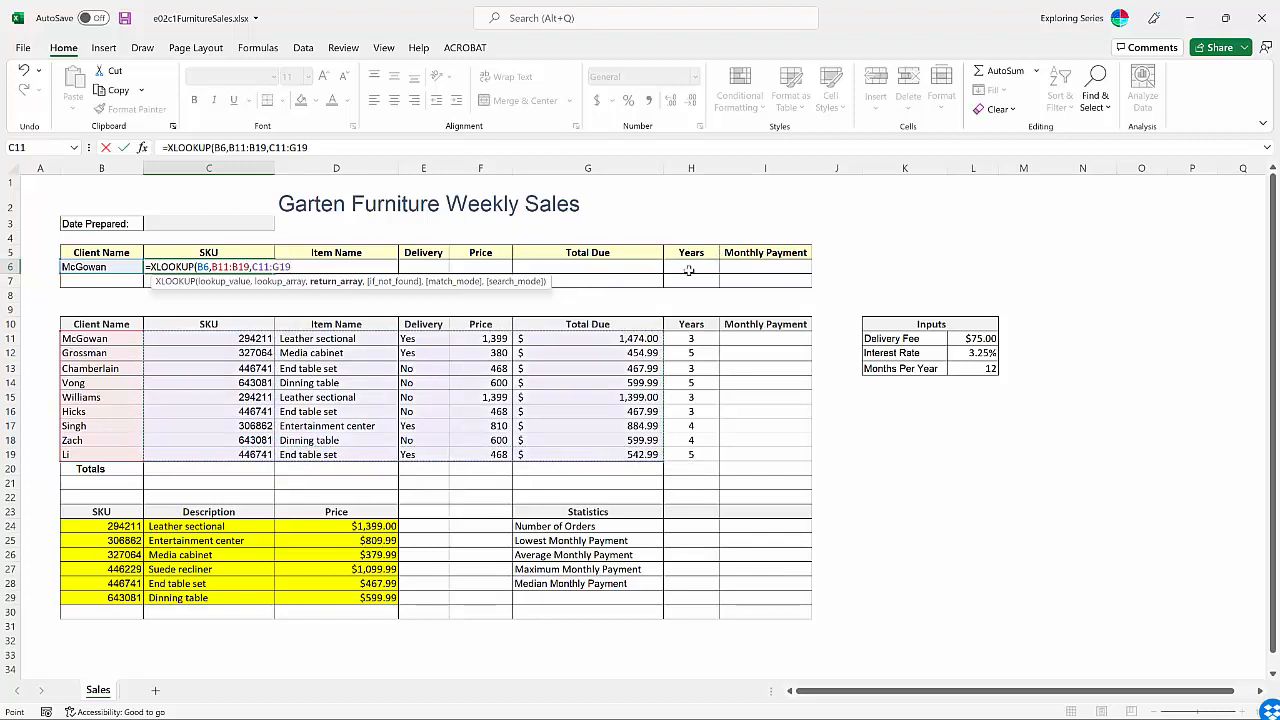
{"action": "left_click_drag", "start_coordinate": [666, 458], "coordinate": [712, 458]}
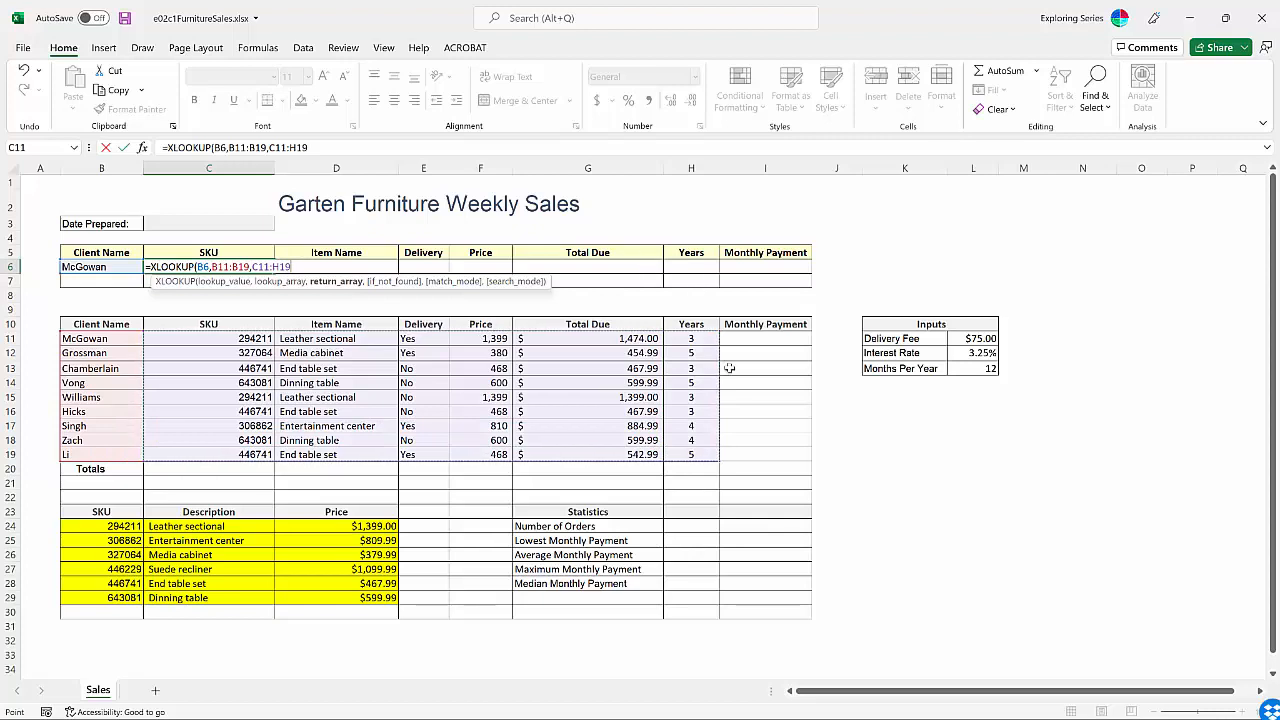
Step: Complete the C6 XLOOKUP with "Item not found" as the if-not-found text and exact match mode 0
{"action": "type", "text": ","}
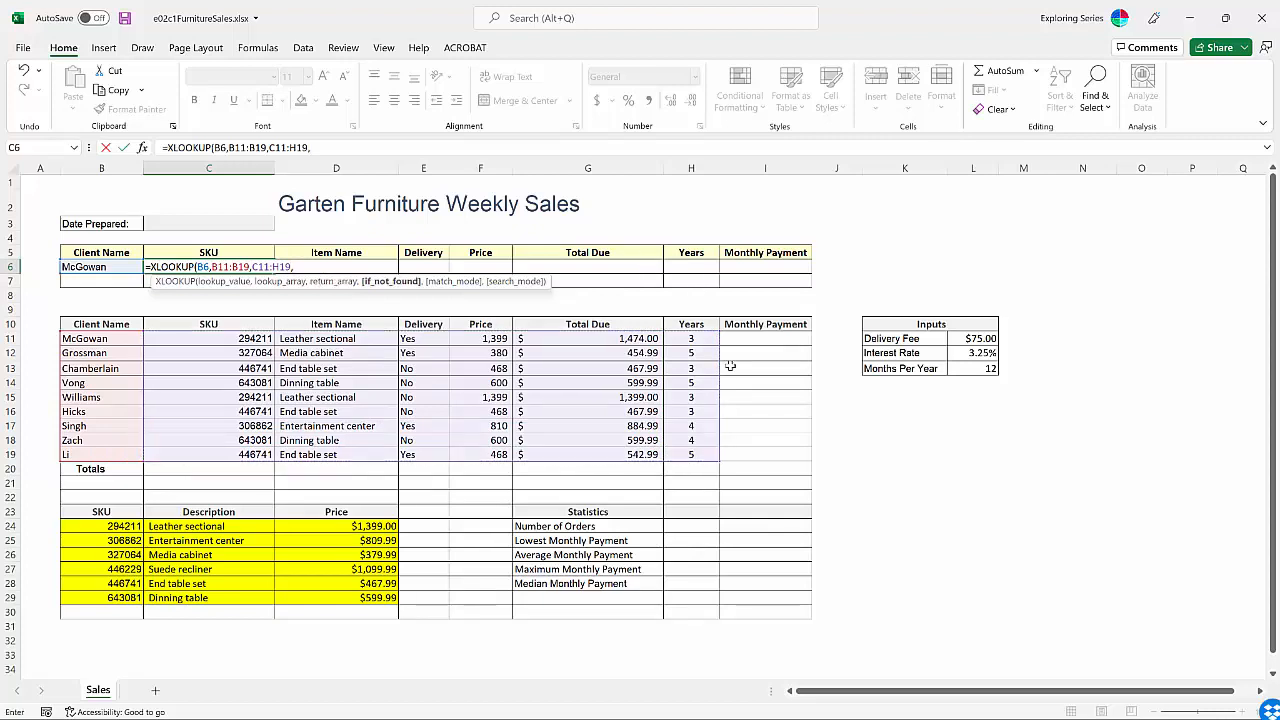
{"action": "type", "text": "\"Item not found"}
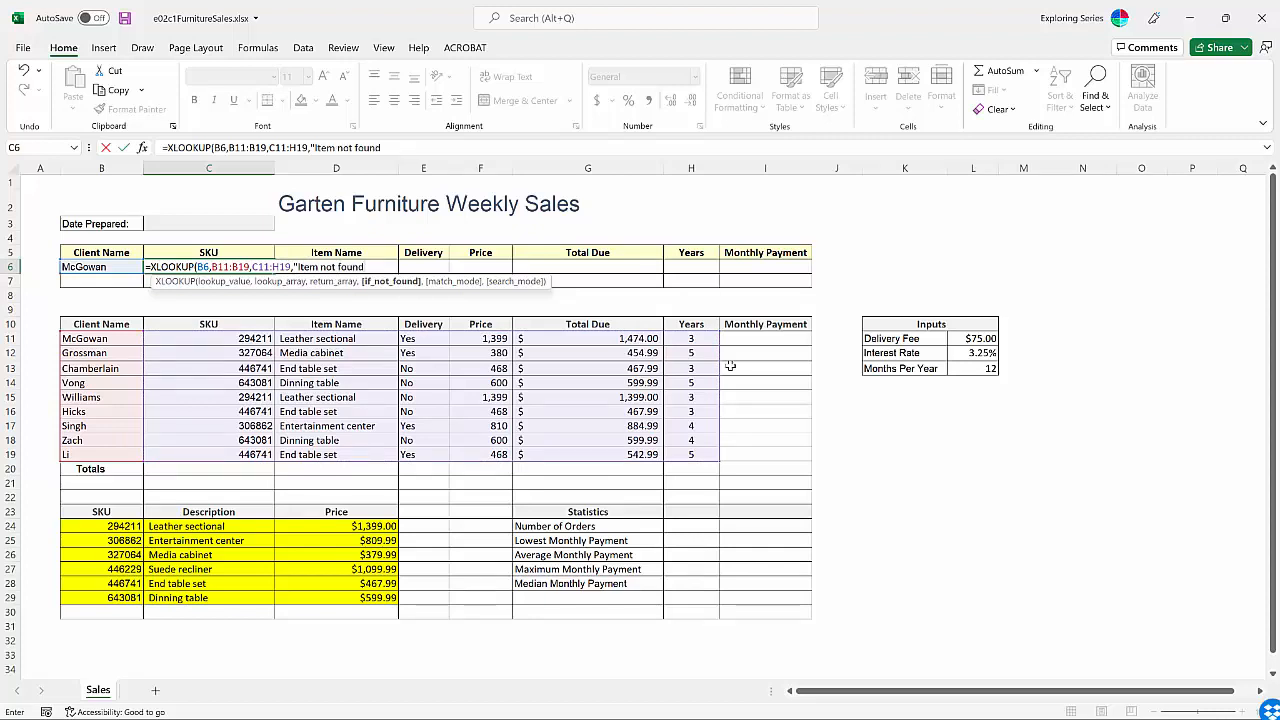
{"action": "type", "text": "\","}
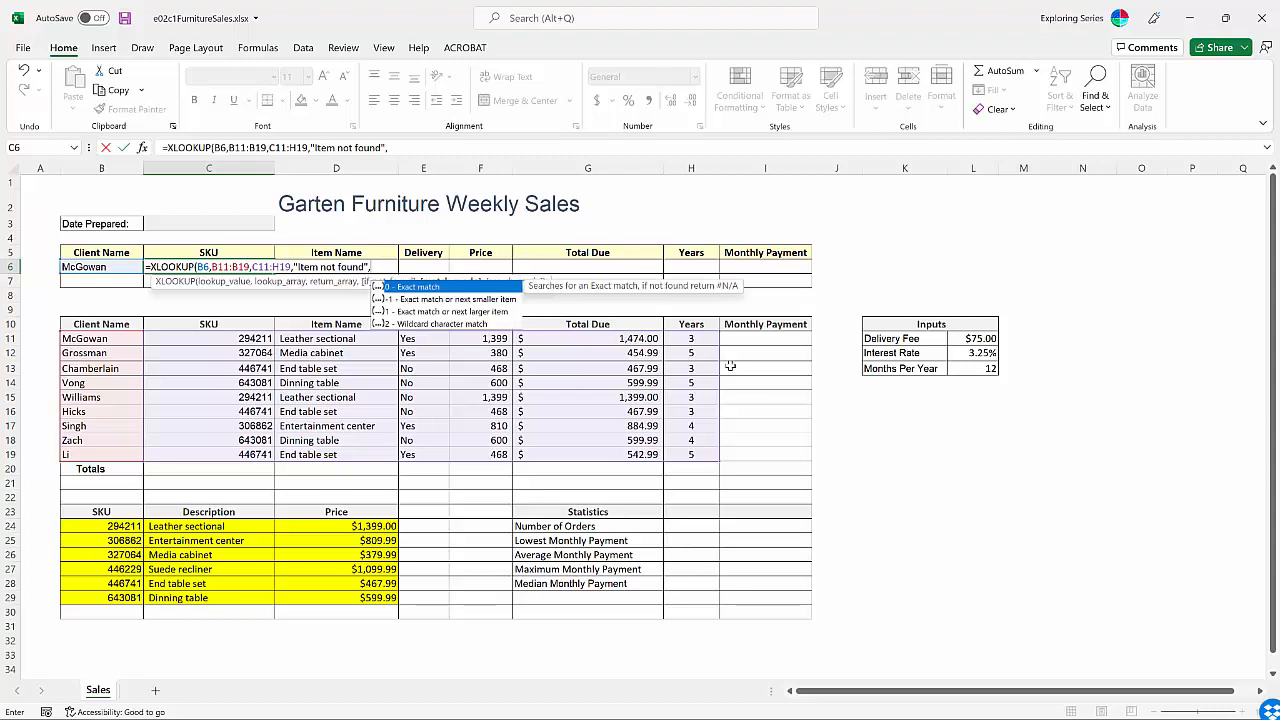
{"action": "type", "text": "0)"}
{"action": "key", "text": "Return"}
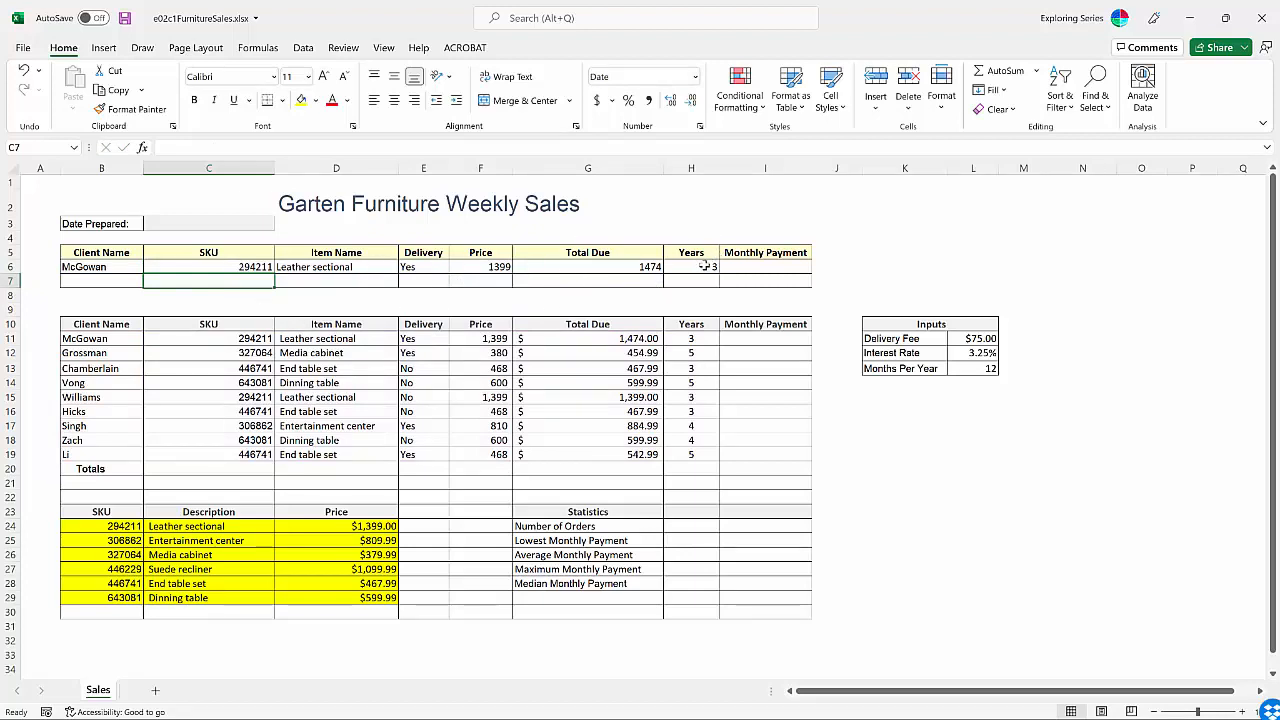
Step: Test the lookup by replacing the client name in B6 with the client listed in B12
{"action": "left_click", "coordinate": [111, 272]}
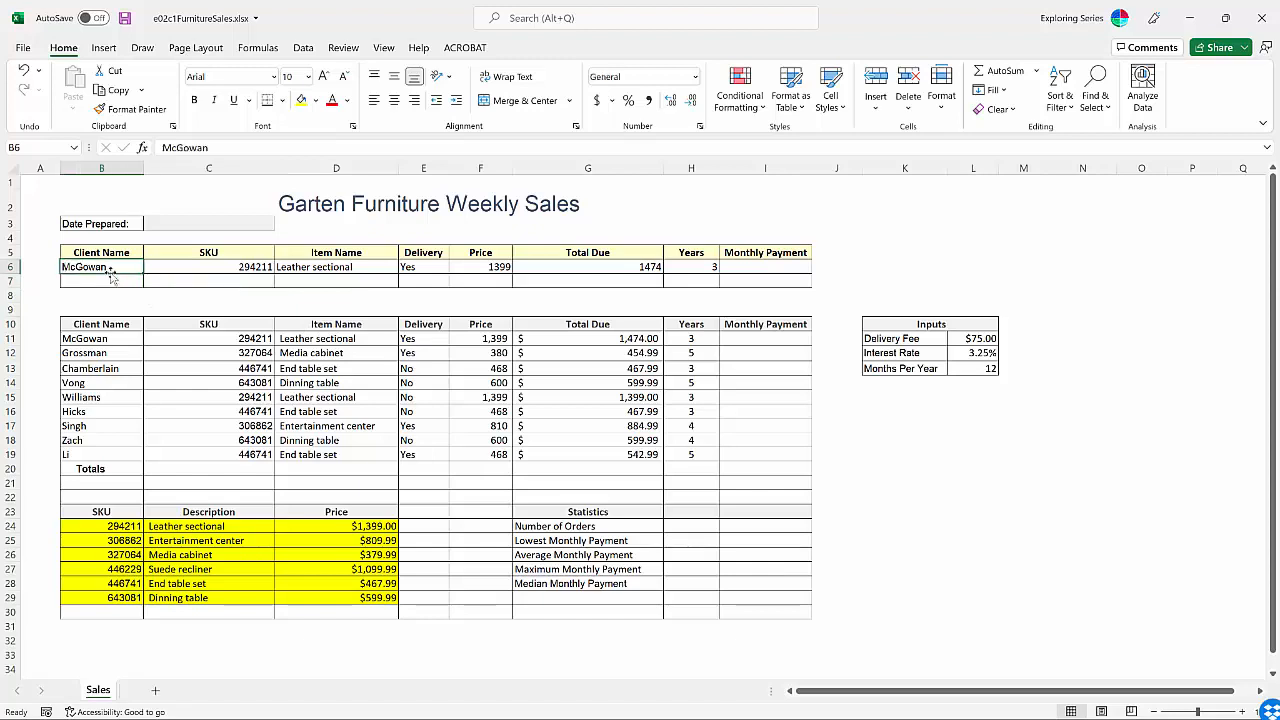
{"action": "type", "text": "Gross"}
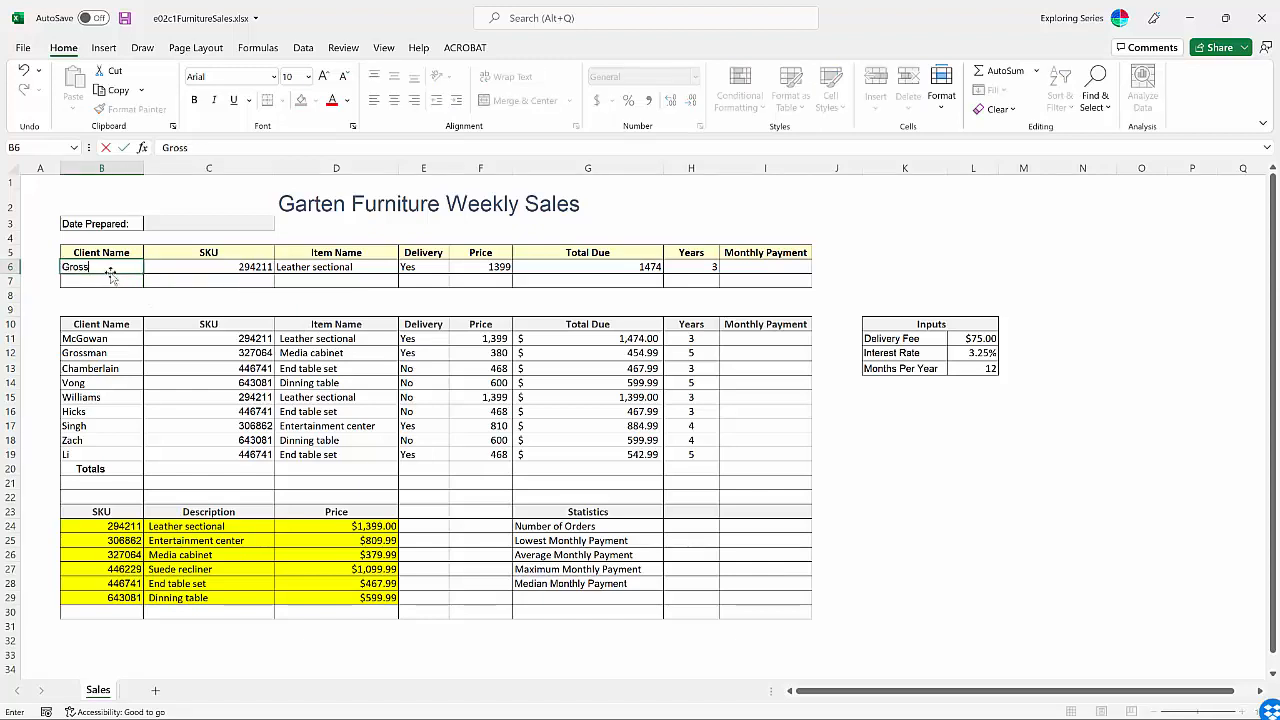
{"action": "type", "text": "man"}
{"action": "key", "text": "Return"}
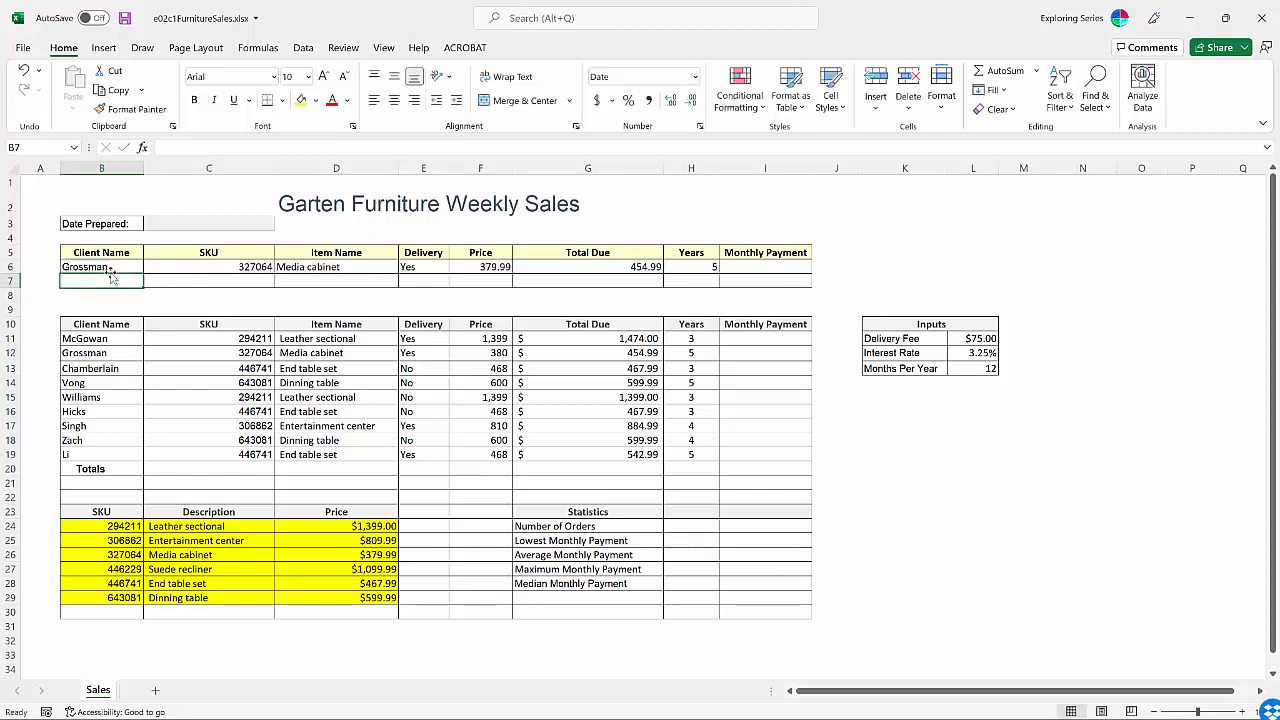
Step: Change the client name in B6 to the client listed in B14 to test the lookup again
{"action": "left_click", "coordinate": [111, 272]}
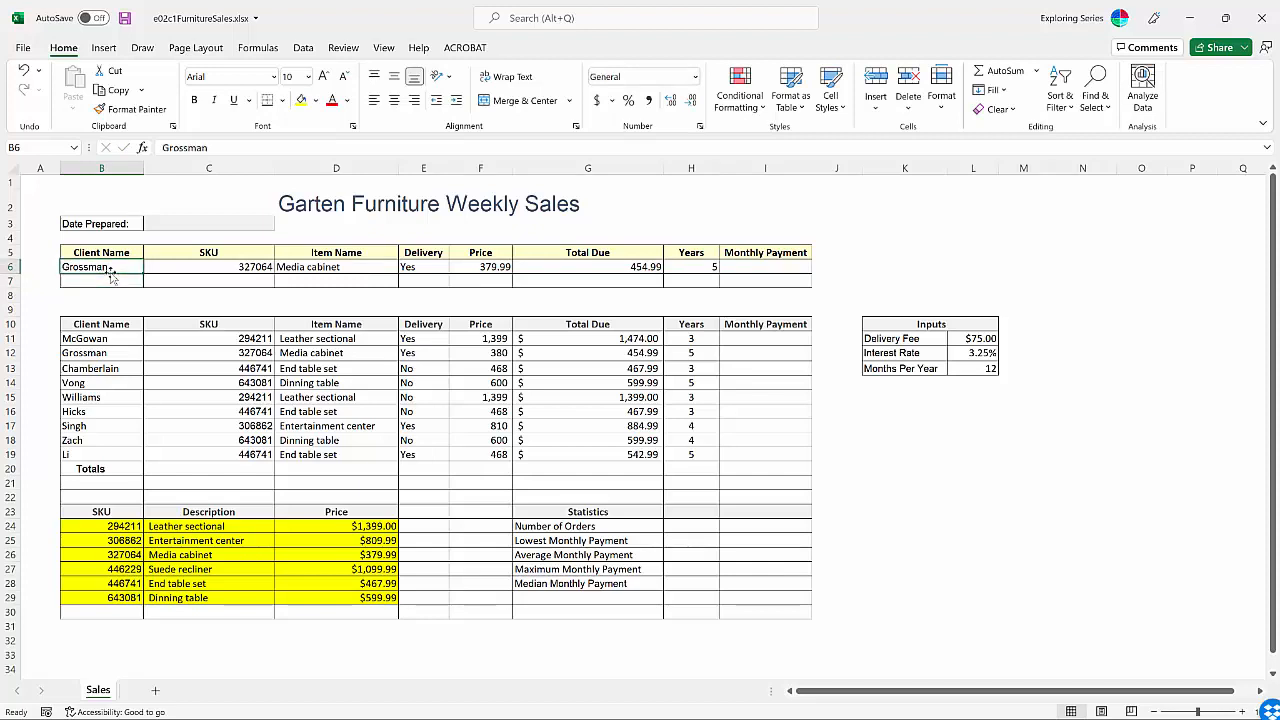
{"action": "type", "text": "Vong"}
{"action": "key", "text": "Up"}
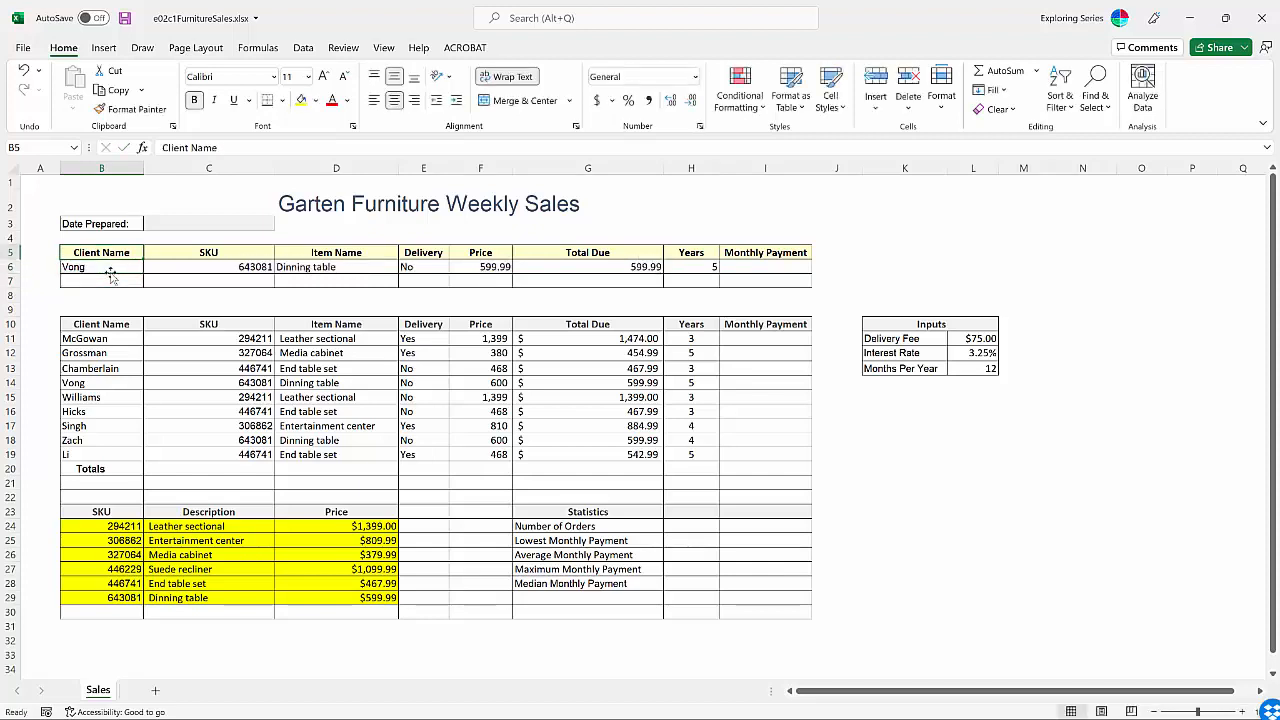
{"action": "left_click", "coordinate": [111, 272]}
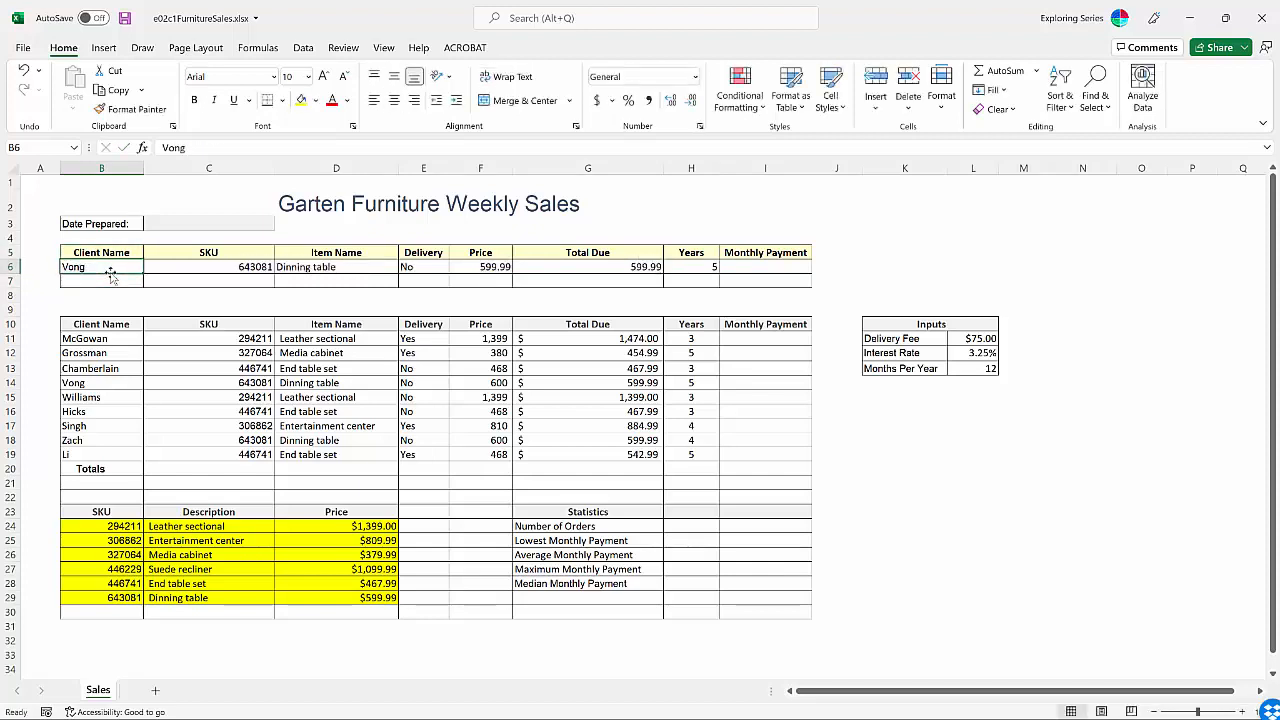